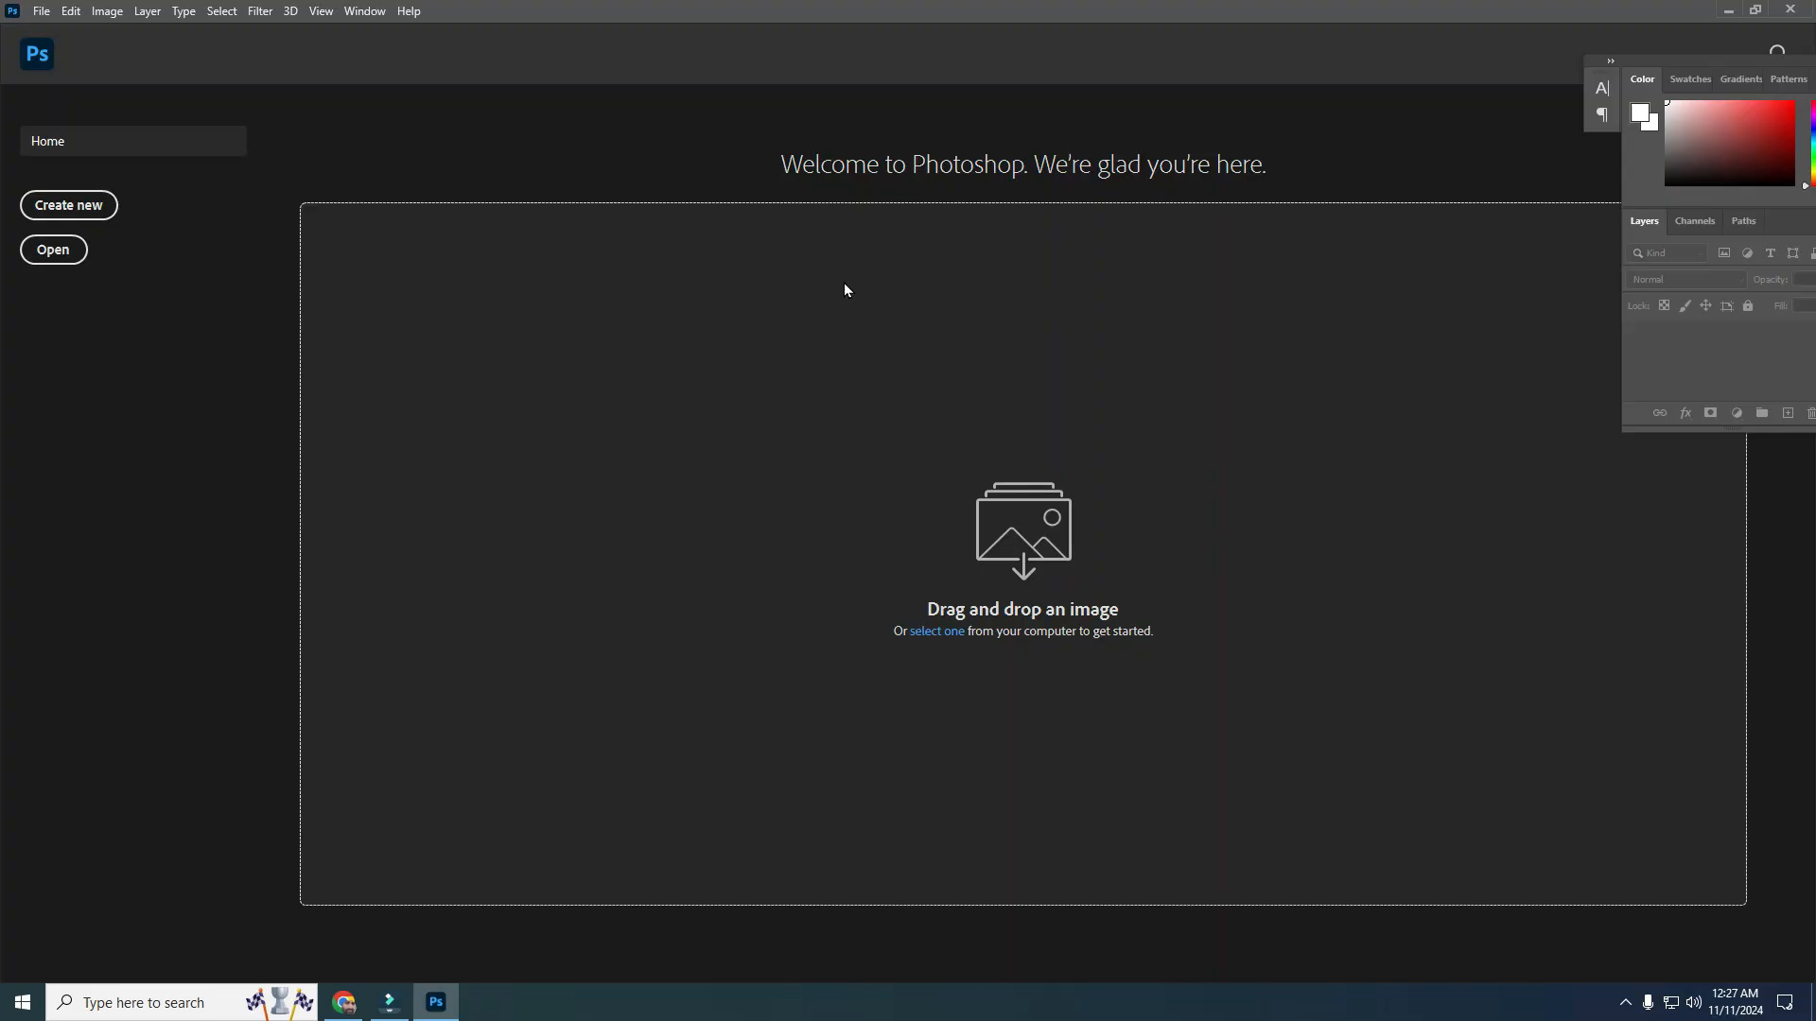
Create a new Letter document, 8.5 x 11 inches at 300 ppi
left_click(94, 204)
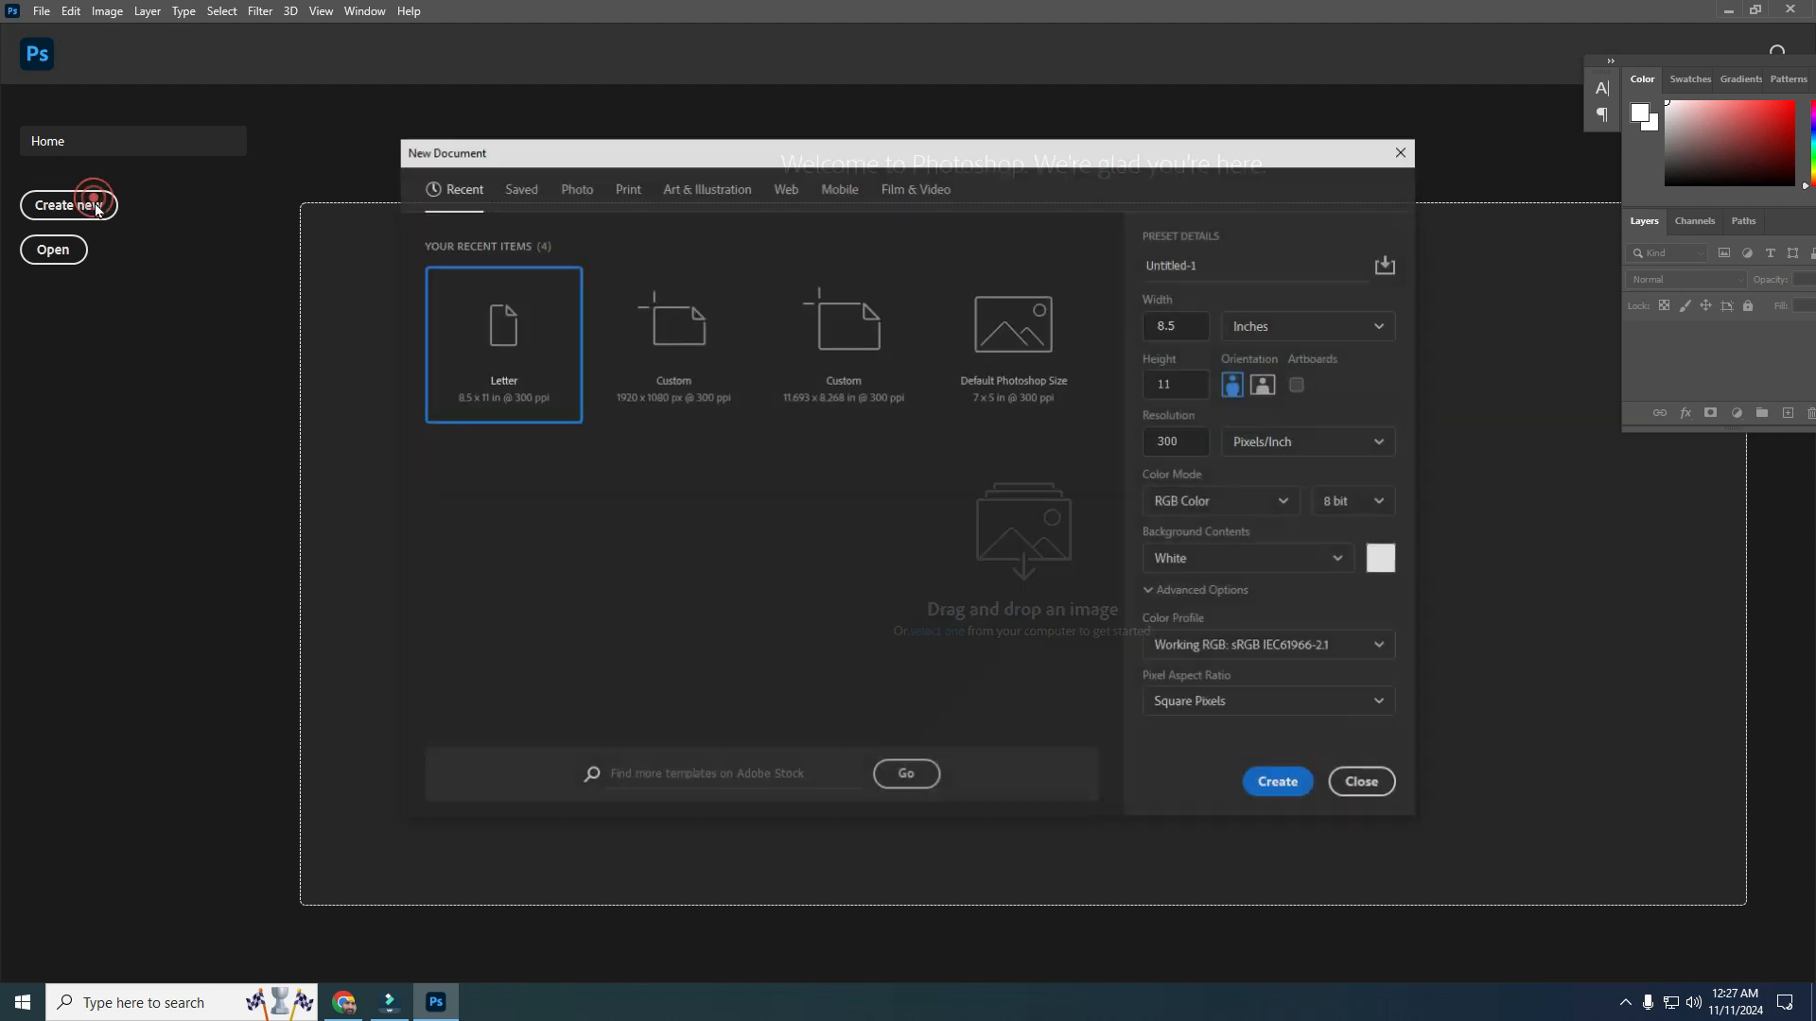
left_click(1278, 784)
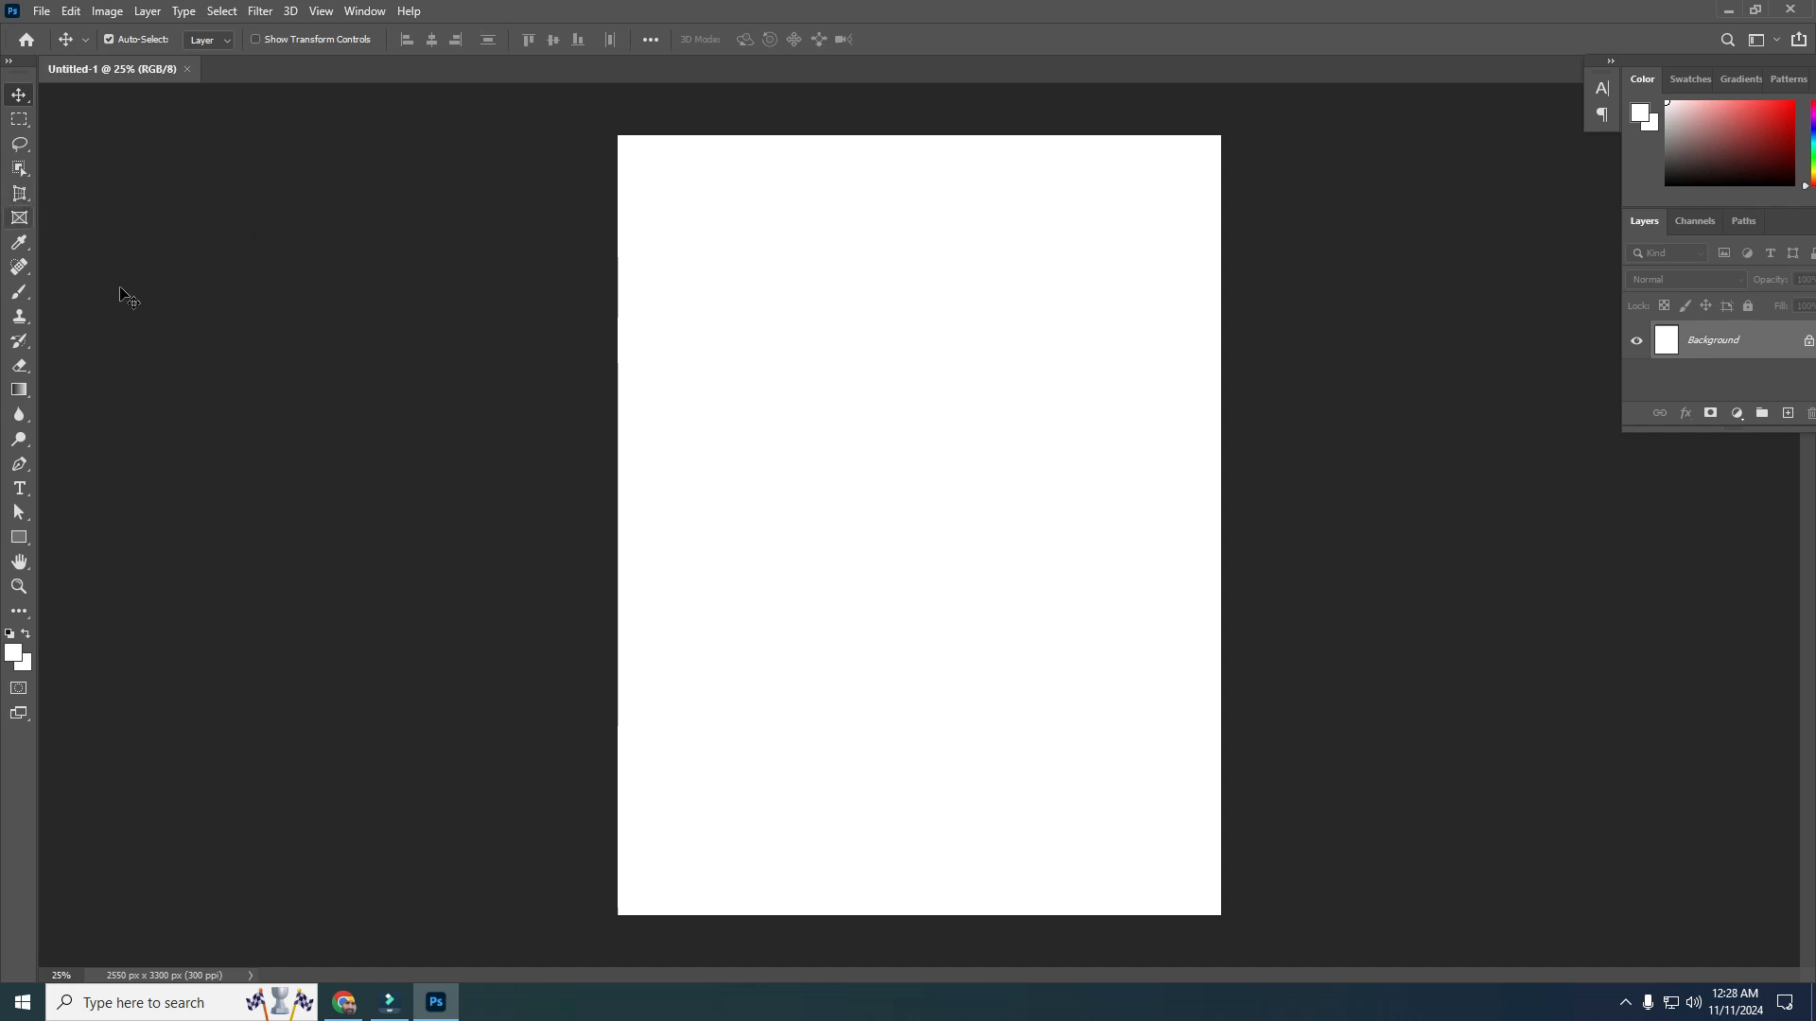
Draw a rectangular frame and, beside it, an elliptical frame on the page with the Frame tool
left_click(22, 223)
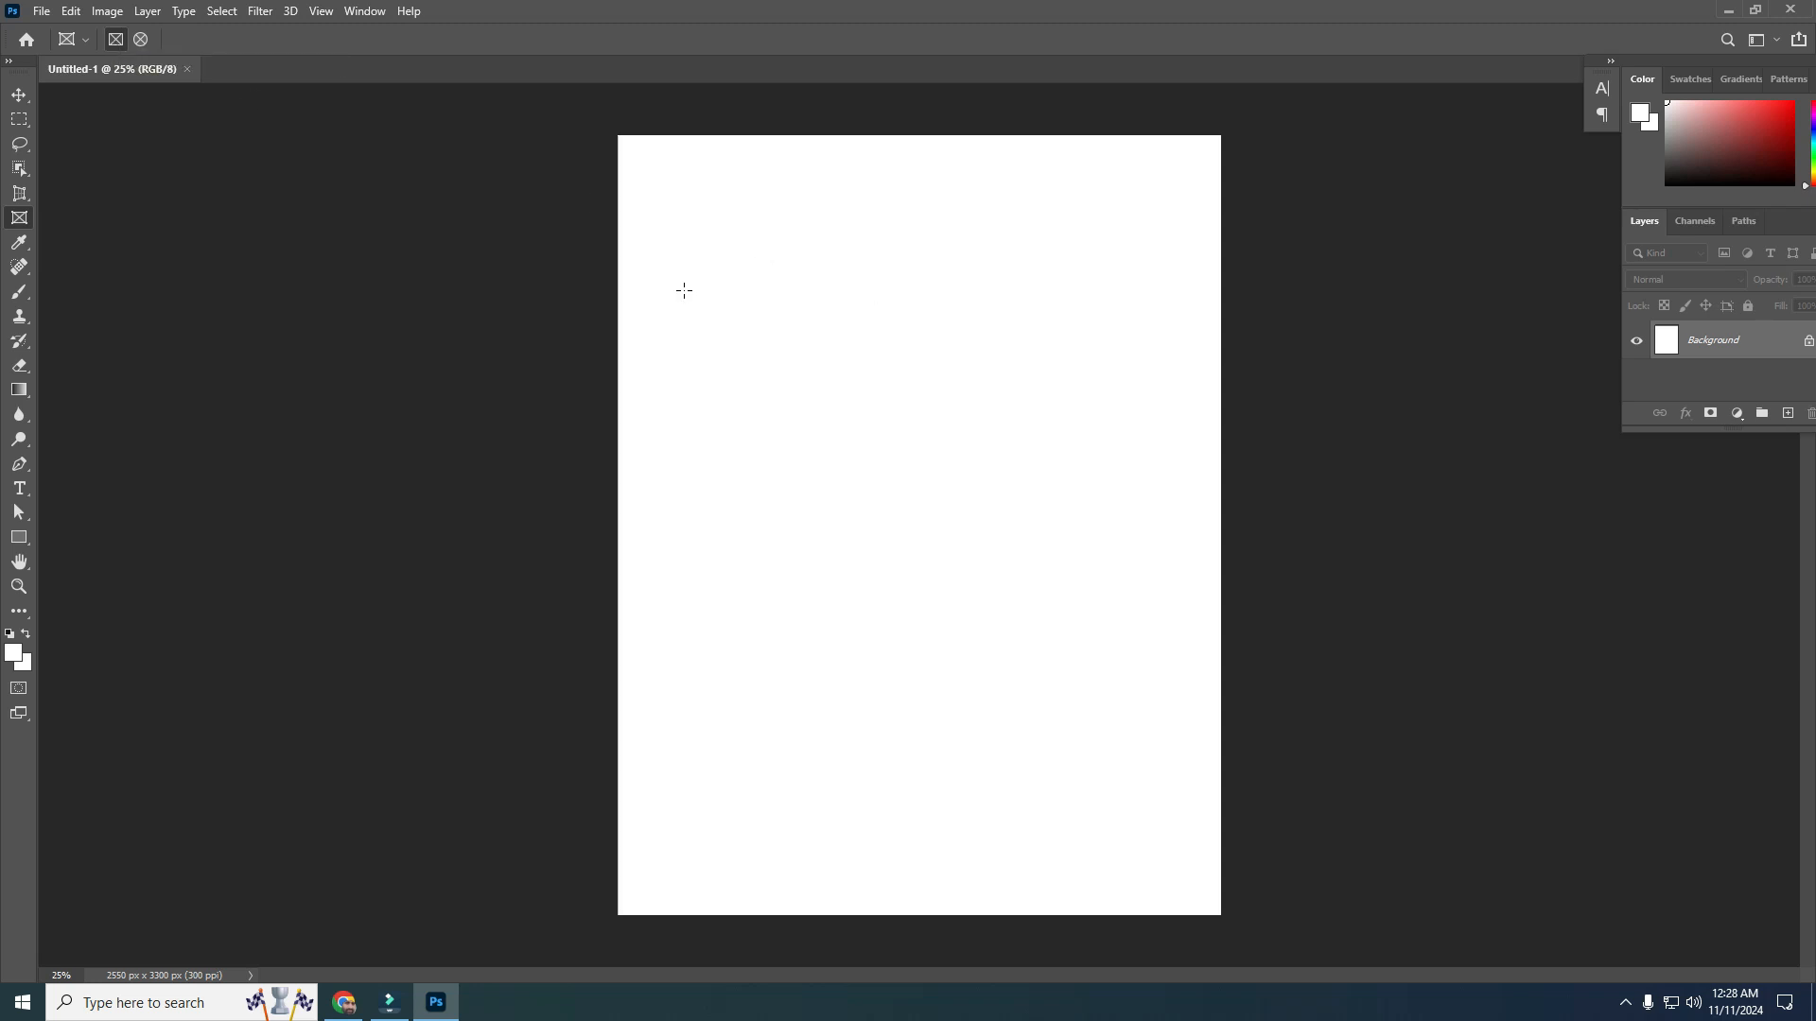
left_click_drag(677, 276, 933, 567)
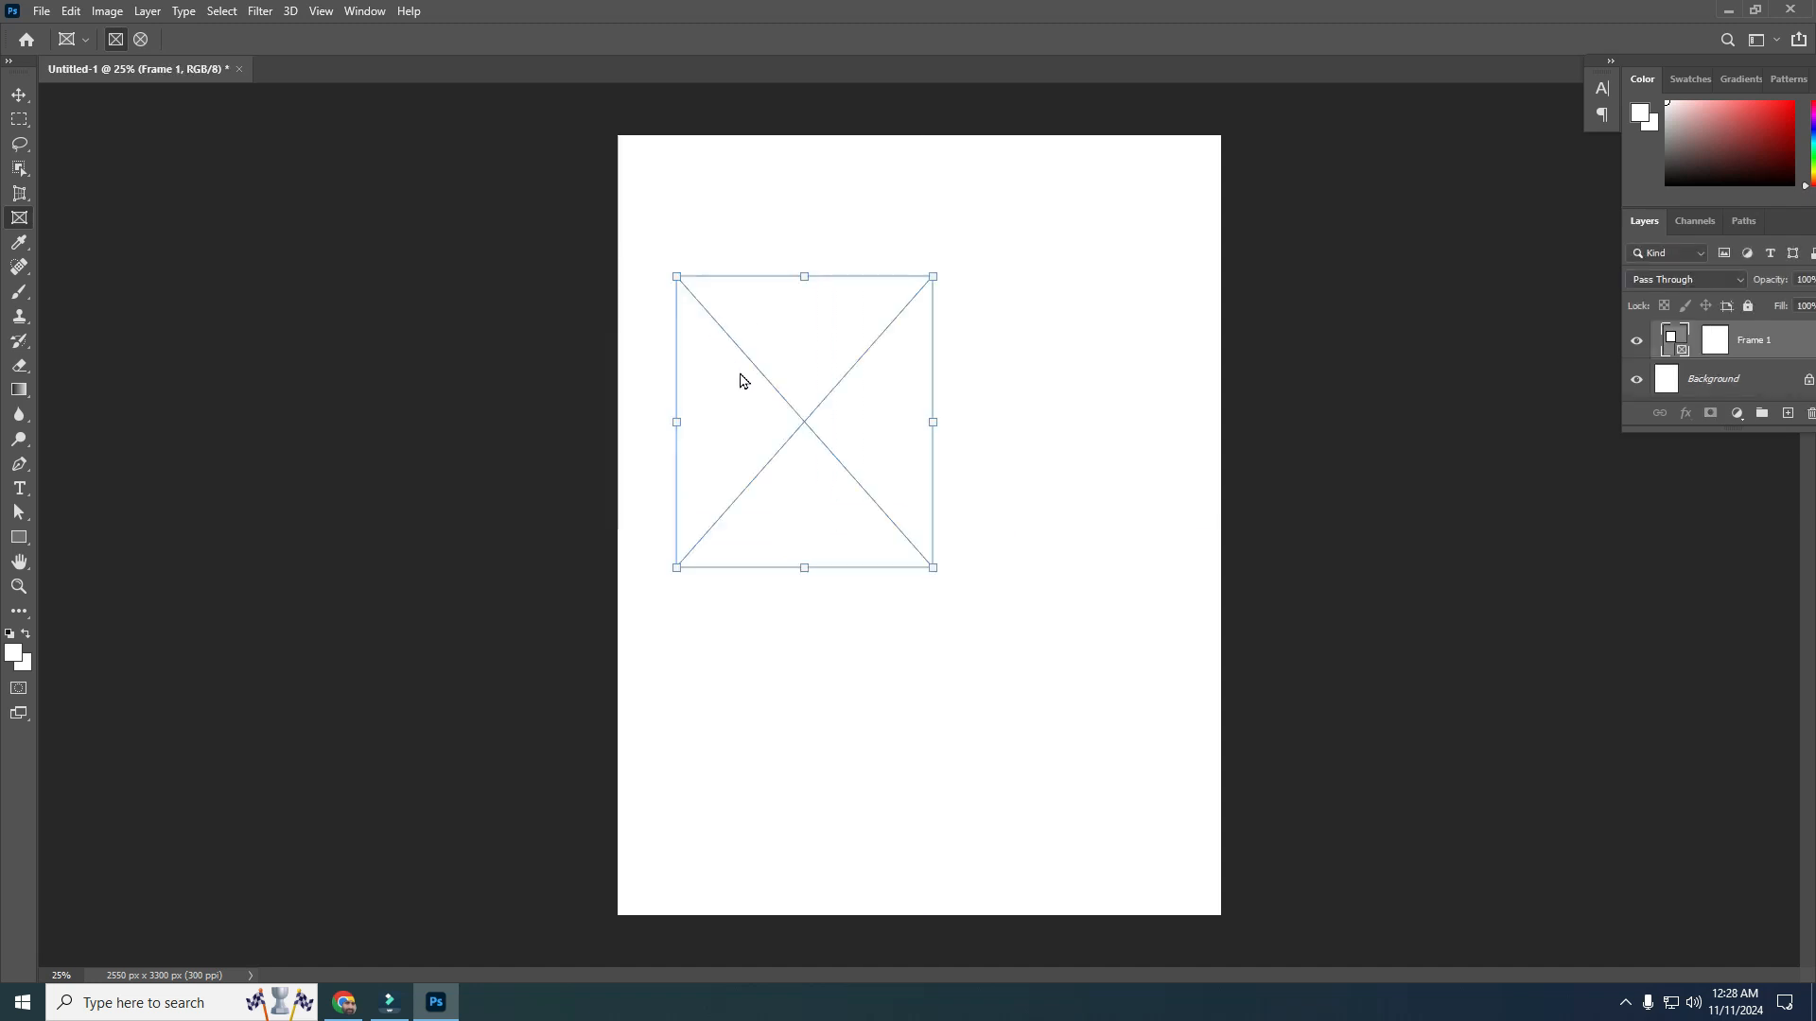
left_click(140, 42)
left_click_drag(996, 285, 1190, 539)
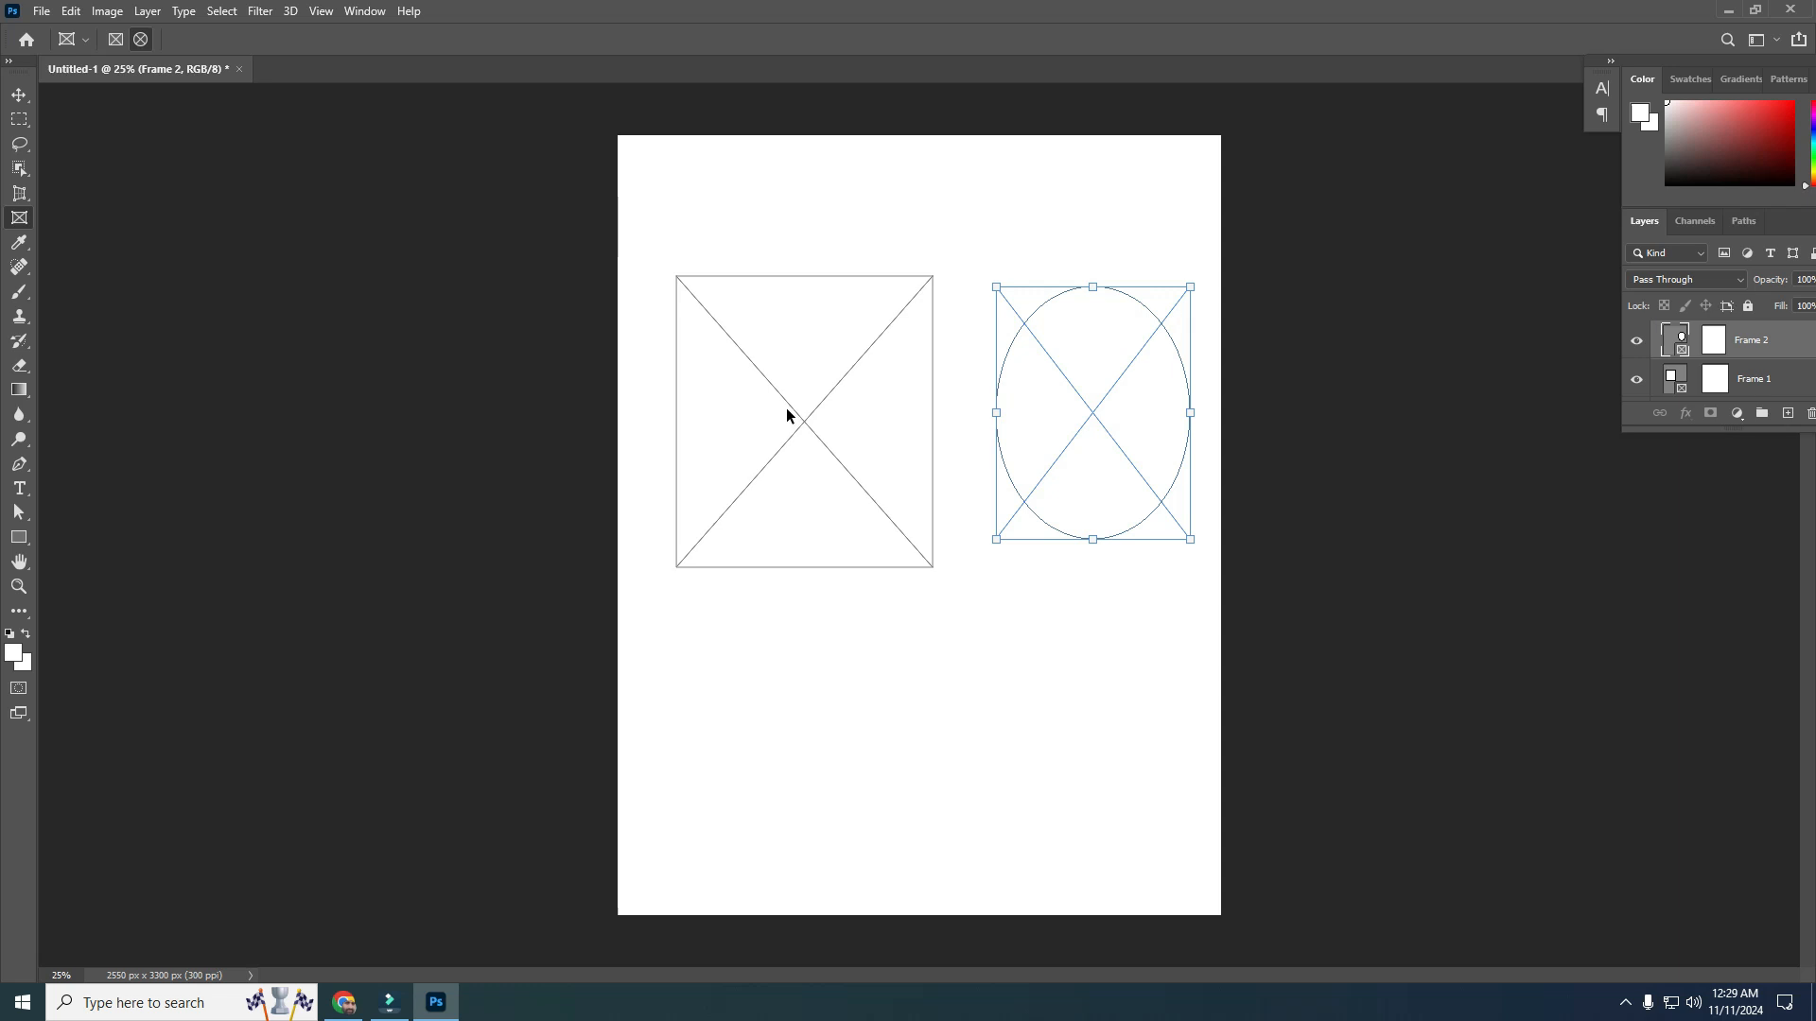
Bring the photo of the woman in a blue top from the free images folder into the rectangular frame
left_click(23, 1002)
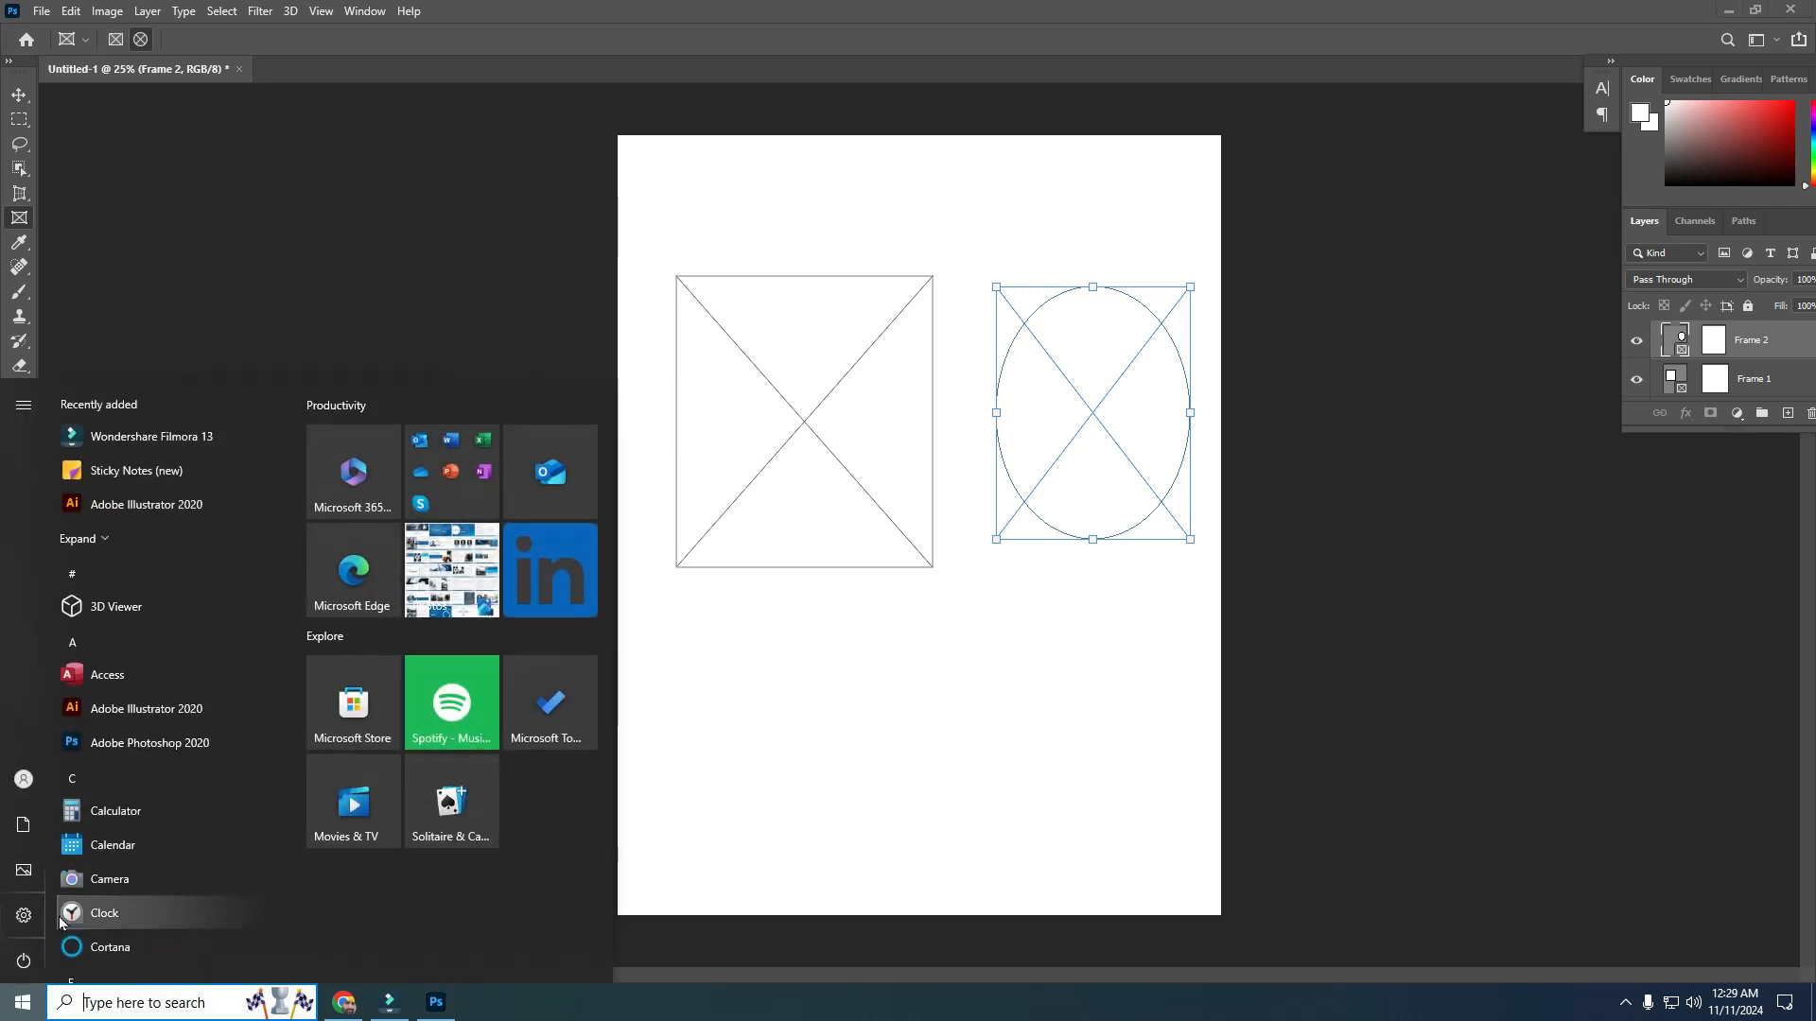
left_click(23, 823)
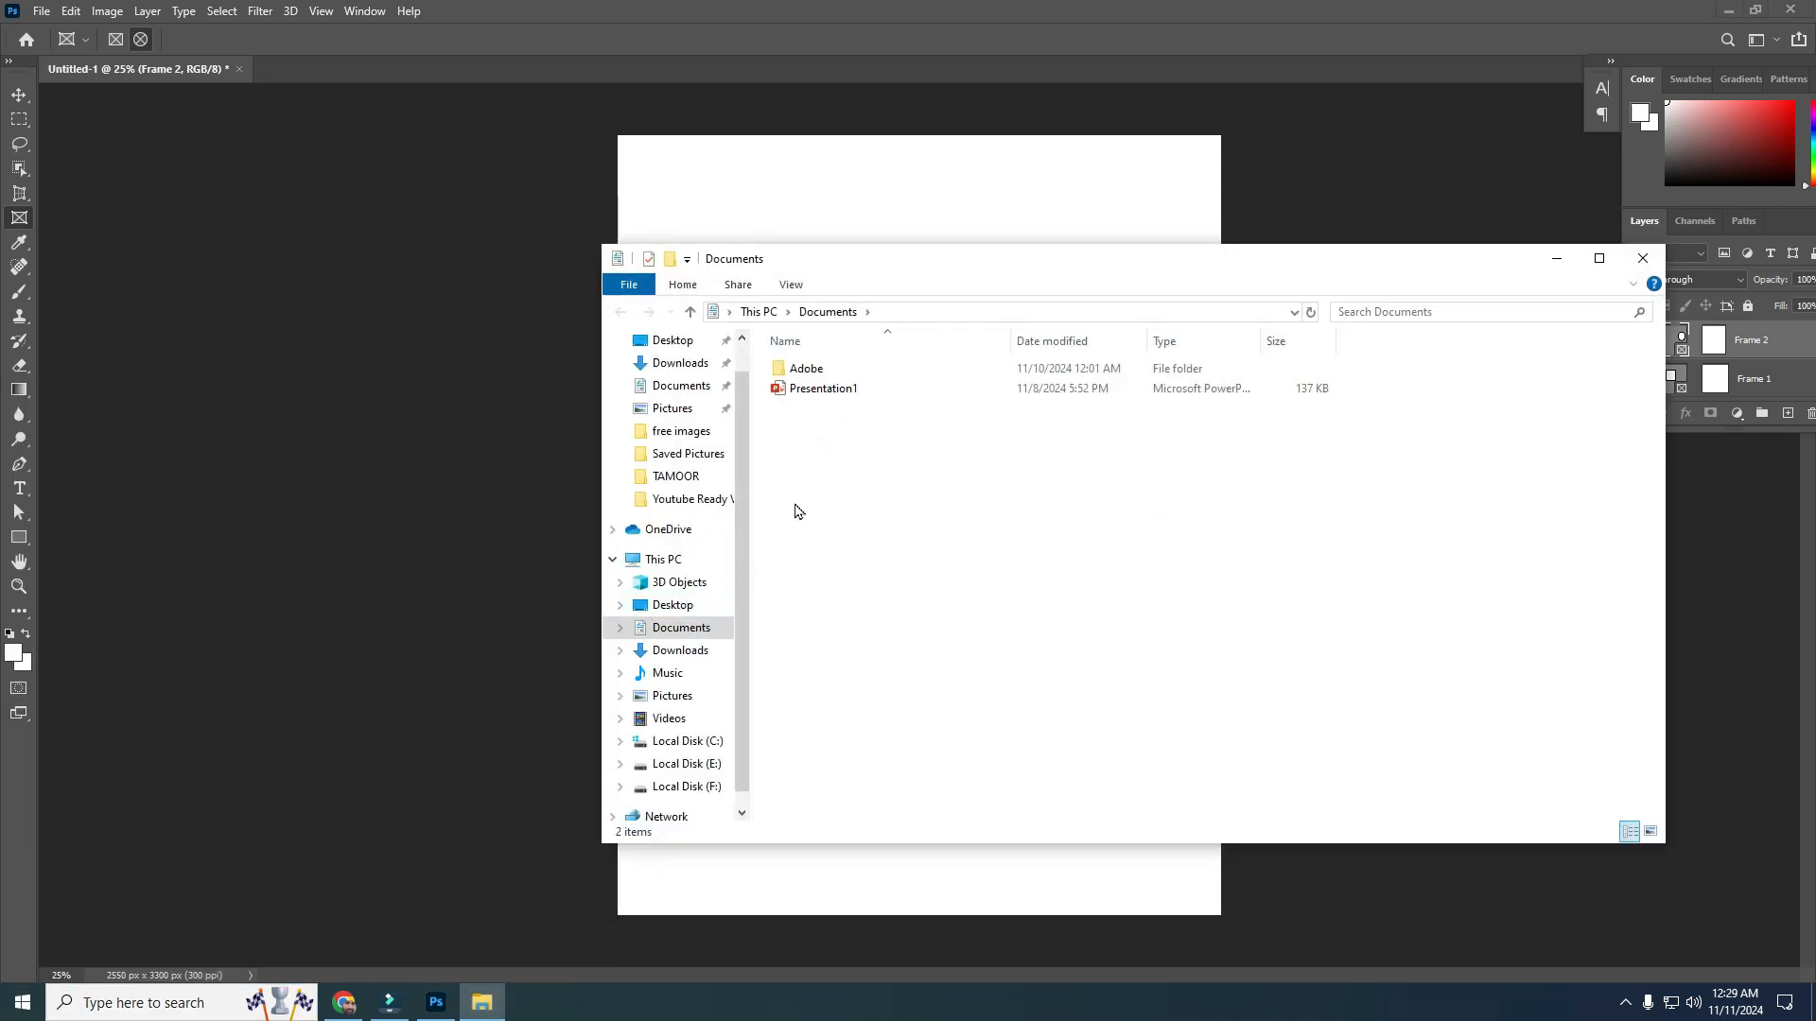
left_click(681, 764)
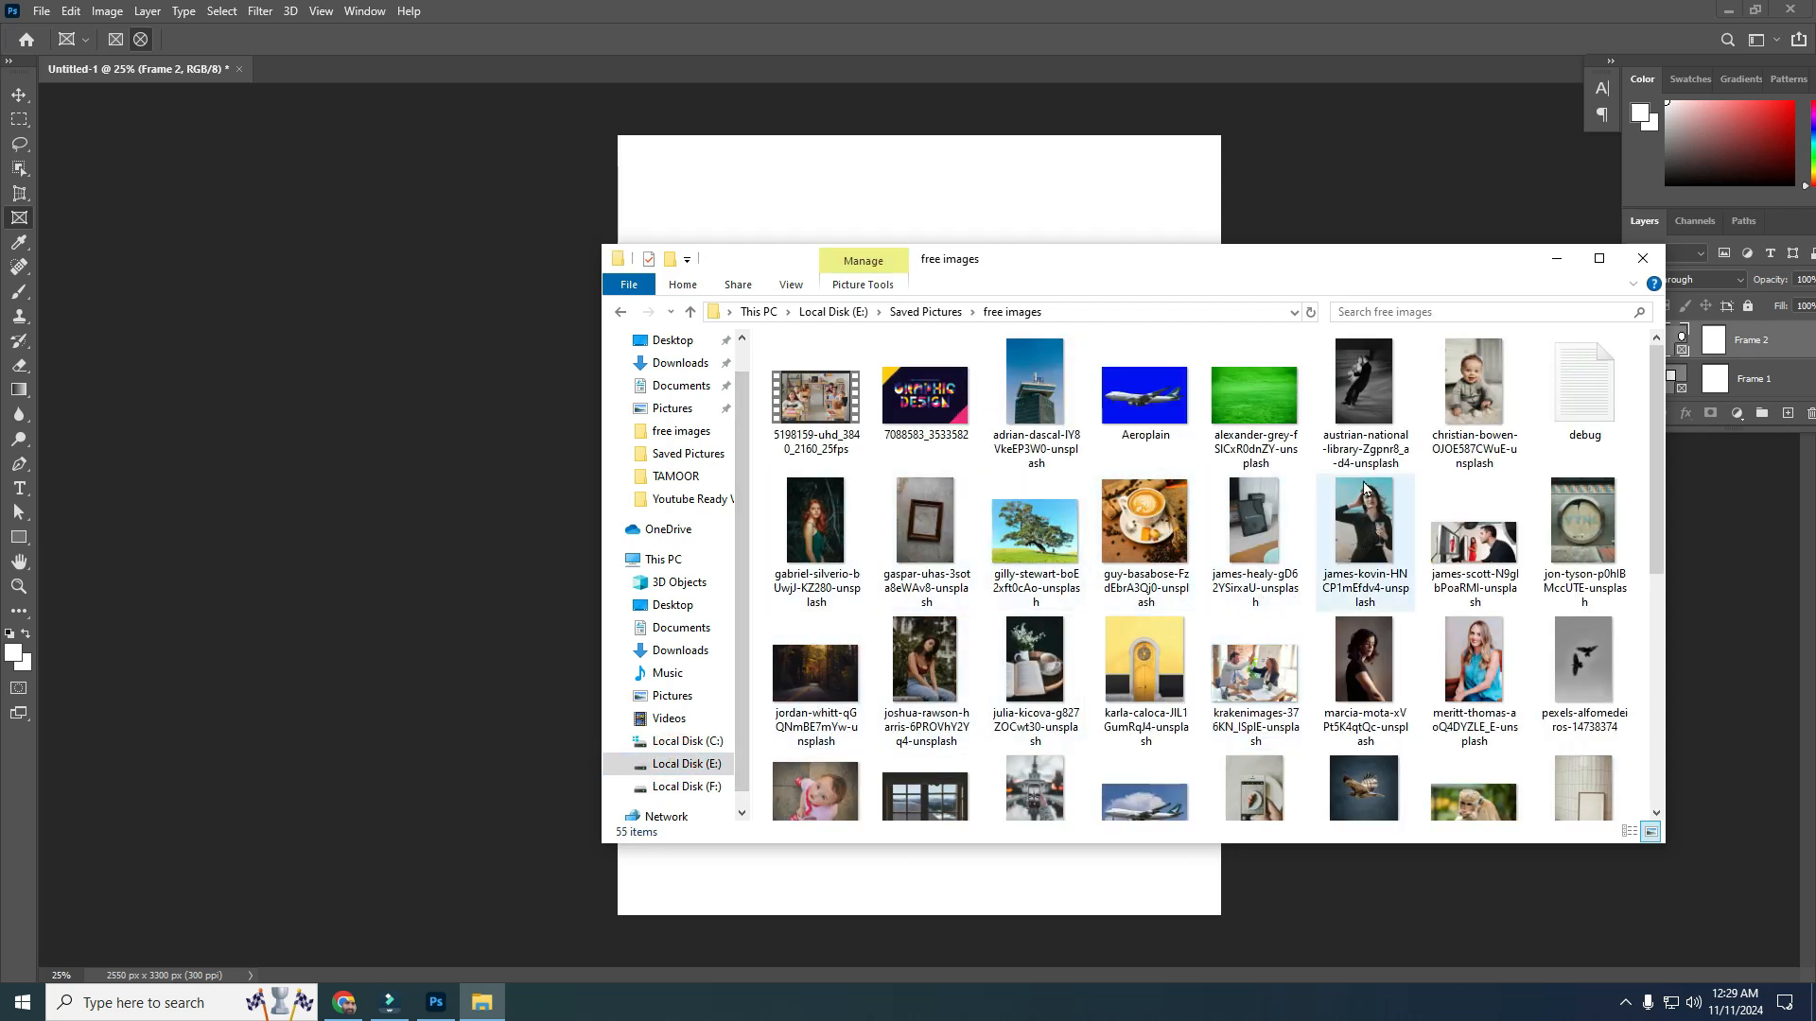
left_click(1487, 686)
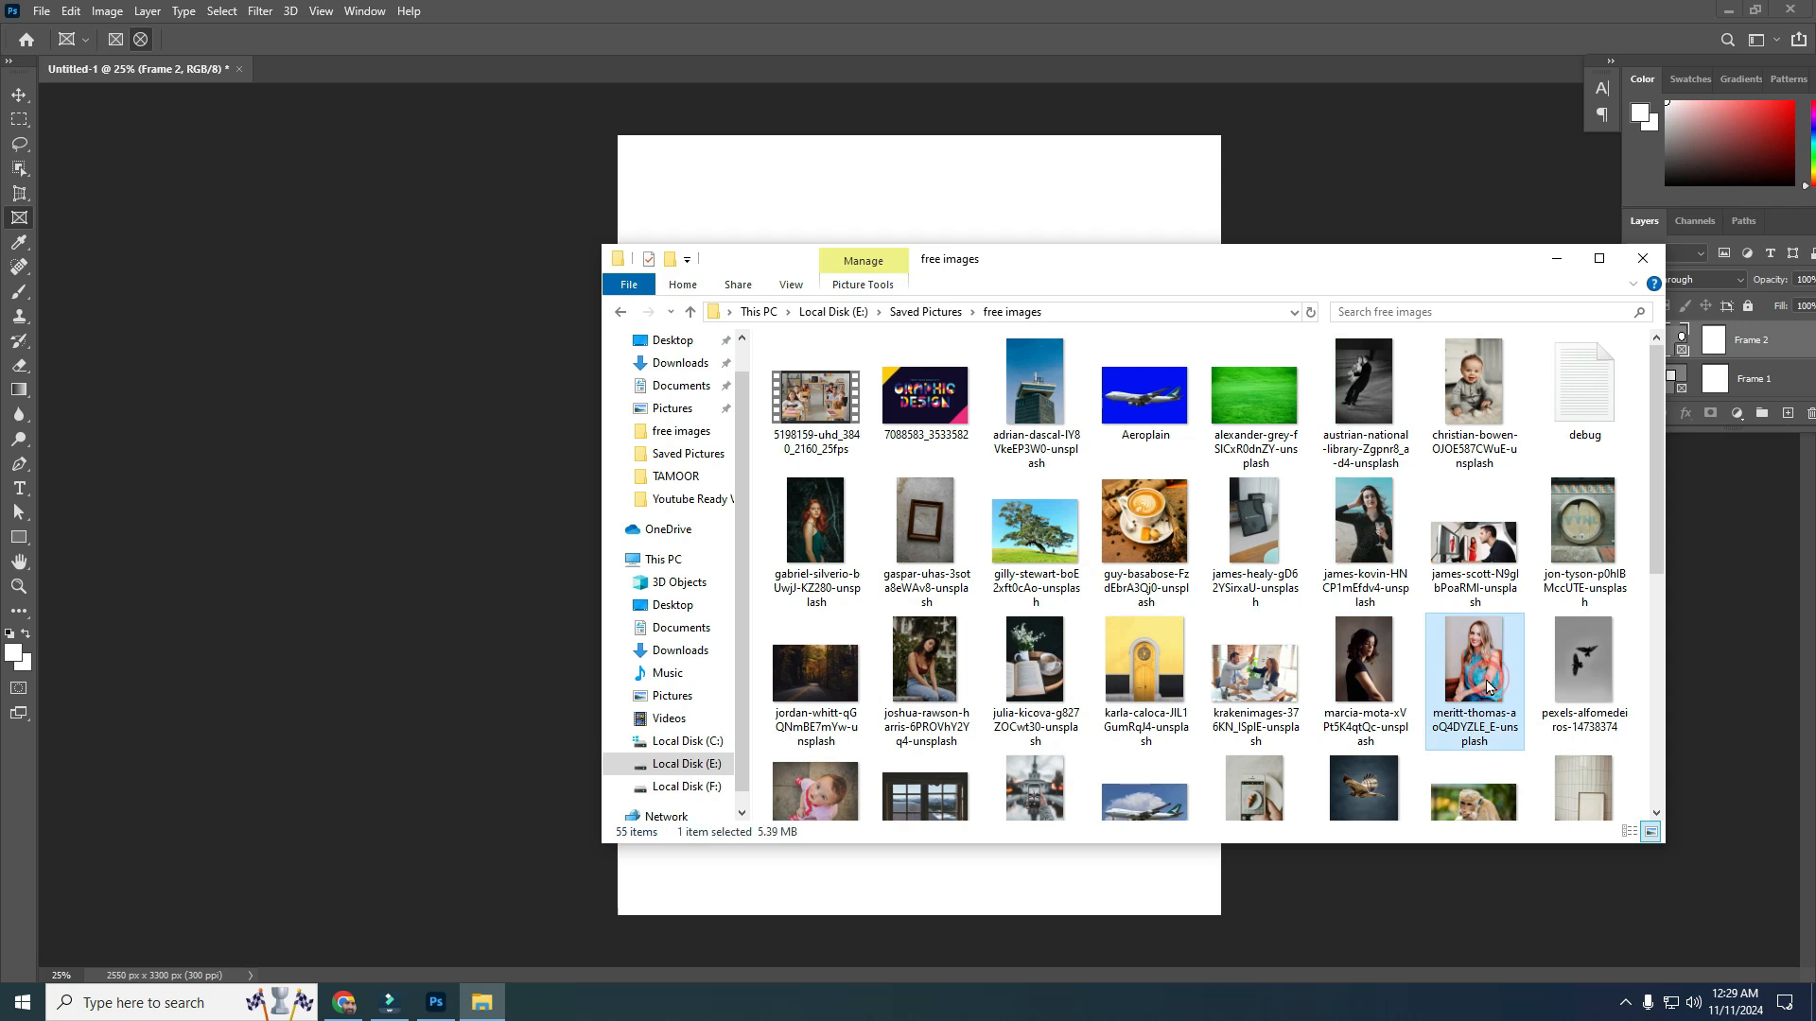
left_click_drag(1486, 686, 738, 508)
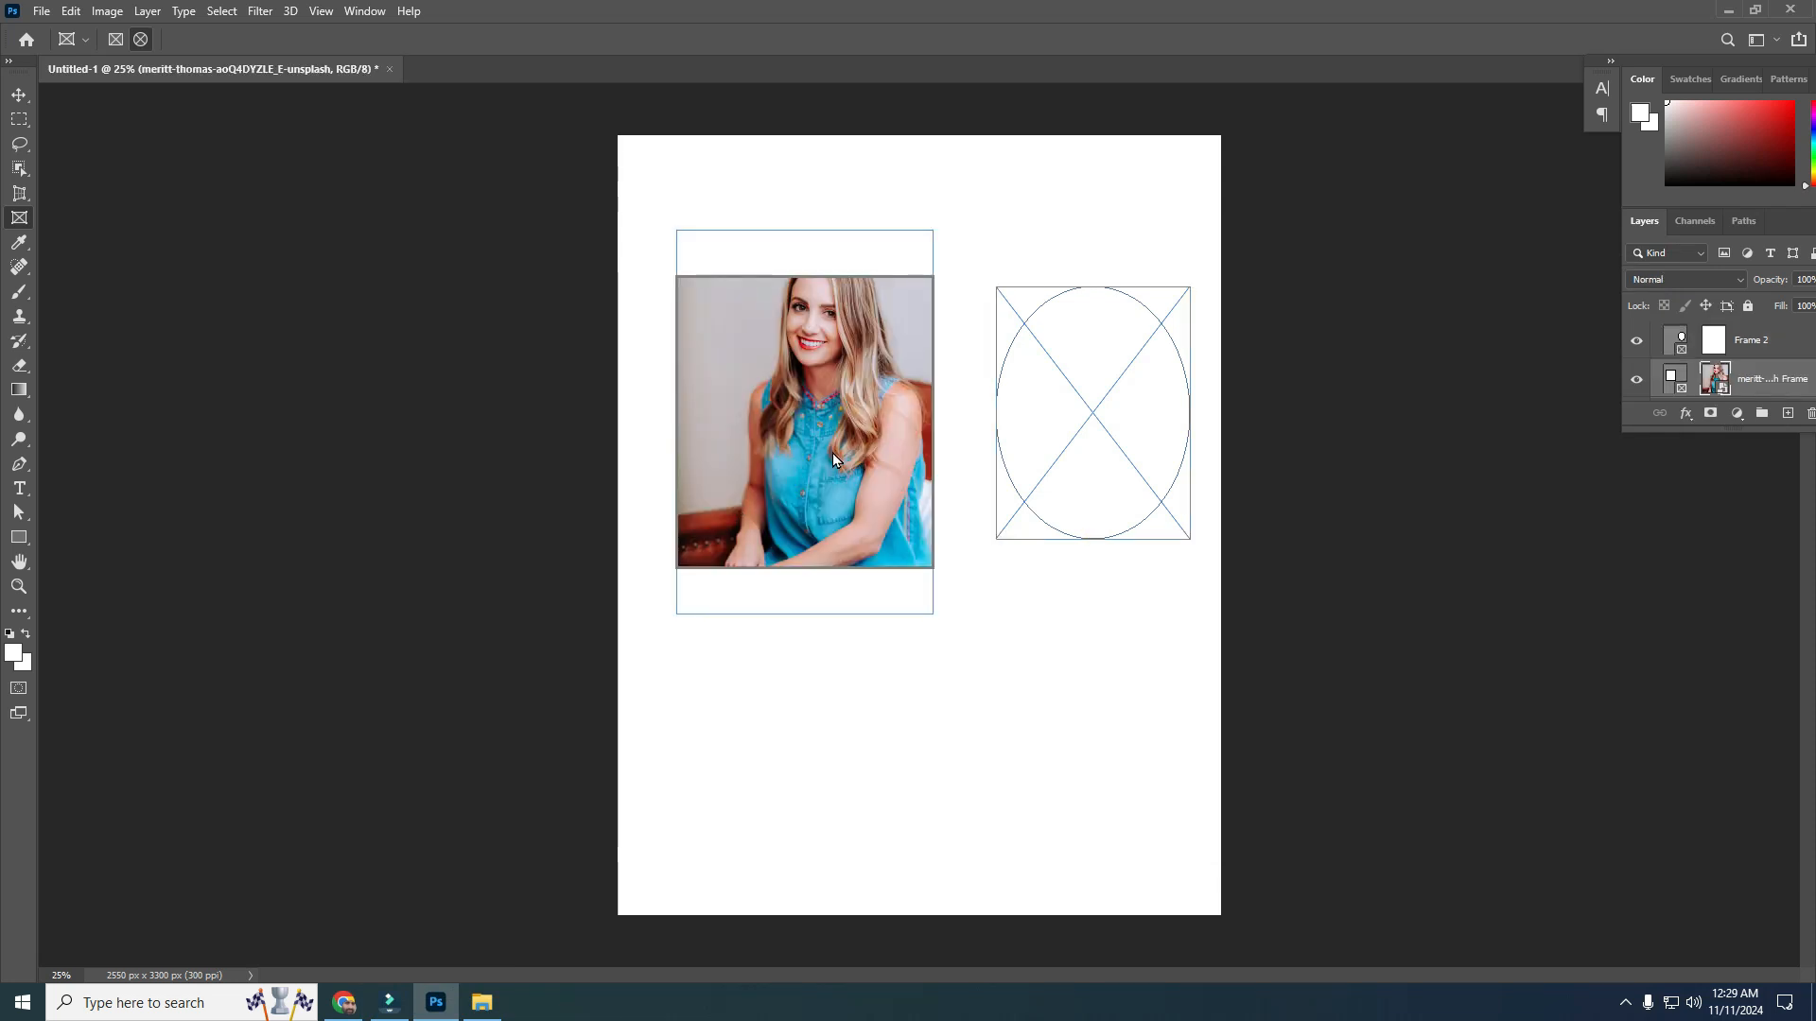
left_click(935, 675)
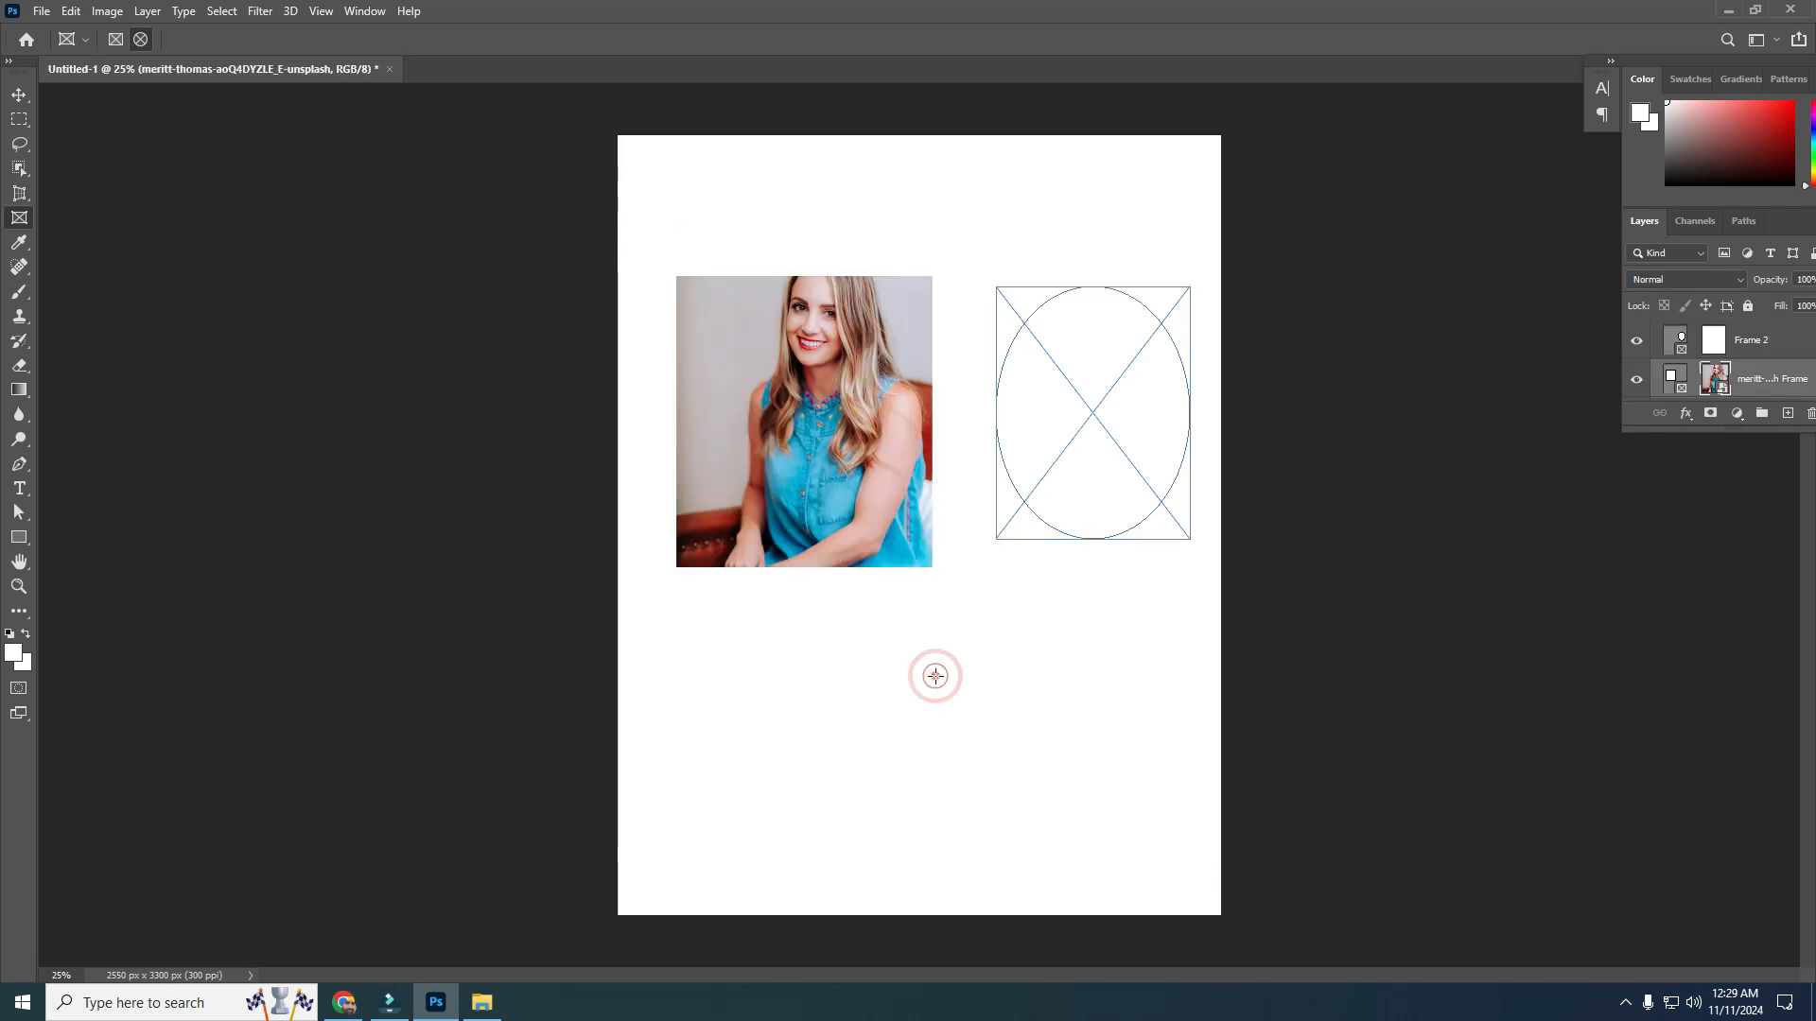
Bring the photo of the seated woman in jeans from the free images folder into the elliptical frame
left_click_drag(935, 675, 1031, 529)
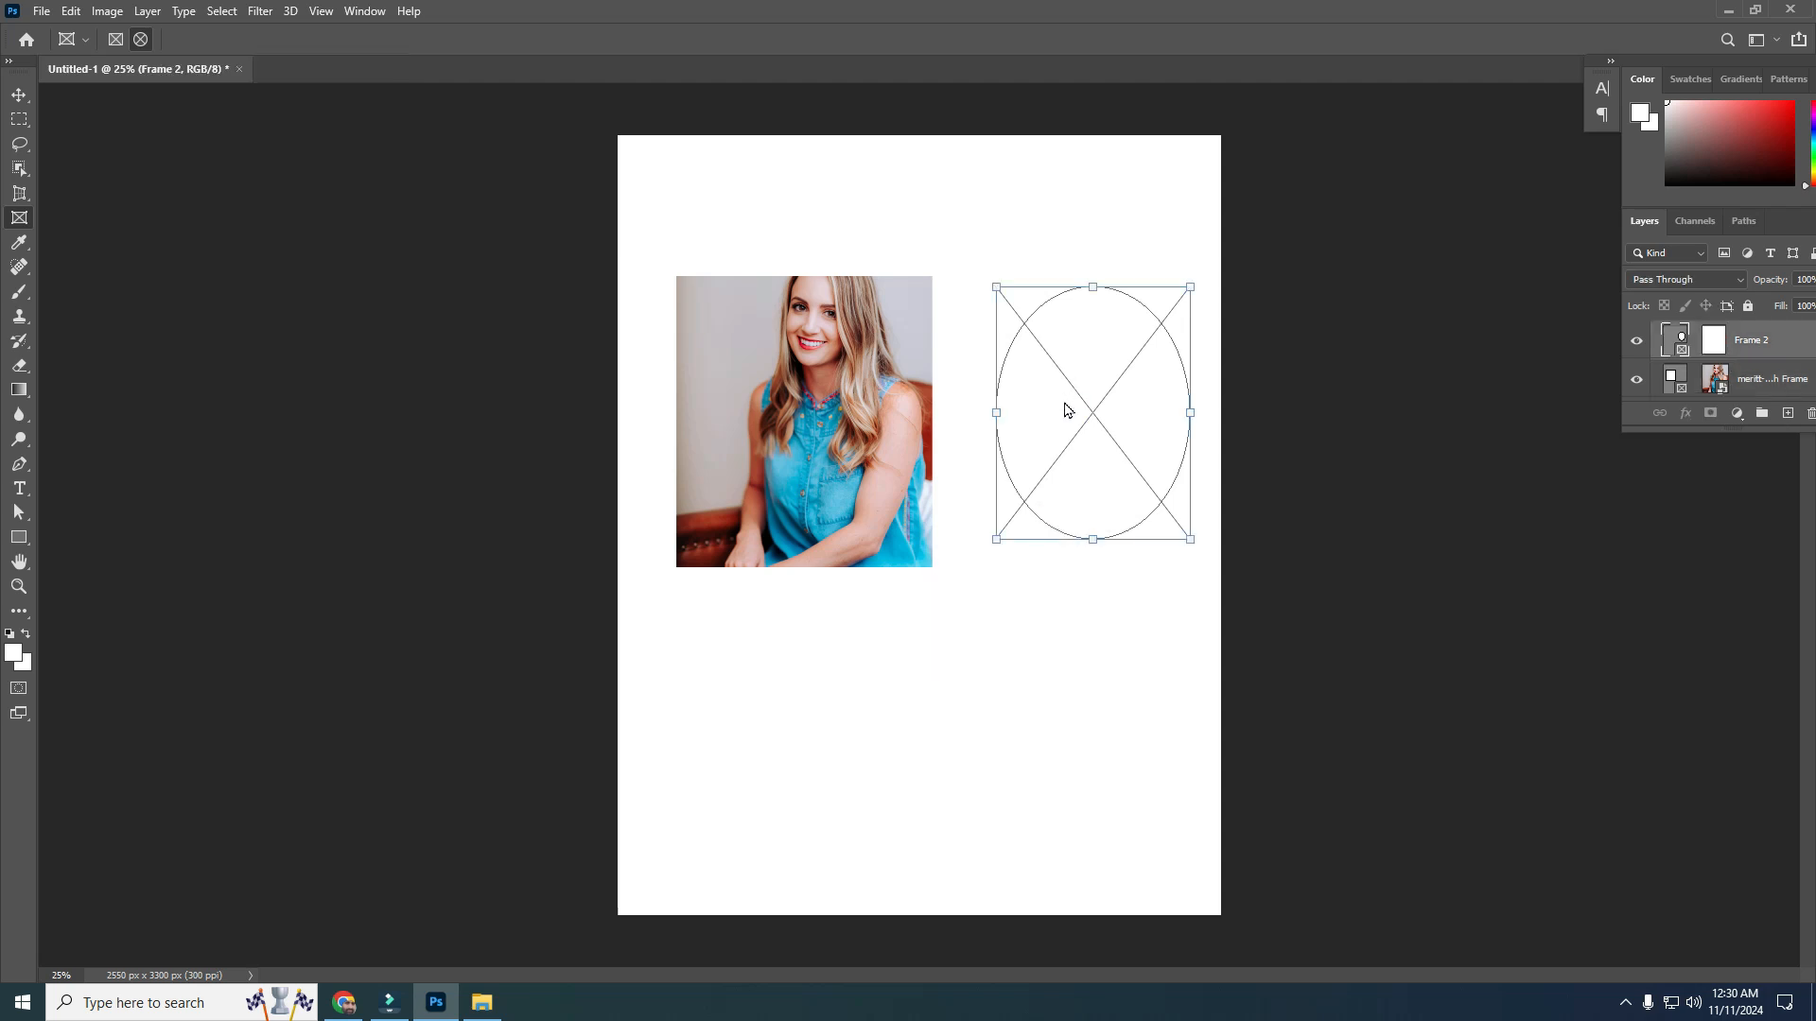
left_click(481, 1003)
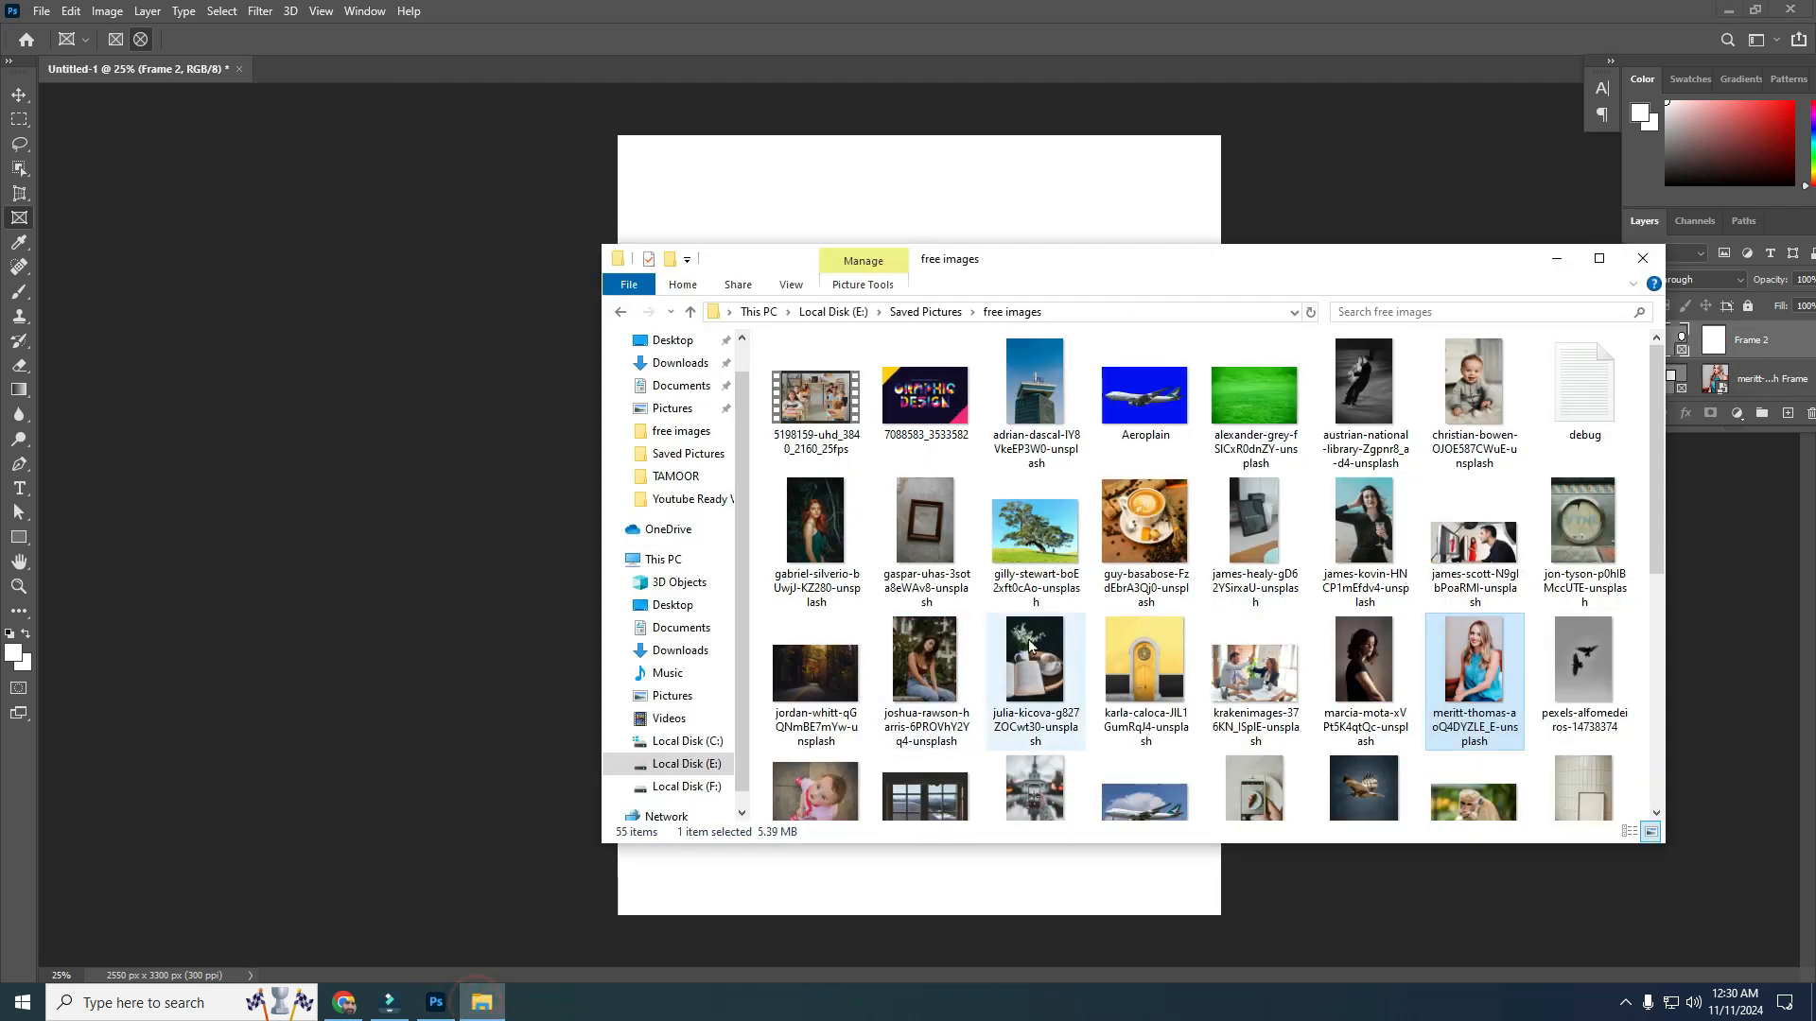
left_click(925, 674)
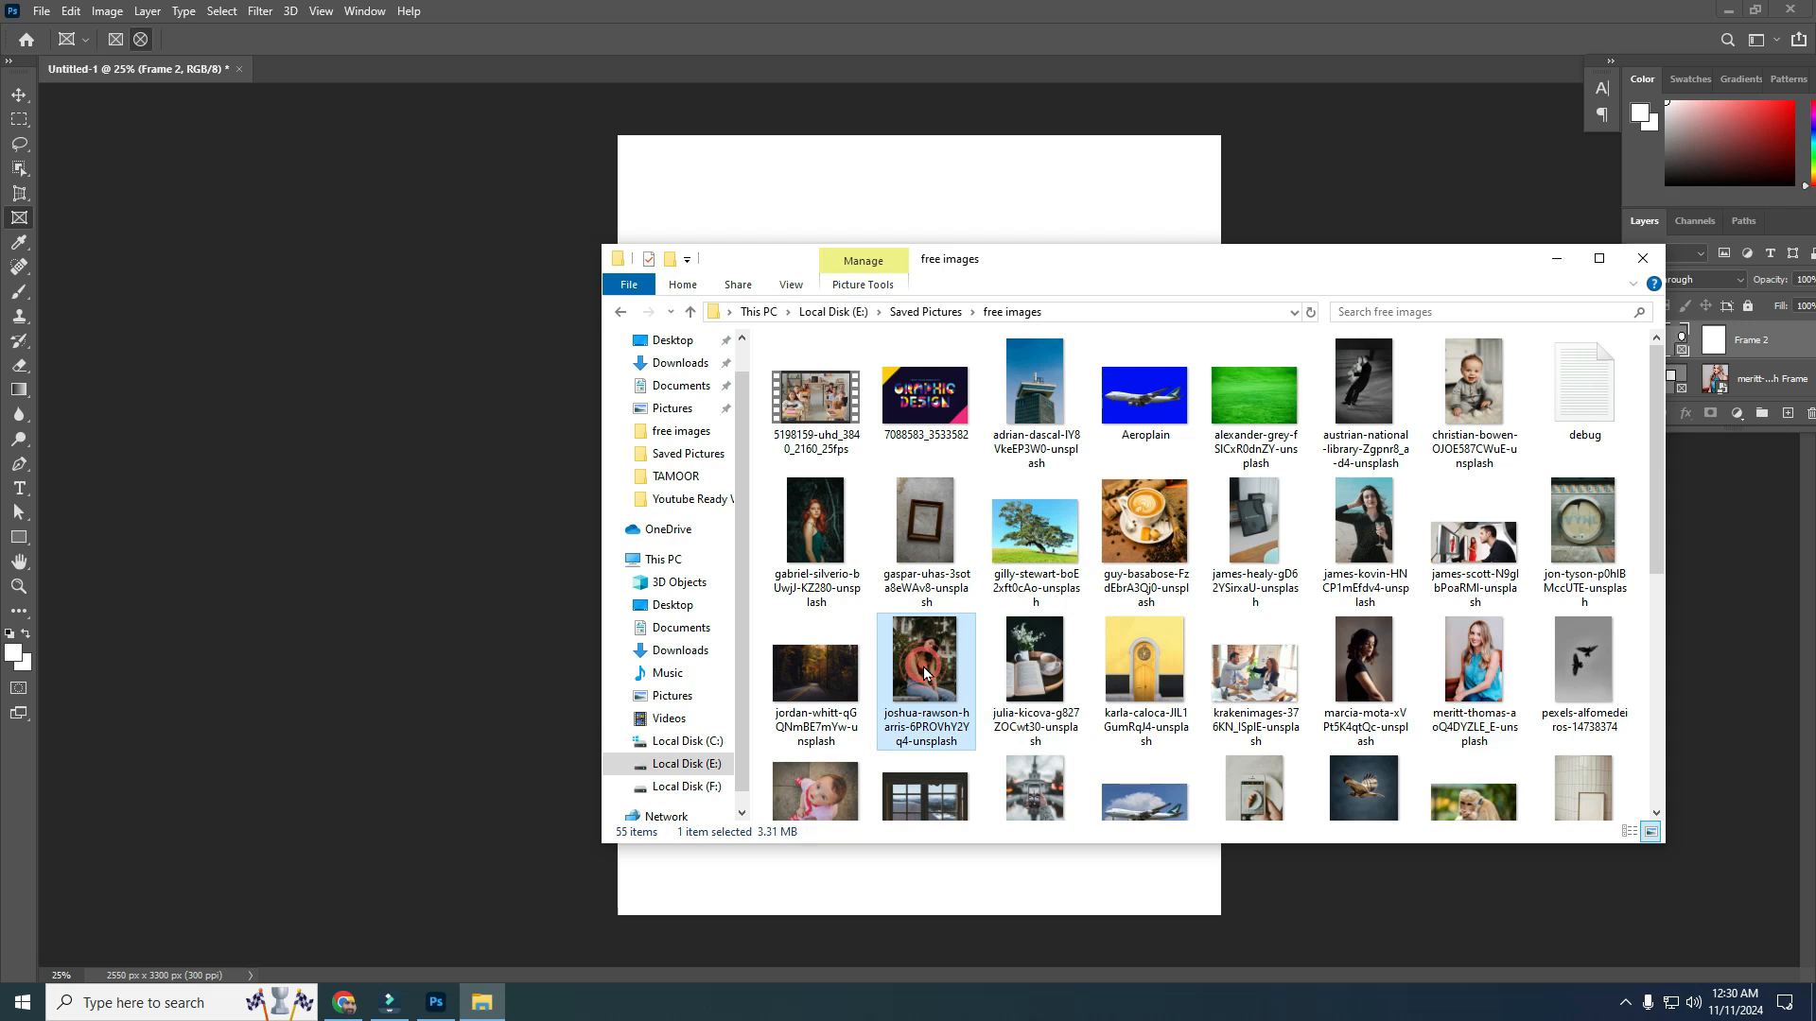
left_click_drag(925, 673, 1073, 435)
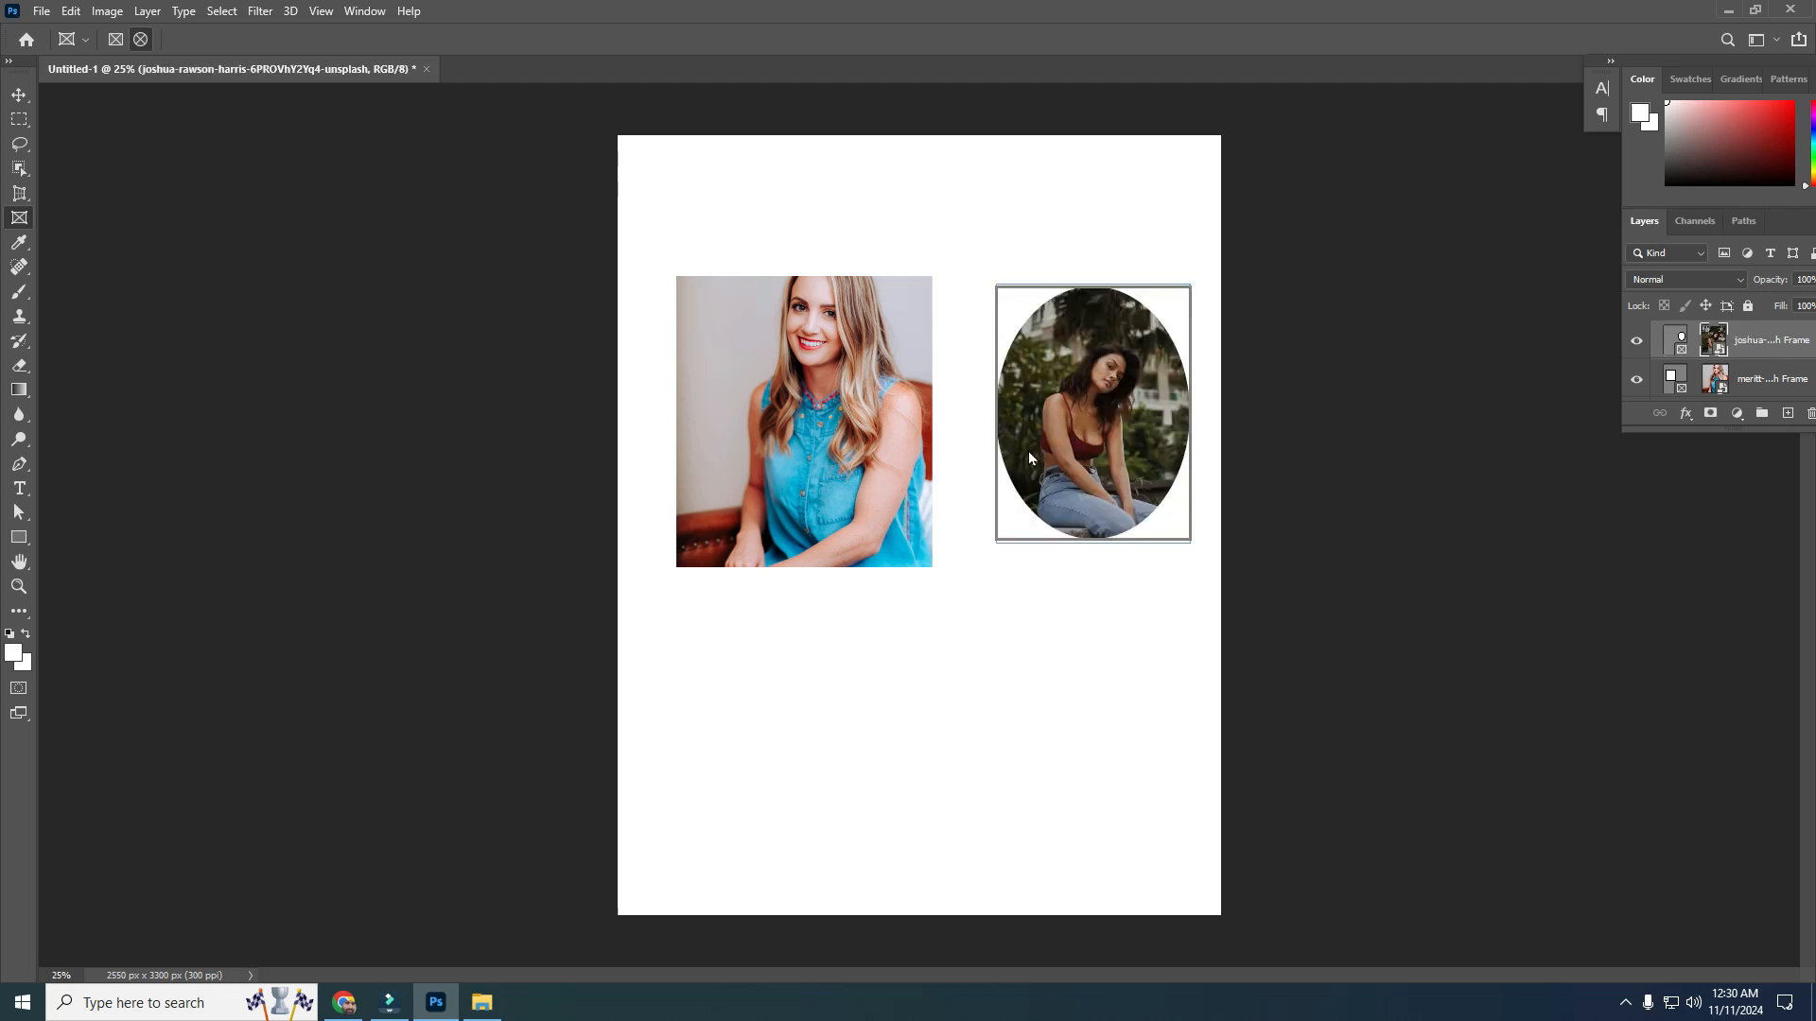
left_click(1002, 621)
mouse_move(1002, 621)
left_mouse_down()
mouse_move(932, 573)
mouse_move(984, 614)
left_mouse_up()
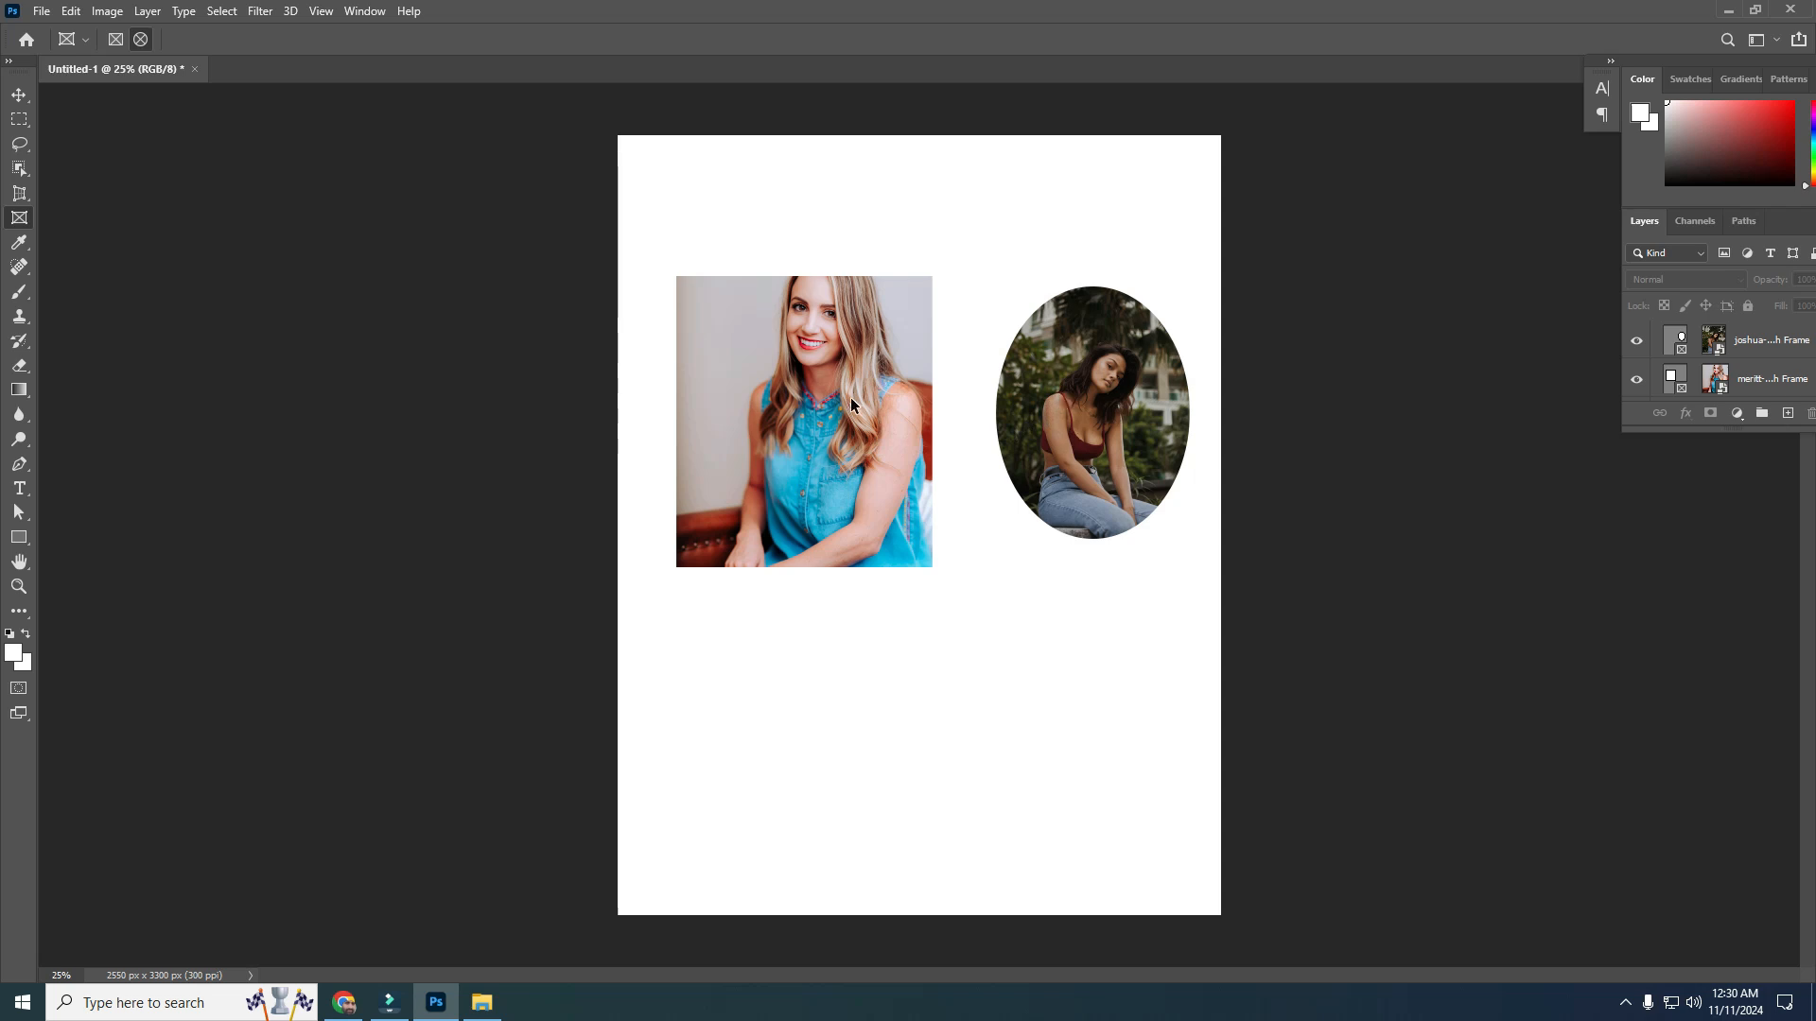
Undo both photo placements
key("ctrl+z")
key("ctrl+z")
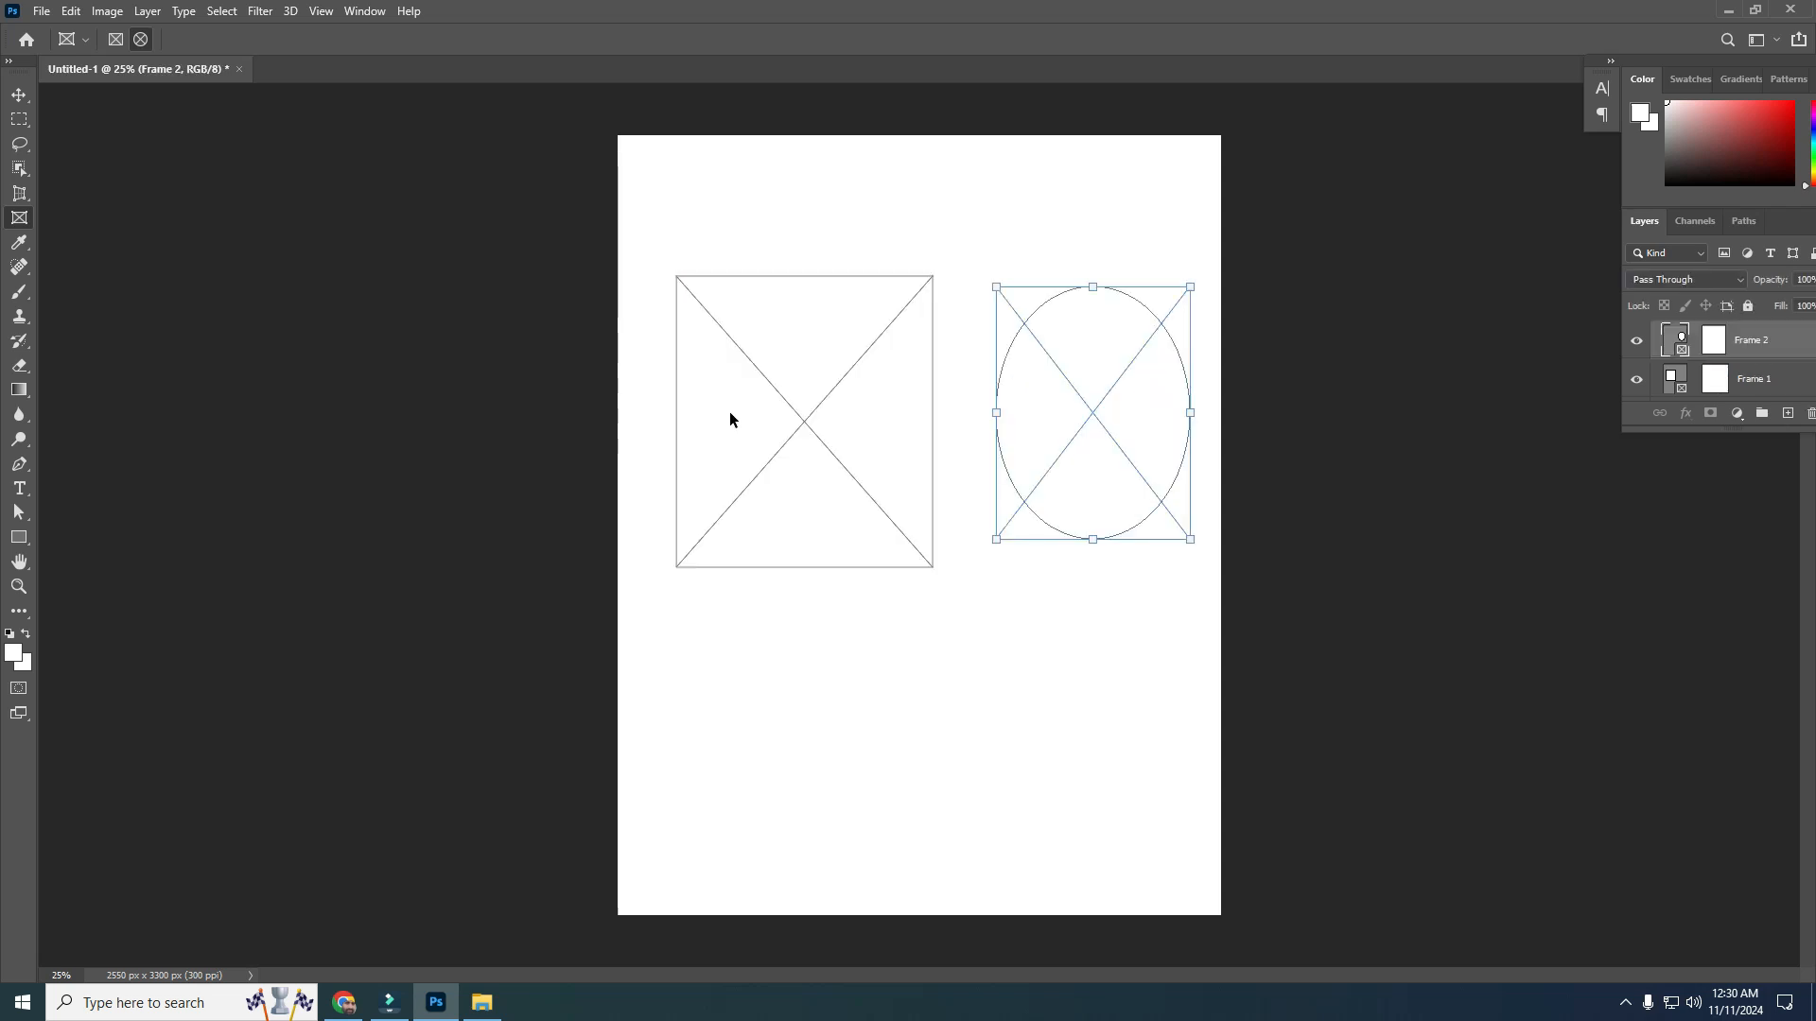
Place Embedded the photo of the woman in a blue top into the rectangular frame
left_click(747, 401)
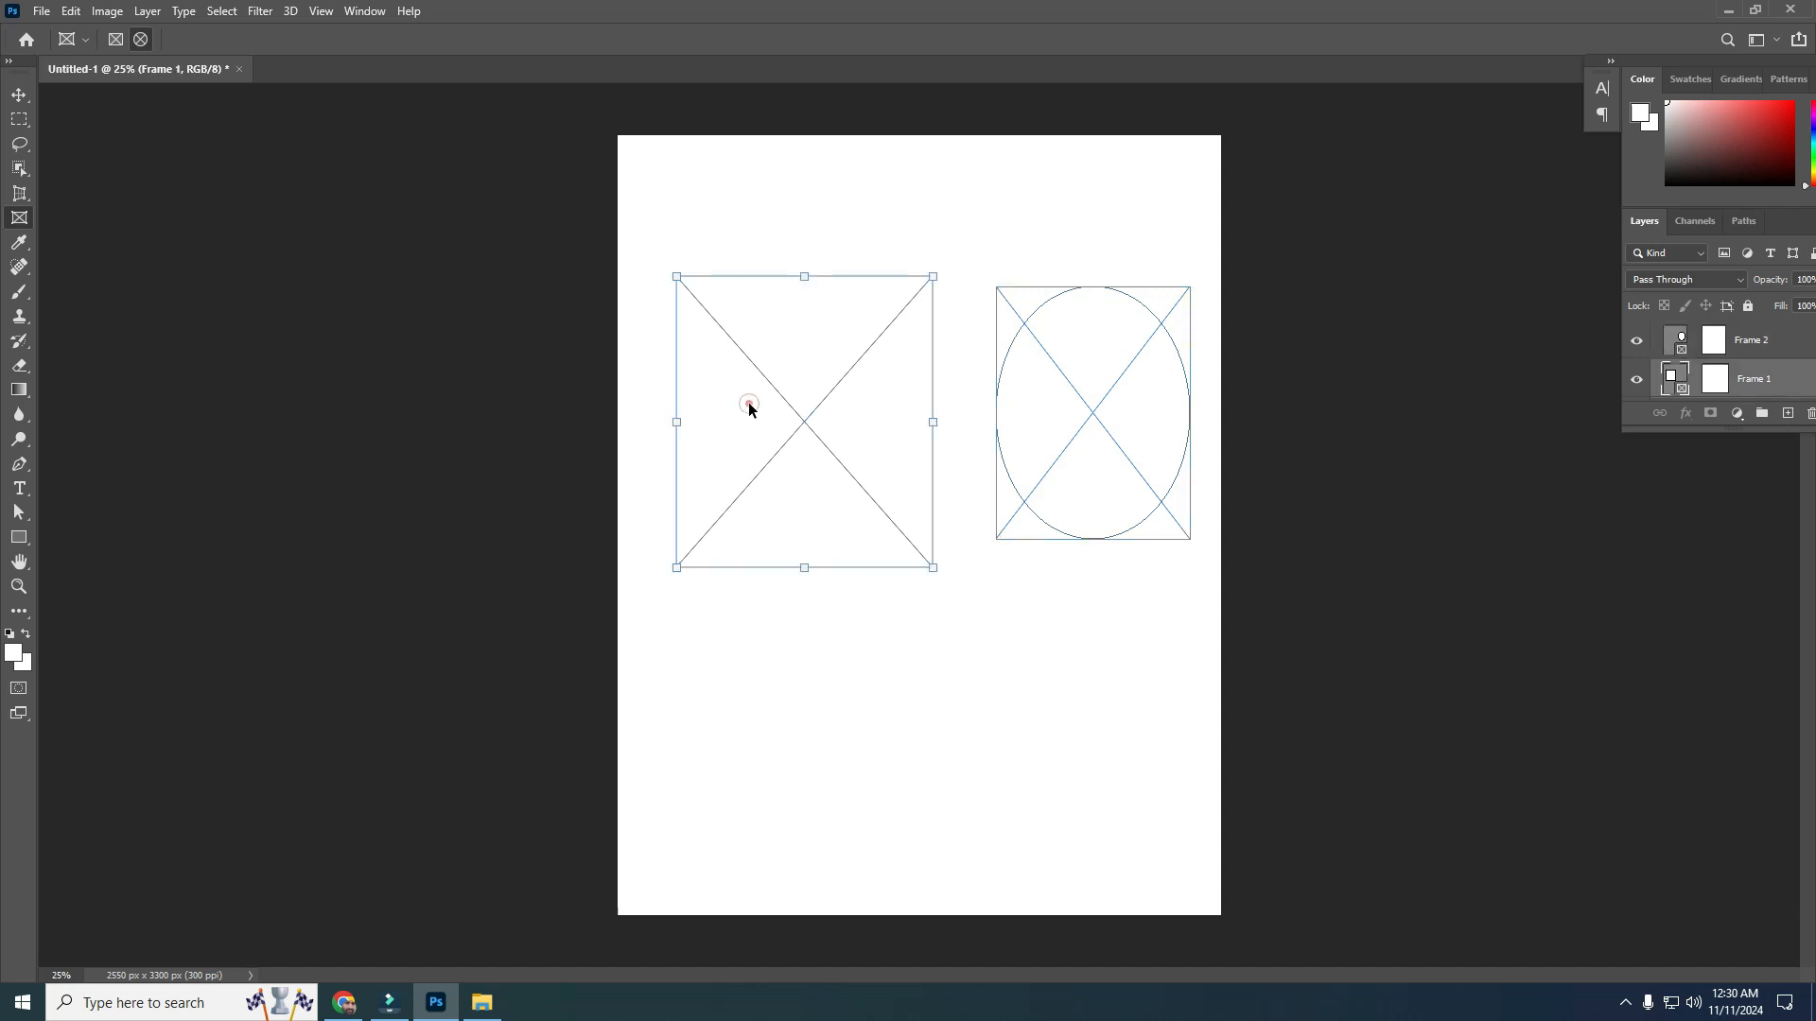
left_click(41, 13)
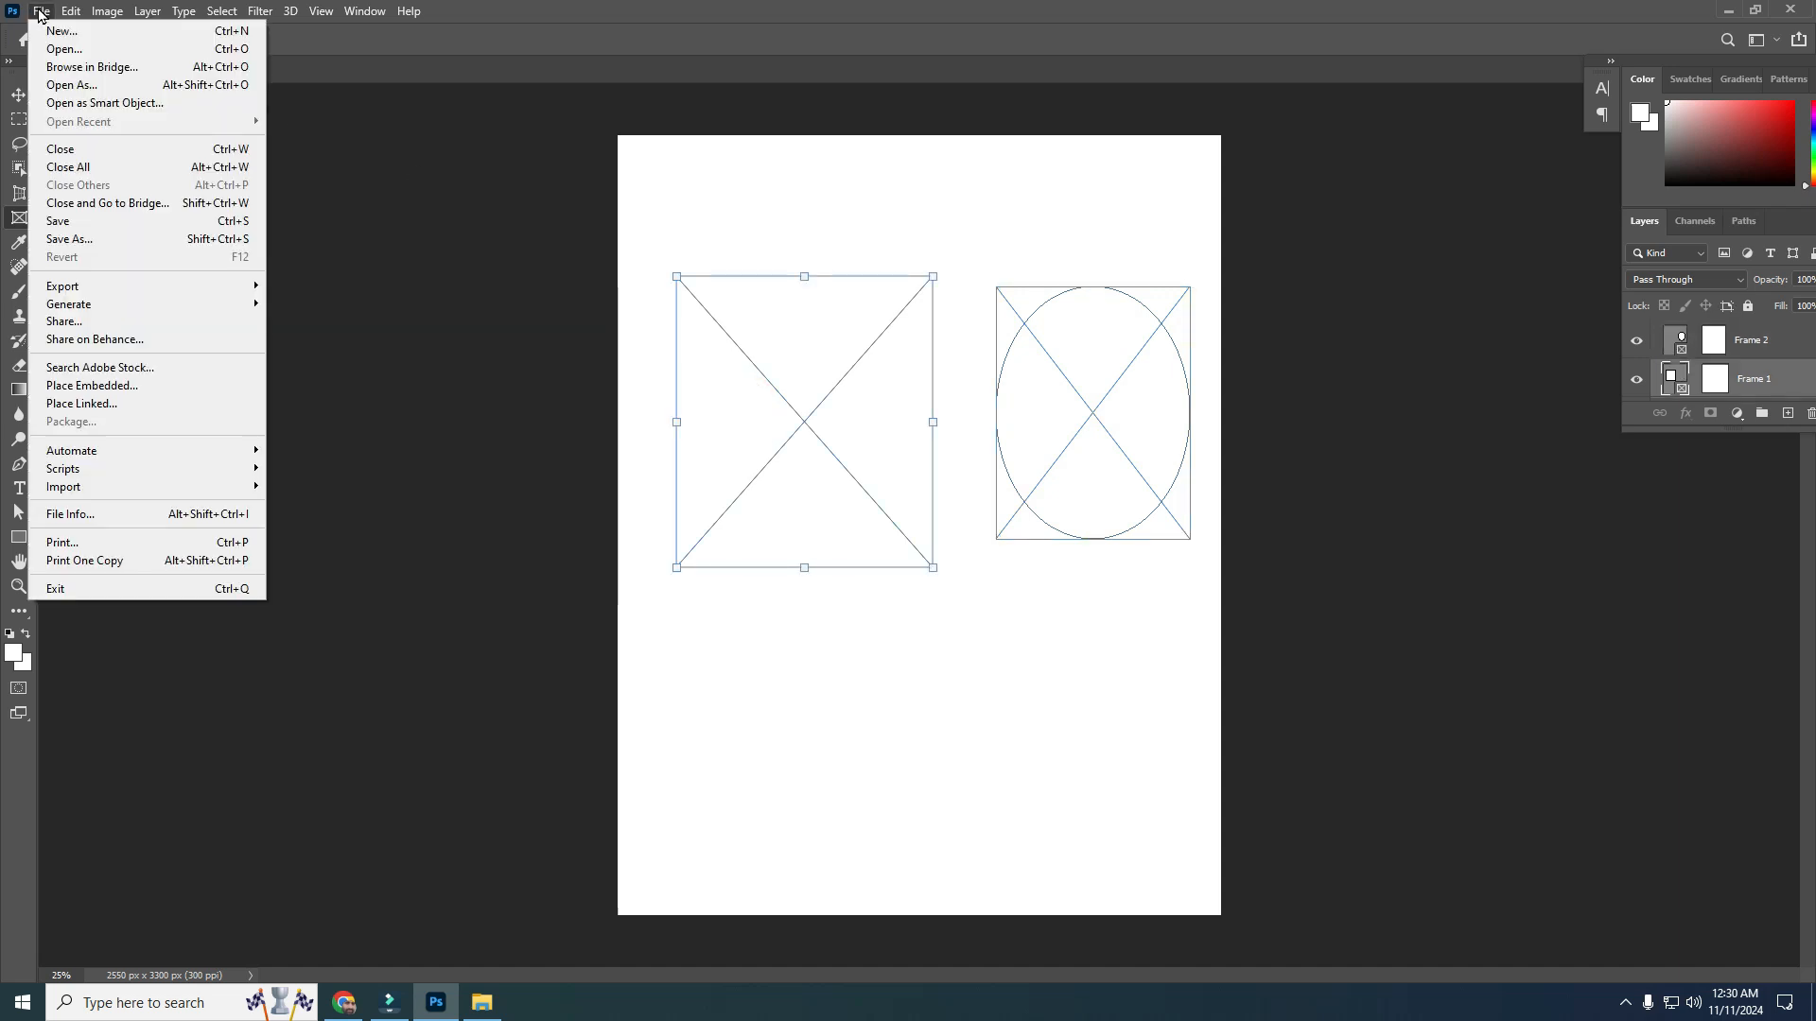
left_click(60, 391)
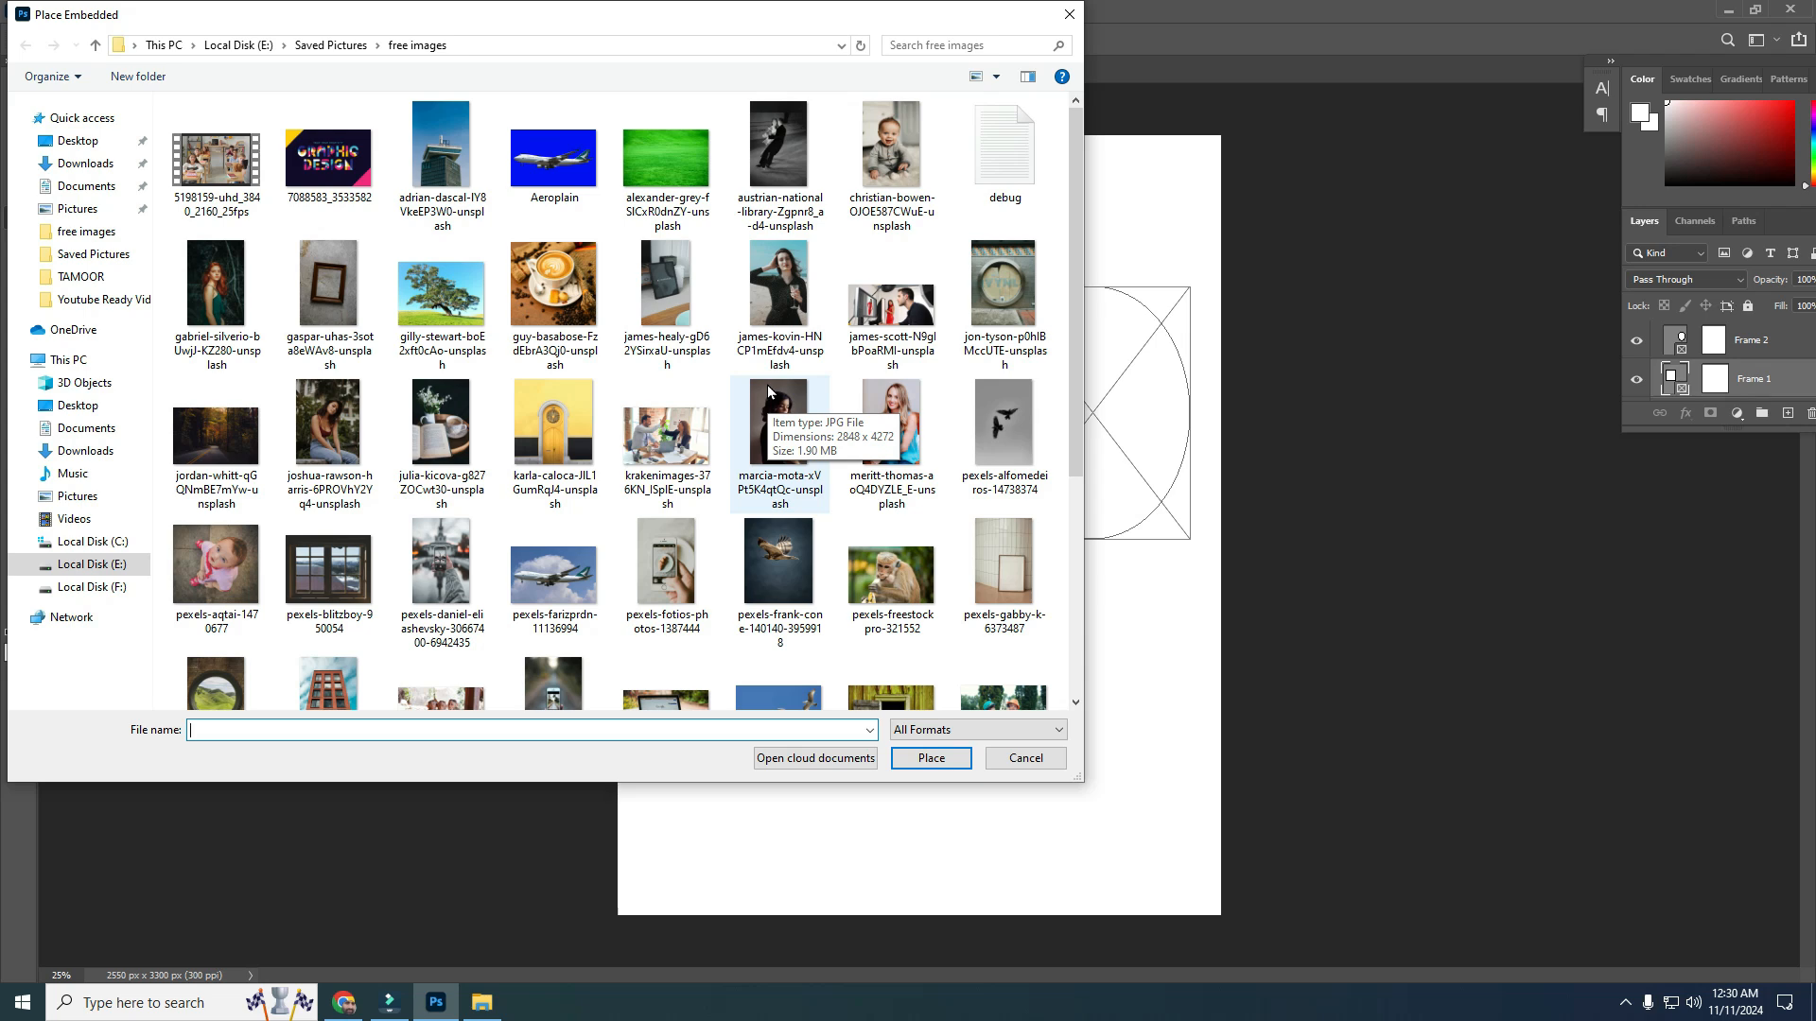
left_click(879, 422)
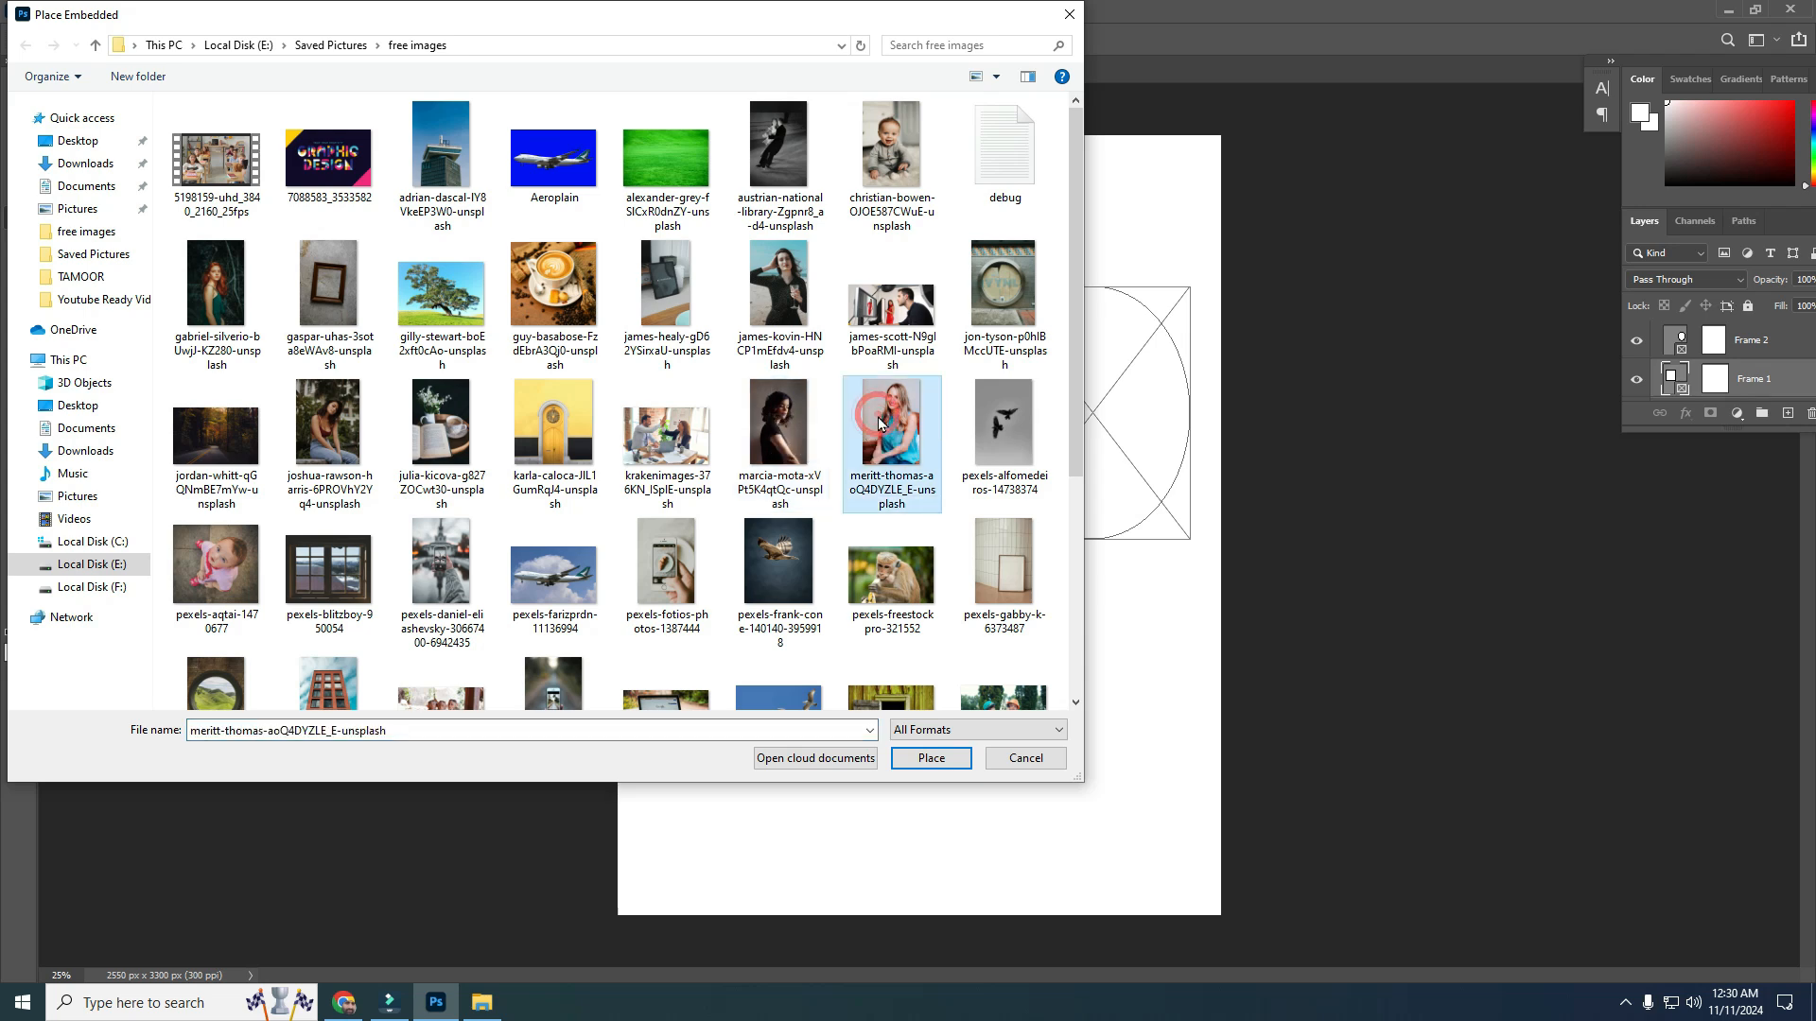
left_click(906, 764)
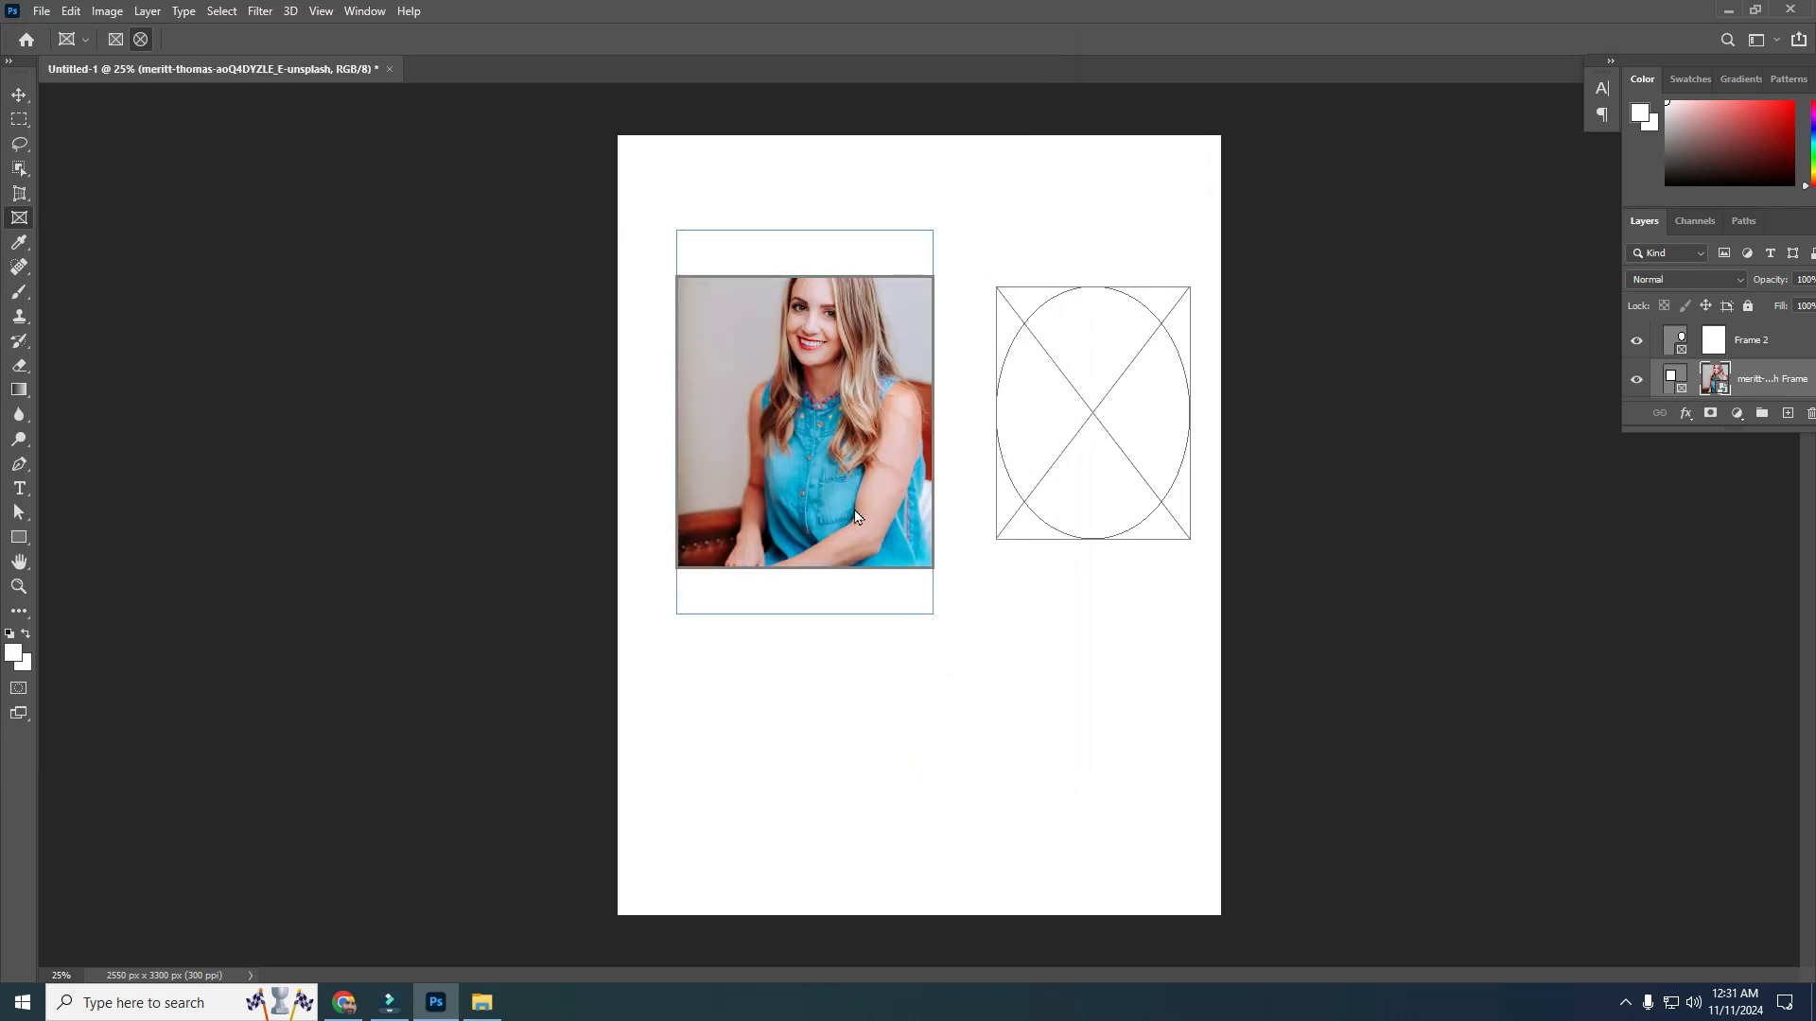
left_click(908, 660)
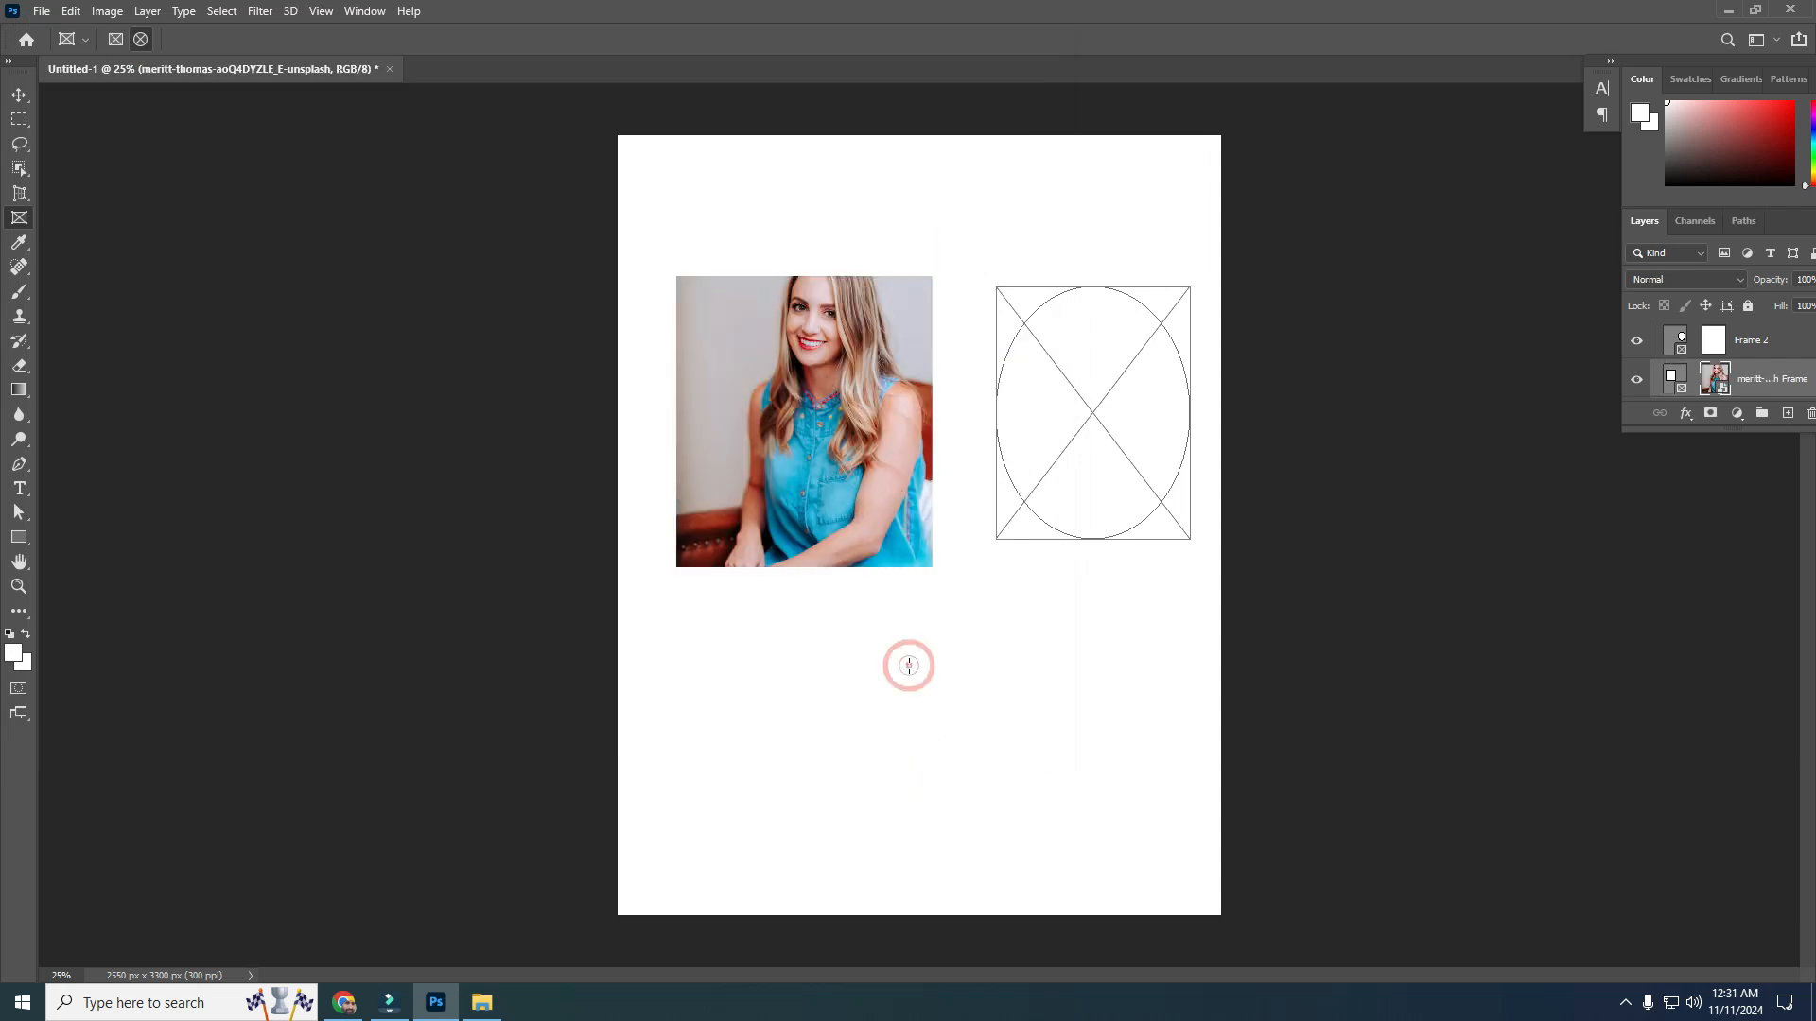
Place Embedded the baby photo from the free images folder into the elliptical frame
left_click(1095, 417)
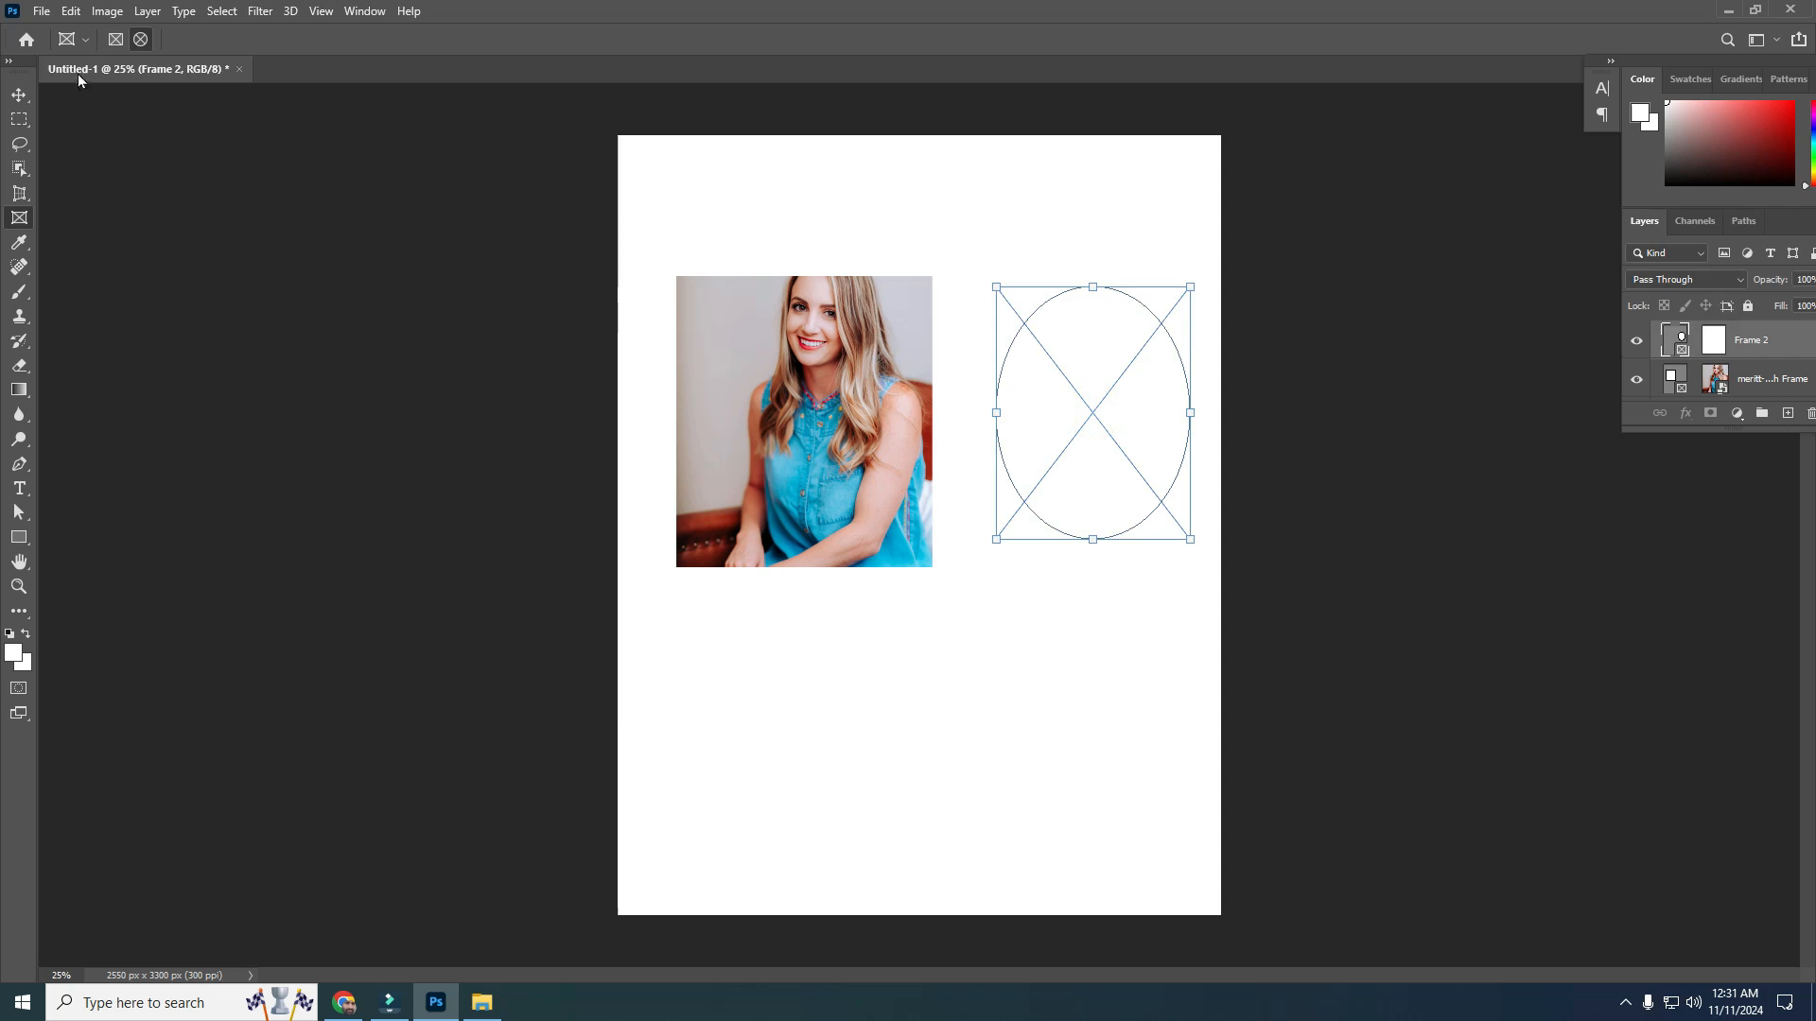
left_click(39, 13)
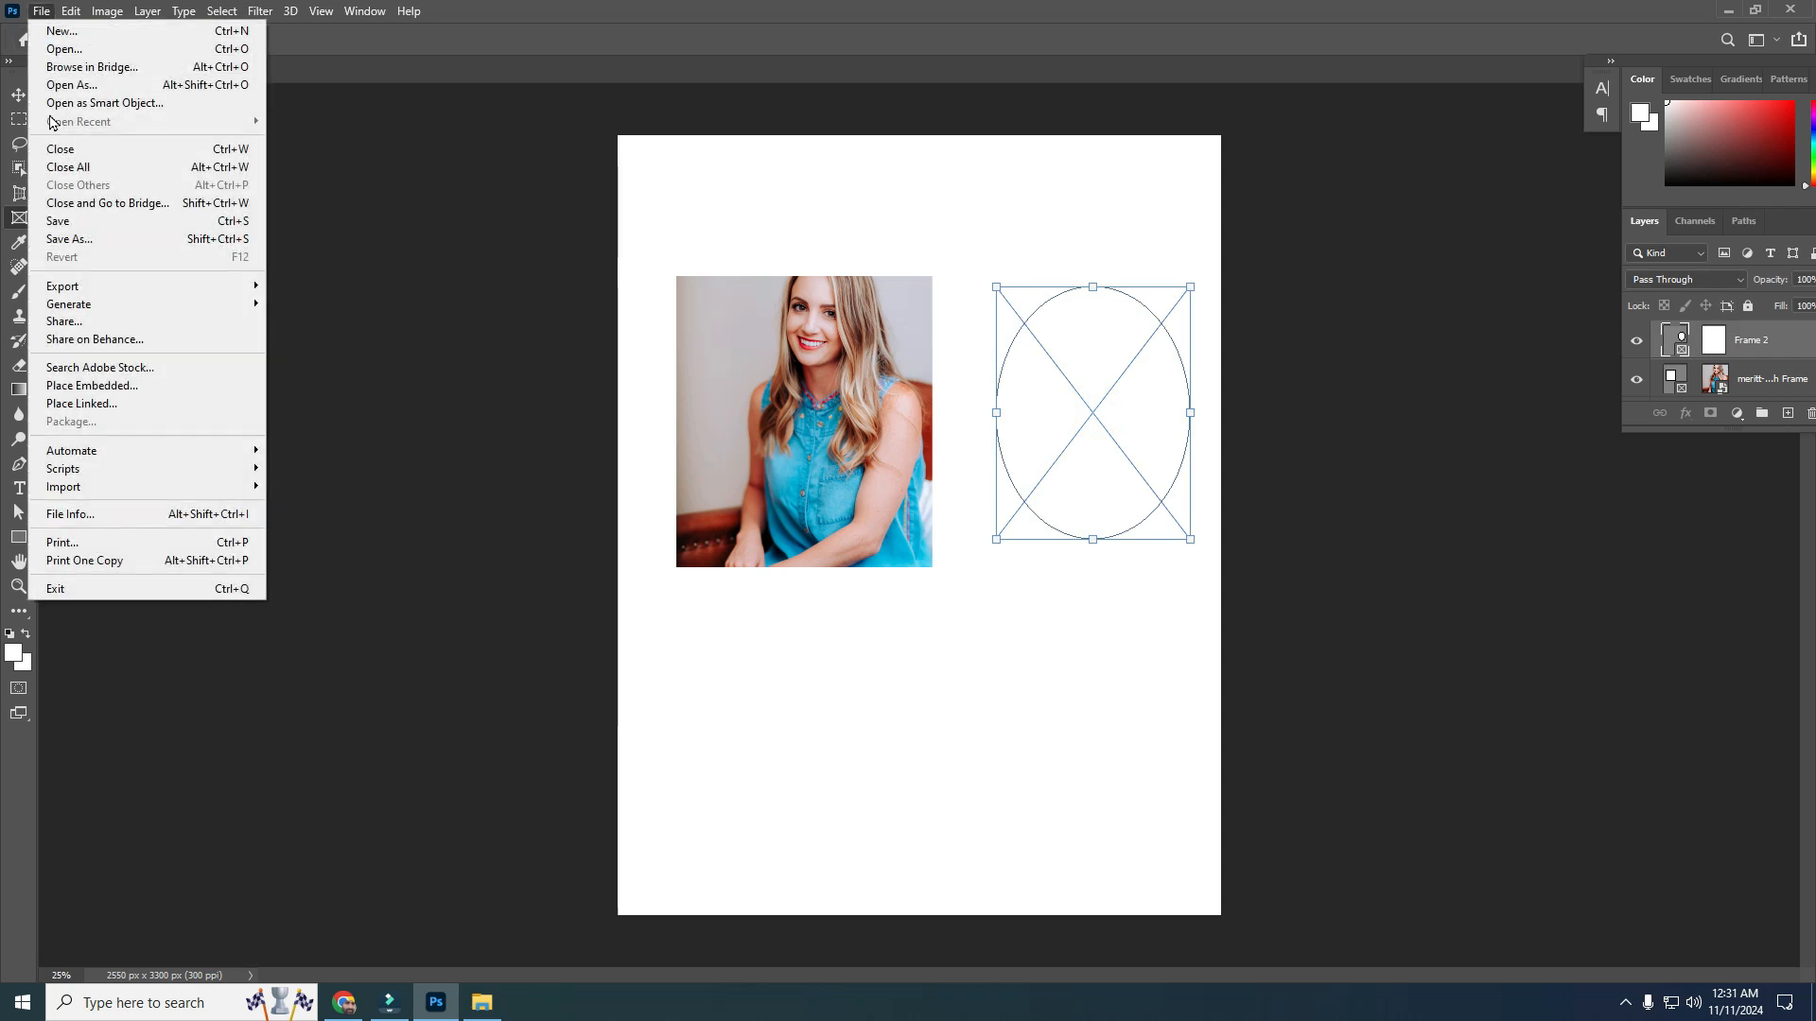
left_click(64, 389)
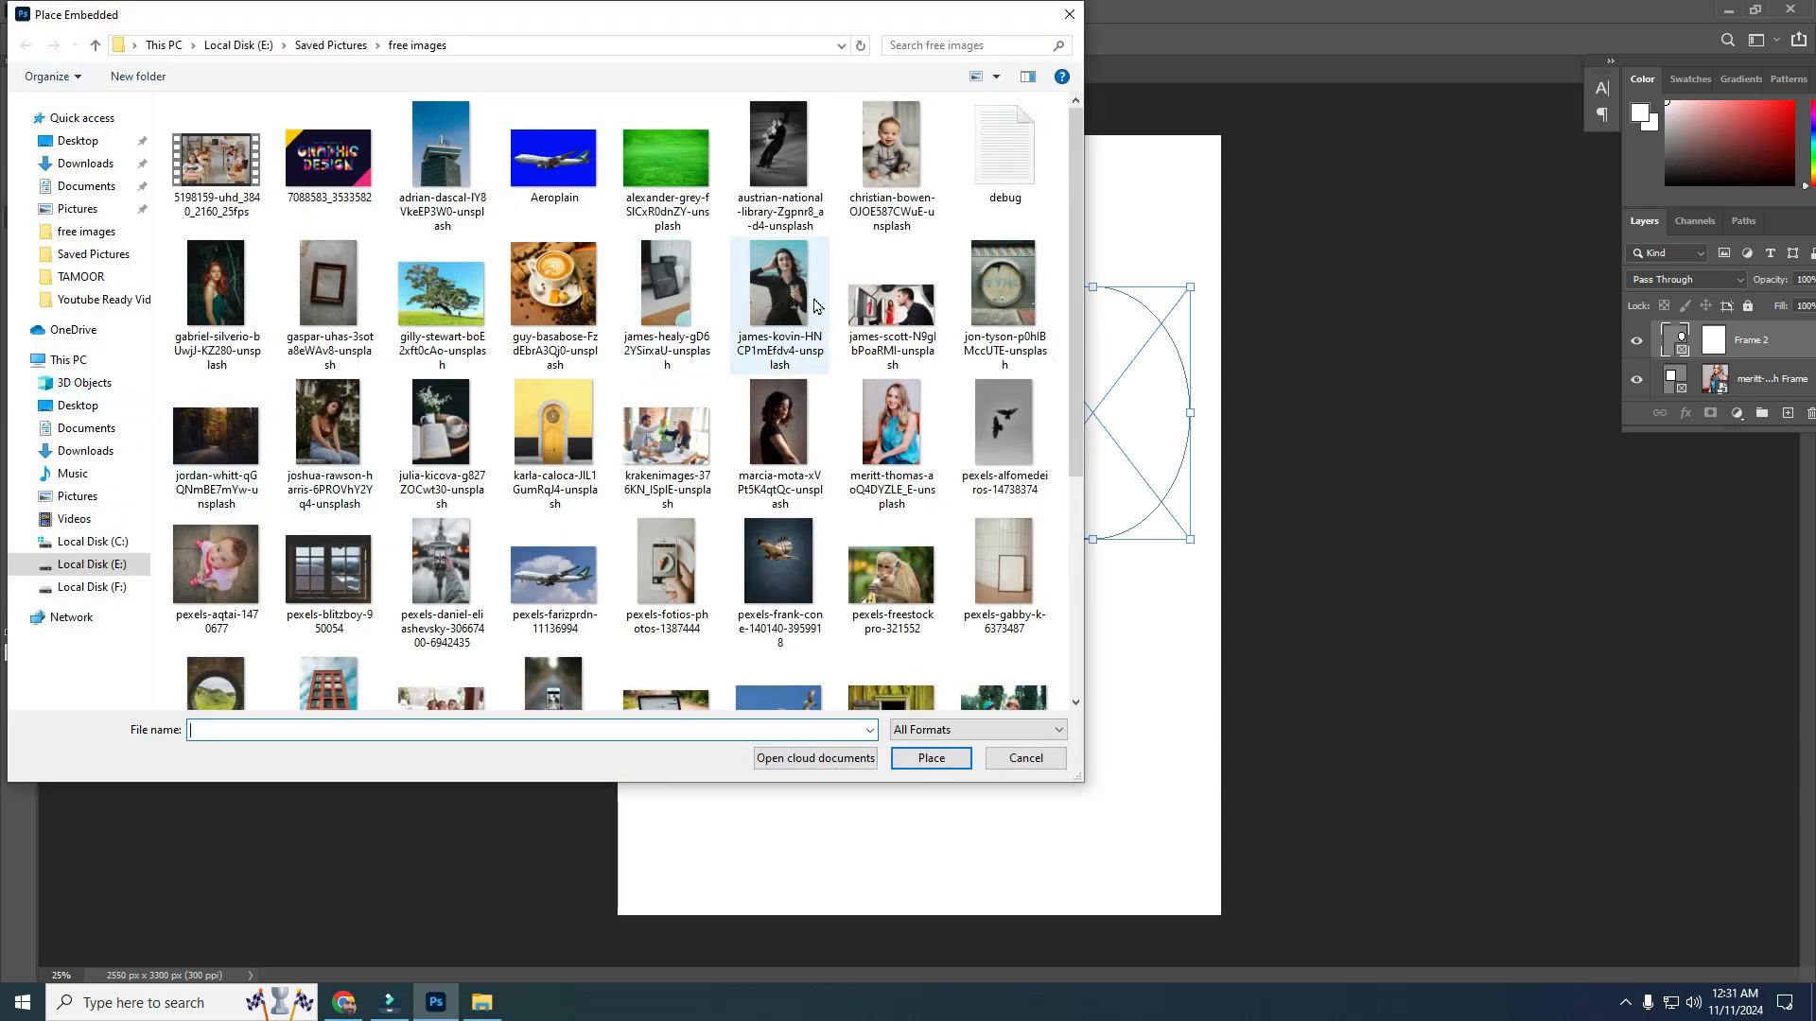
left_click(886, 164)
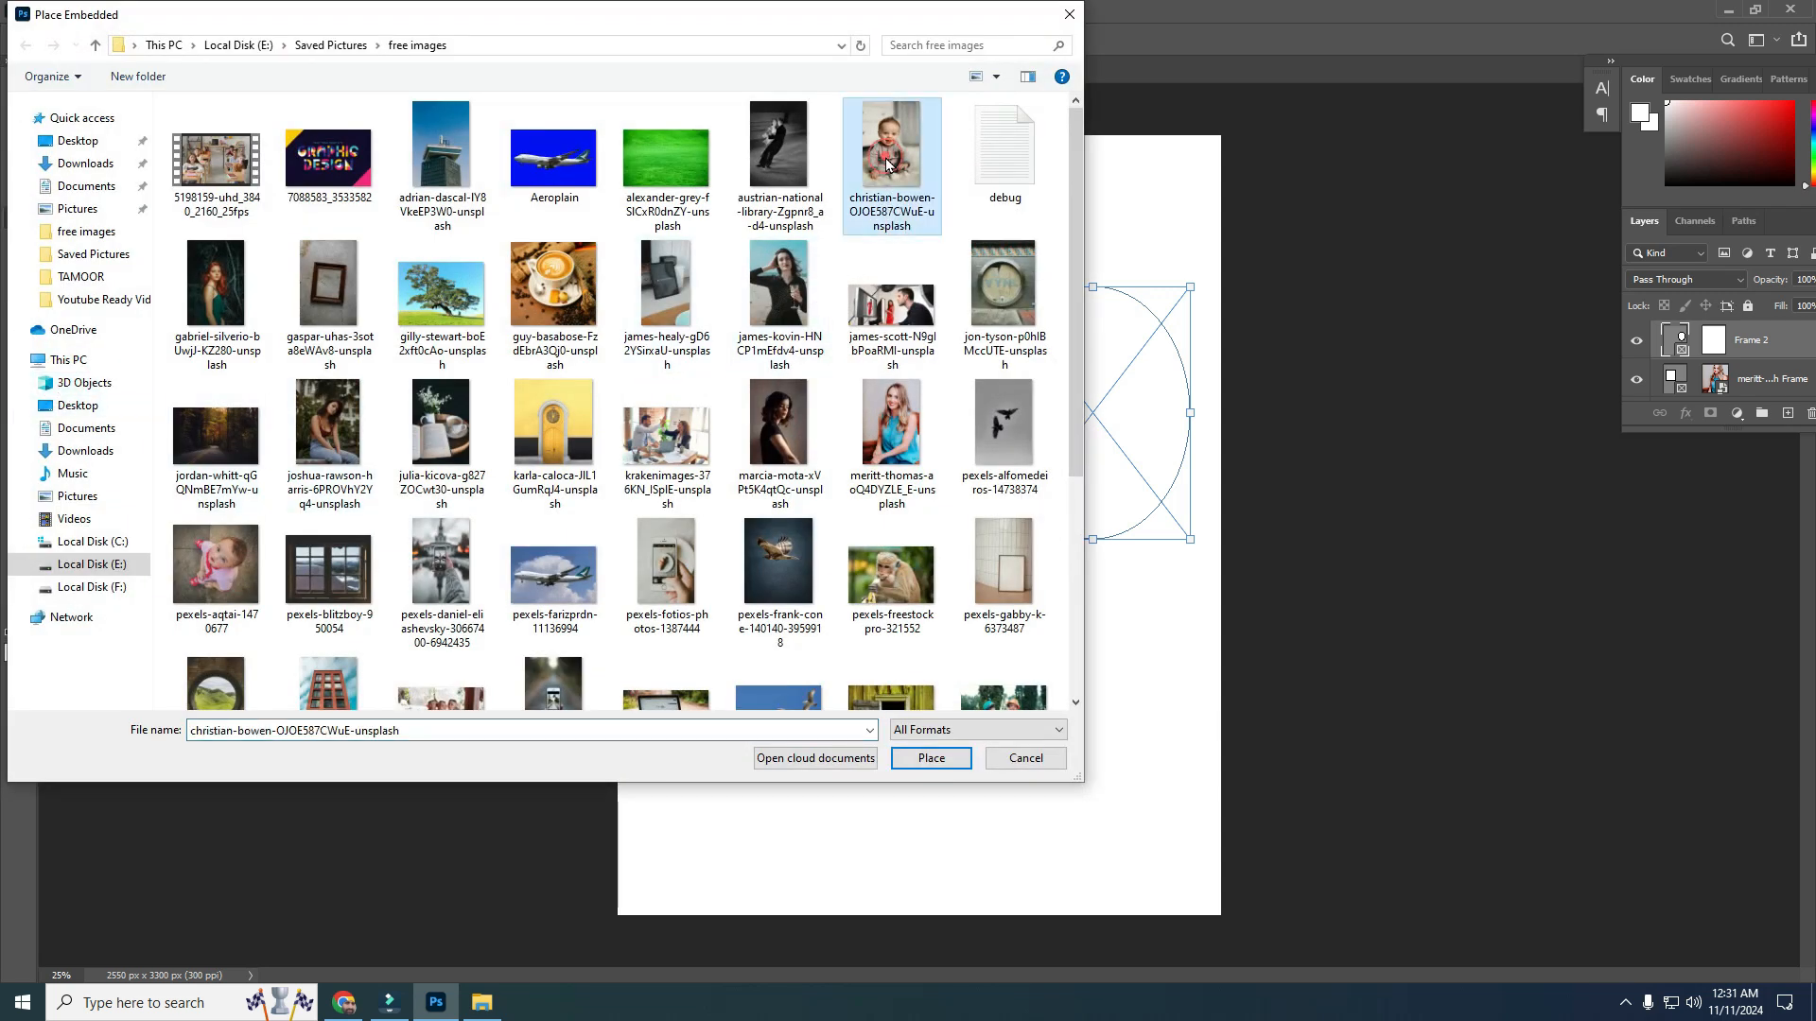
left_click(927, 762)
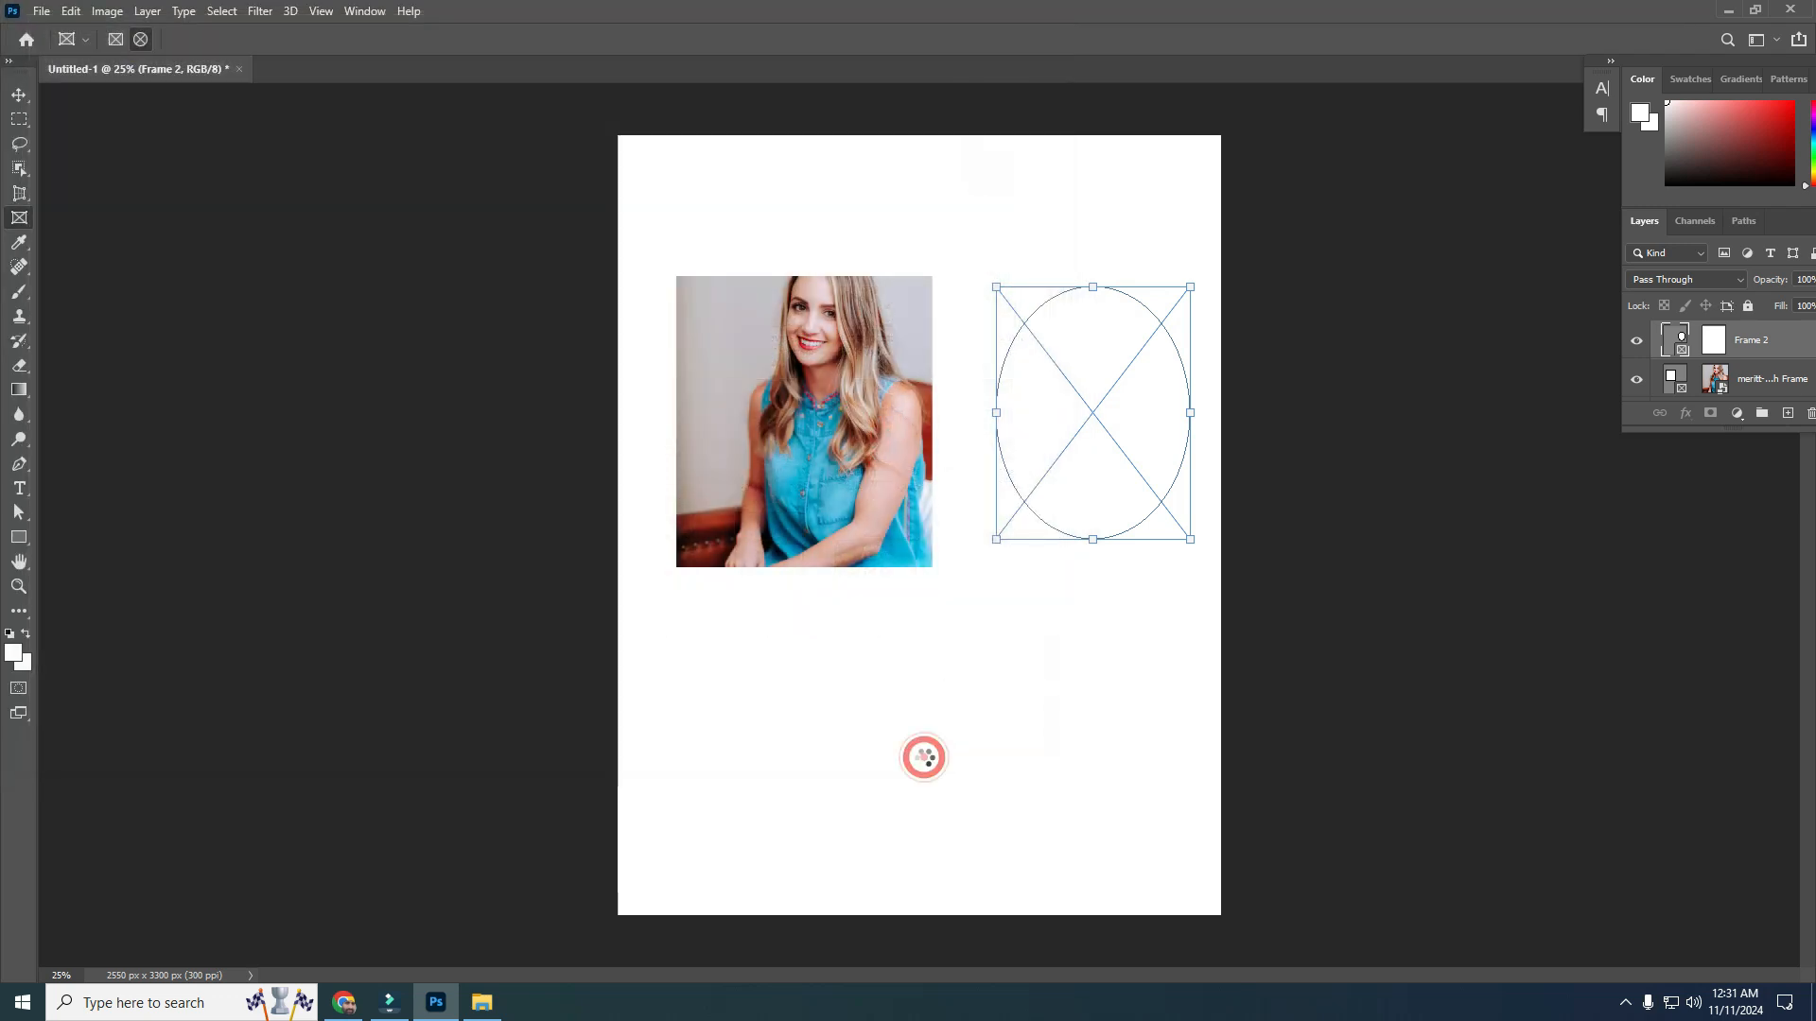
key("v")
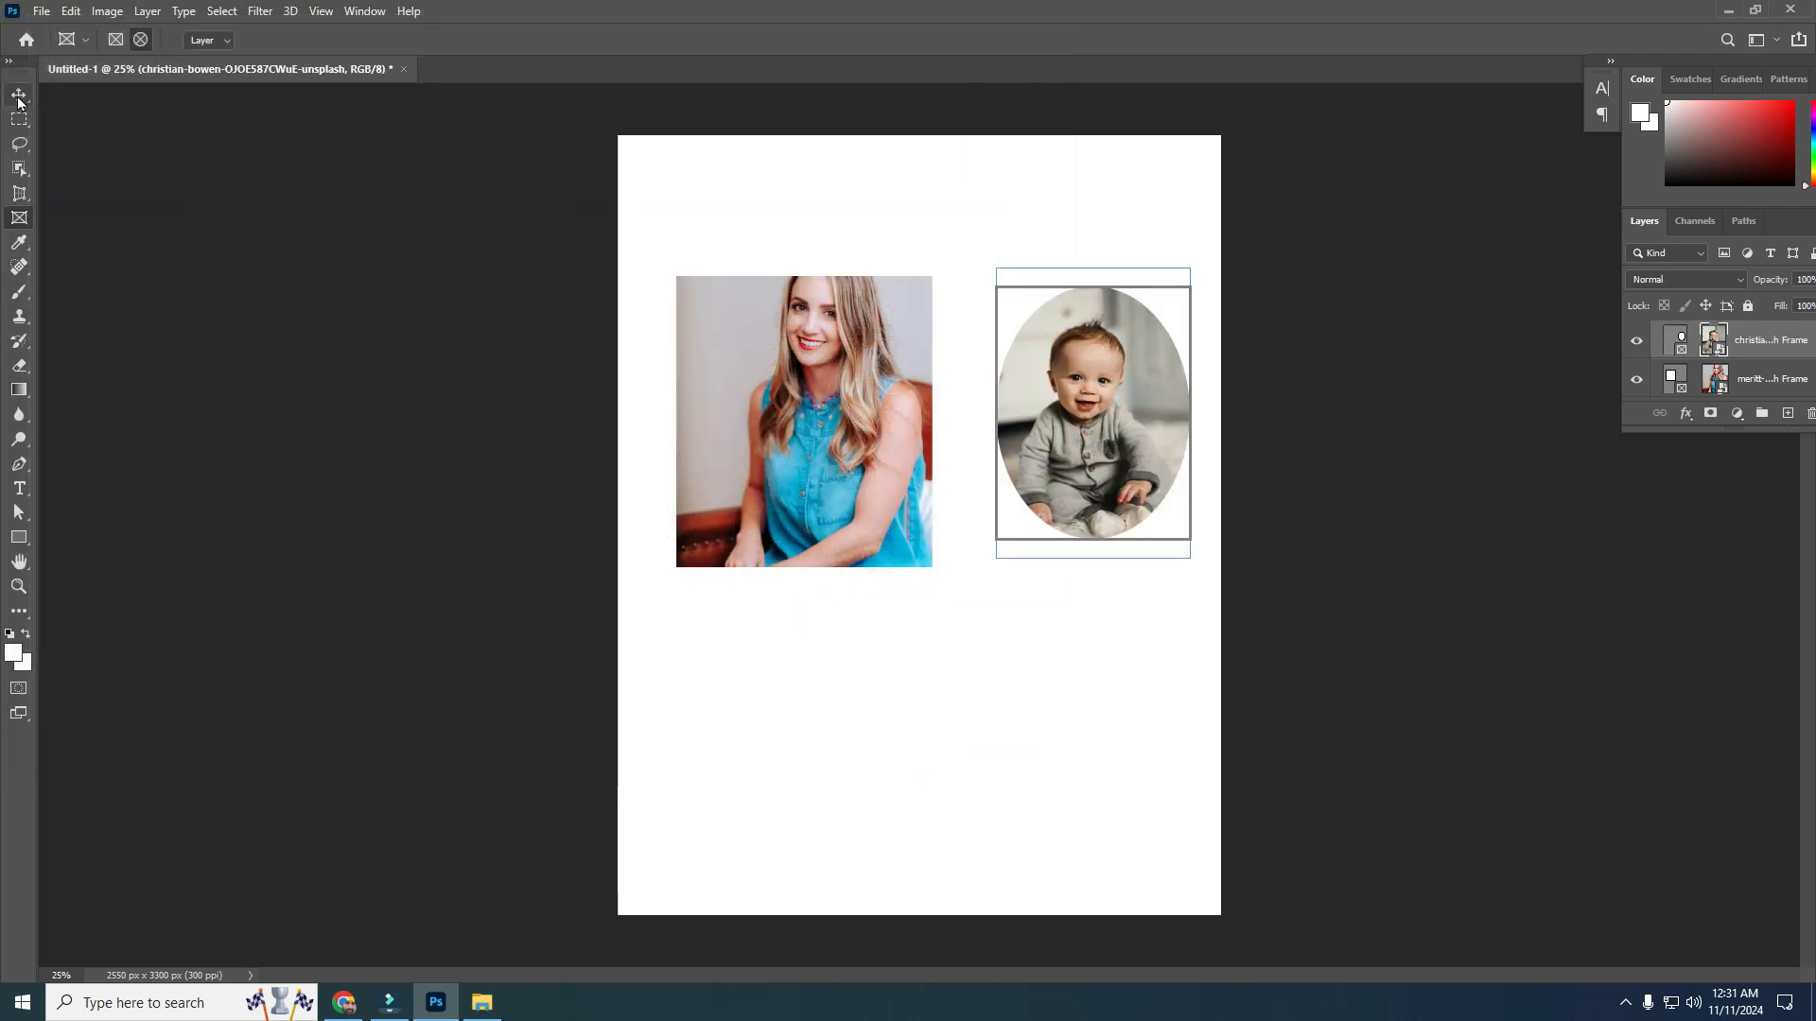
Enlarge the elliptical frame slightly toward the upper left
left_click(849, 716)
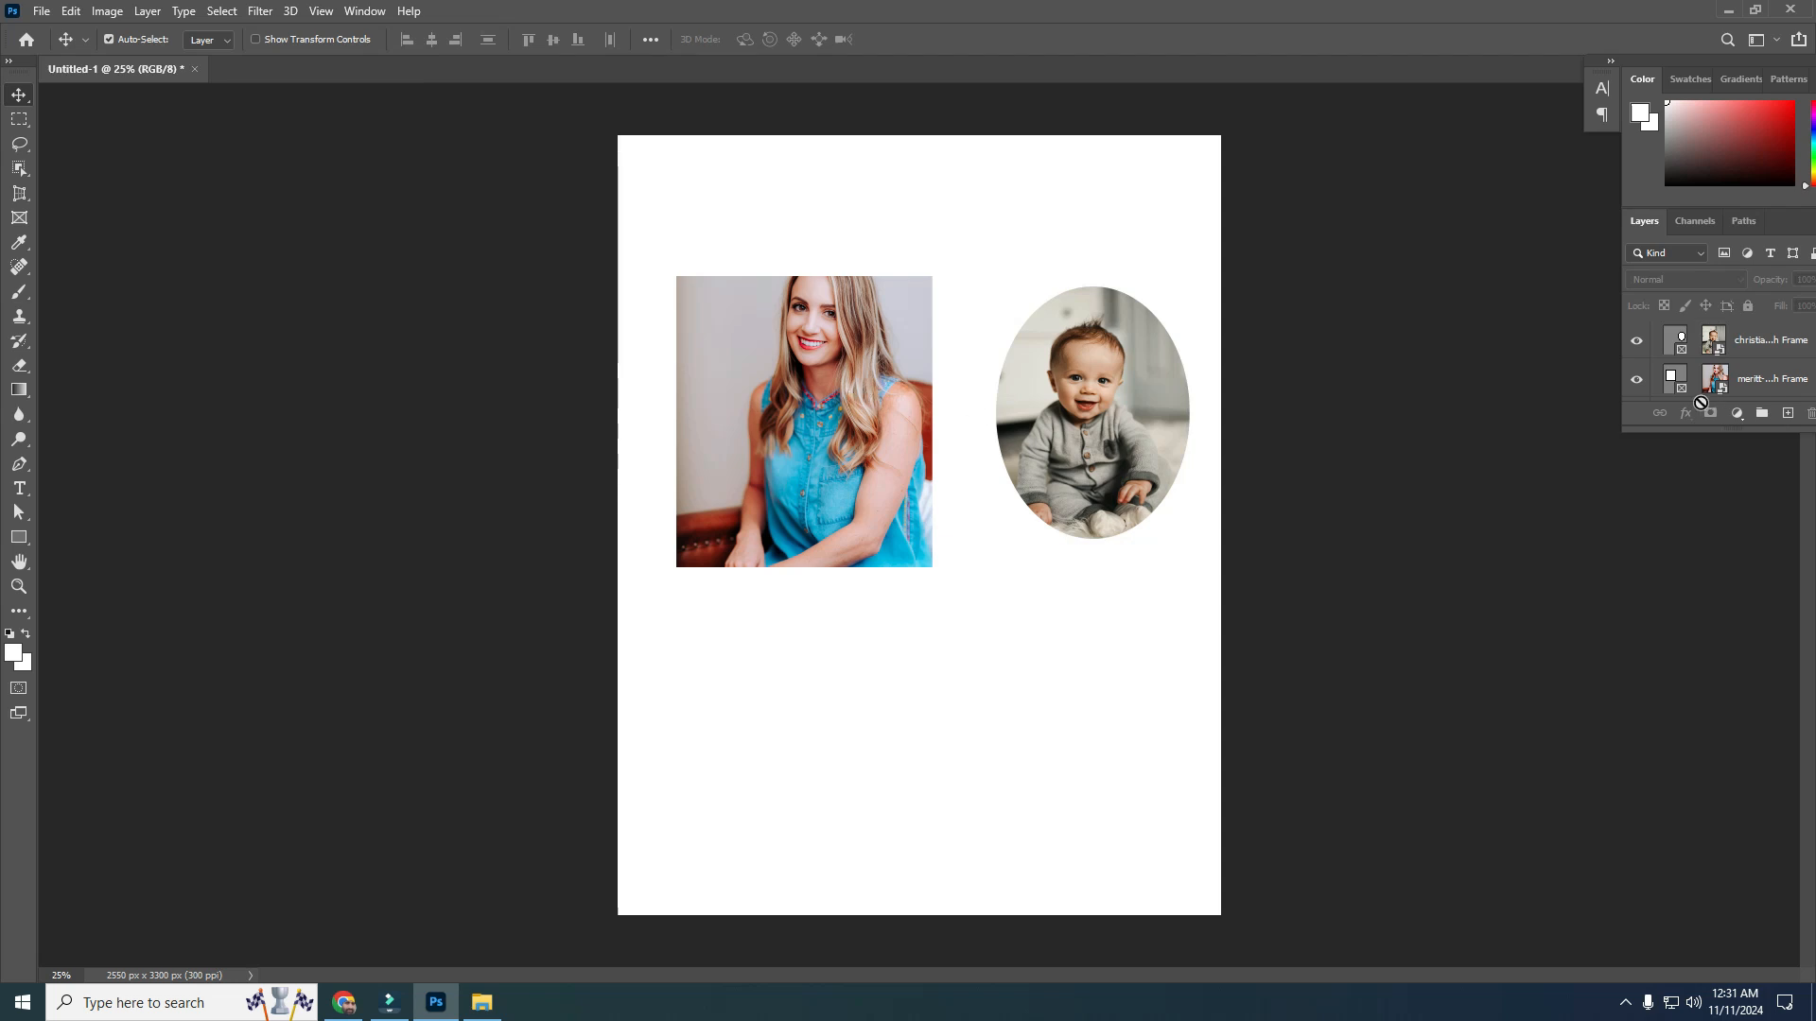
left_click(1669, 347)
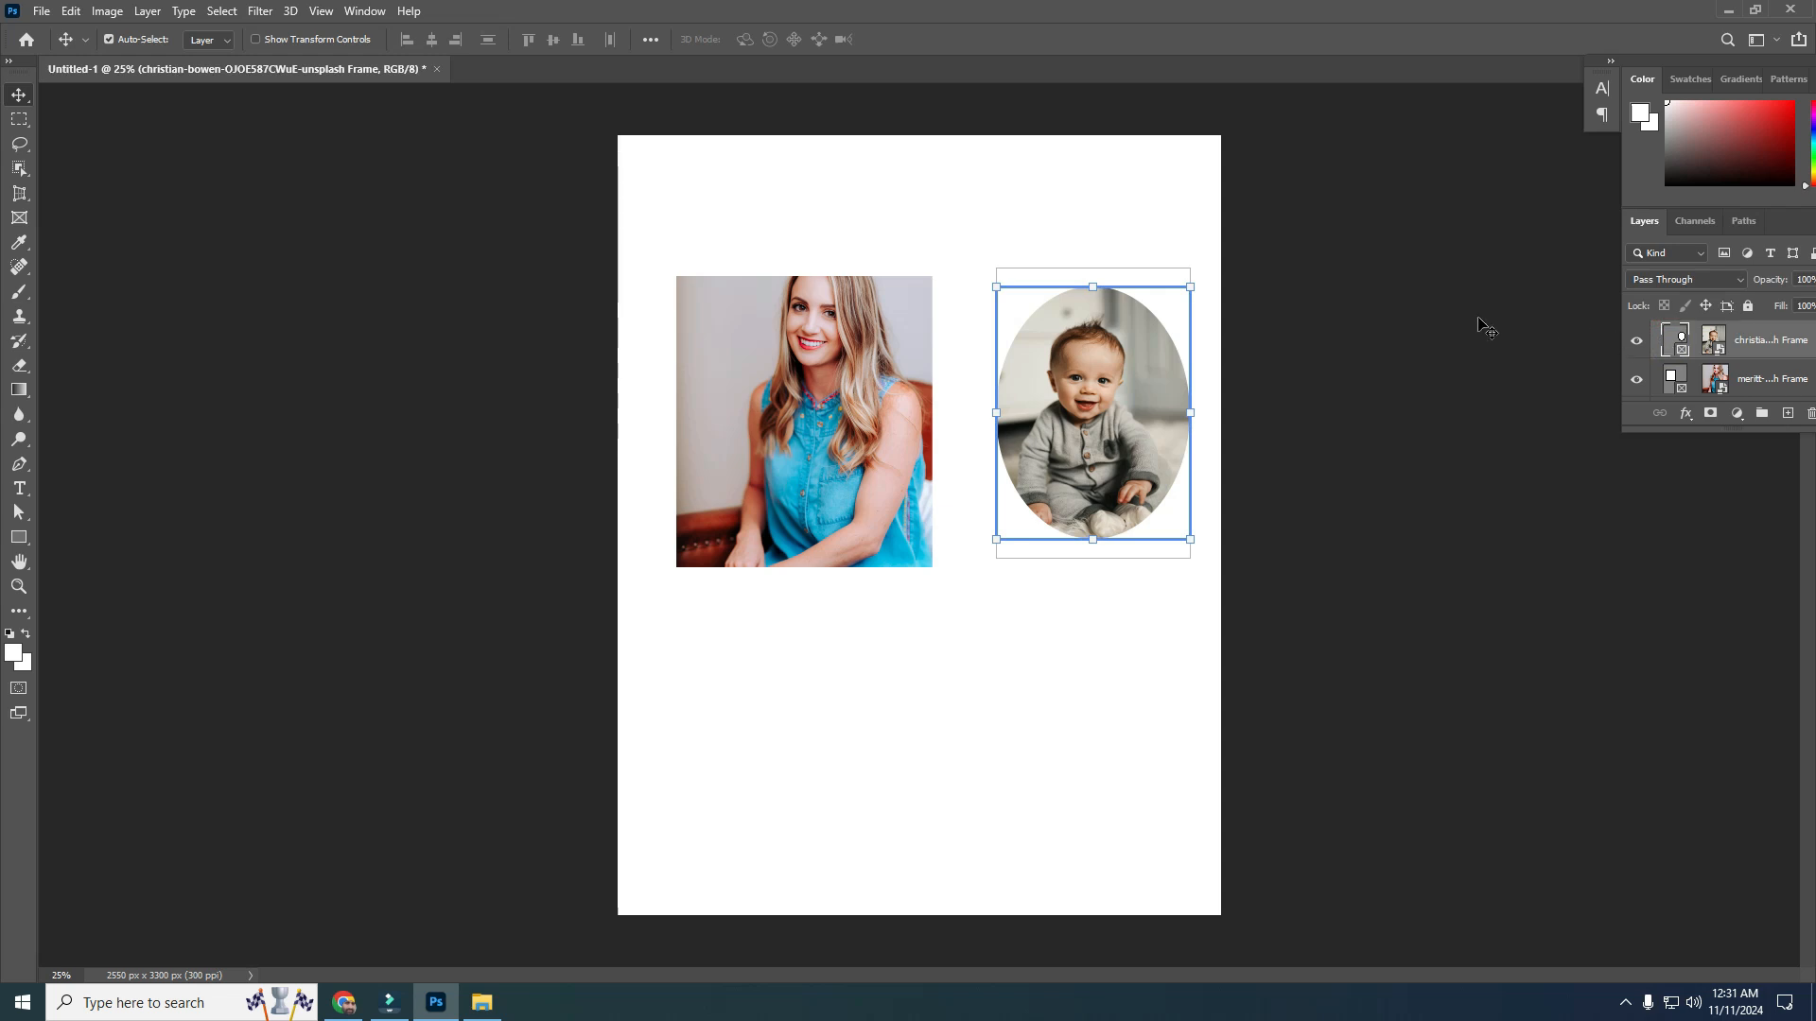
mouse_move(995, 289)
left_mouse_down()
mouse_move(956, 223)
mouse_move(997, 351)
mouse_move(977, 276)
left_mouse_up()
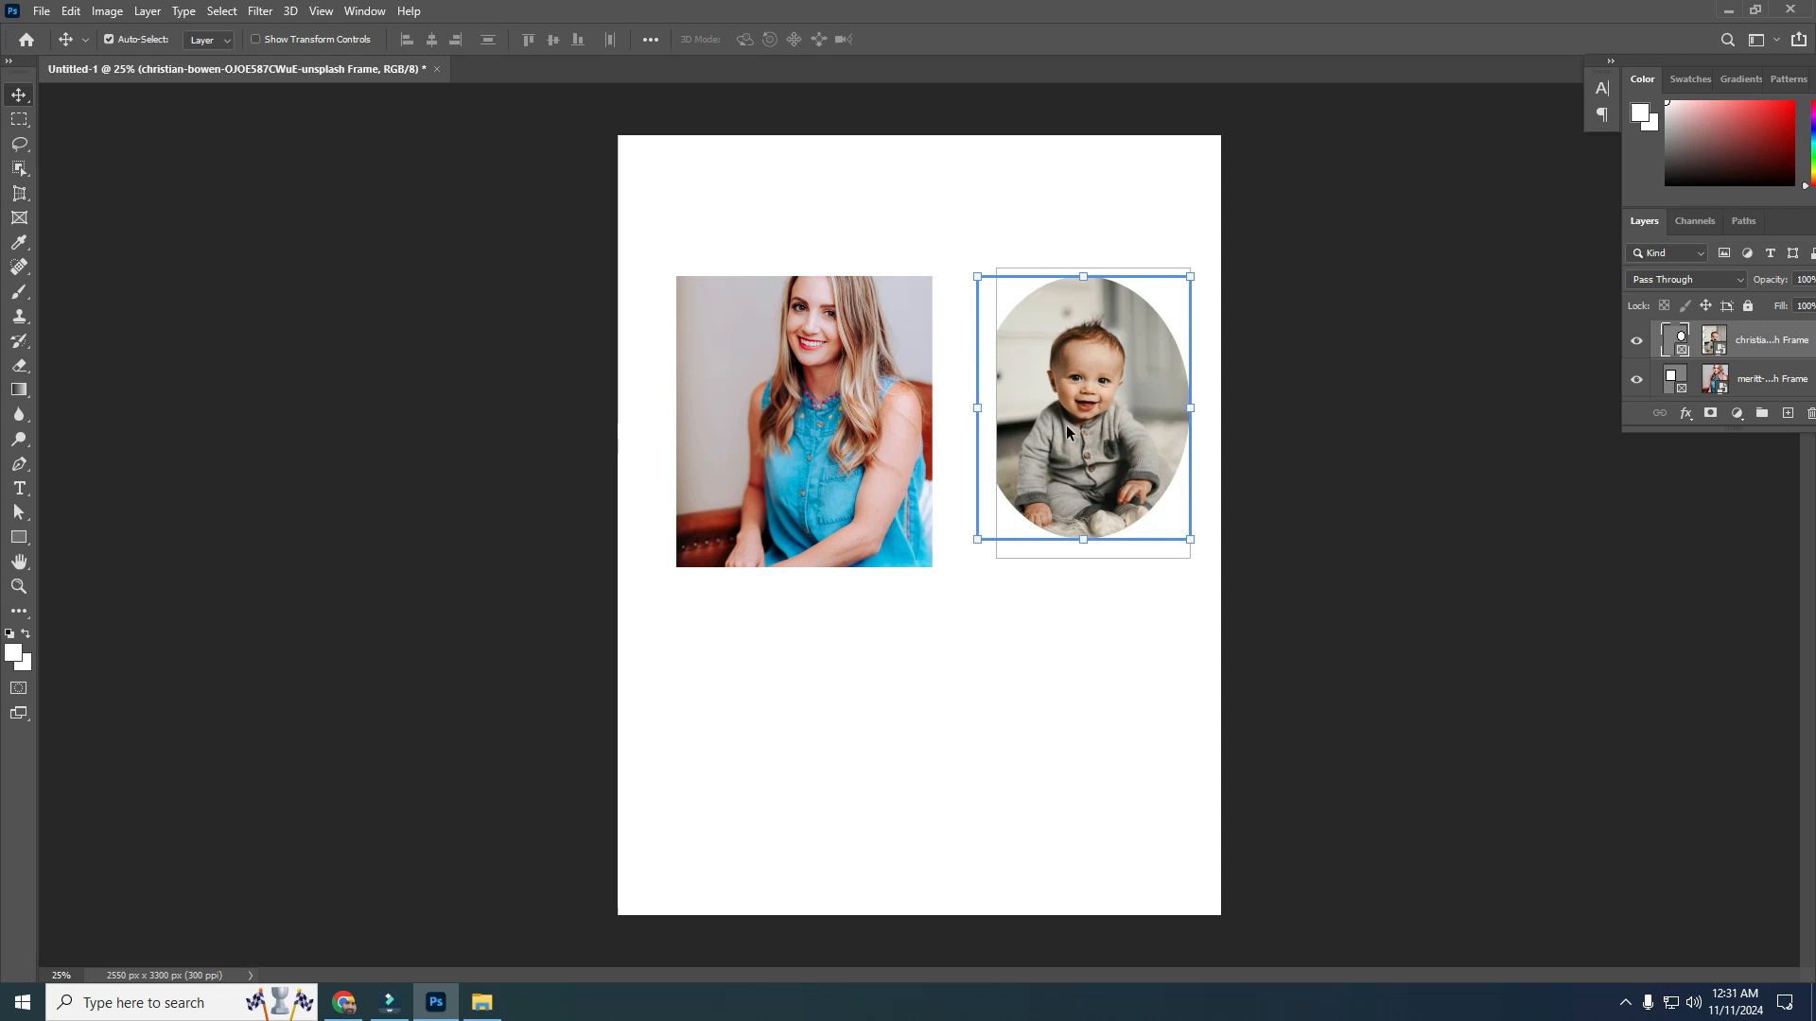
Scale the baby photo up inside the elliptical frame with Free Transform
left_click(1715, 349)
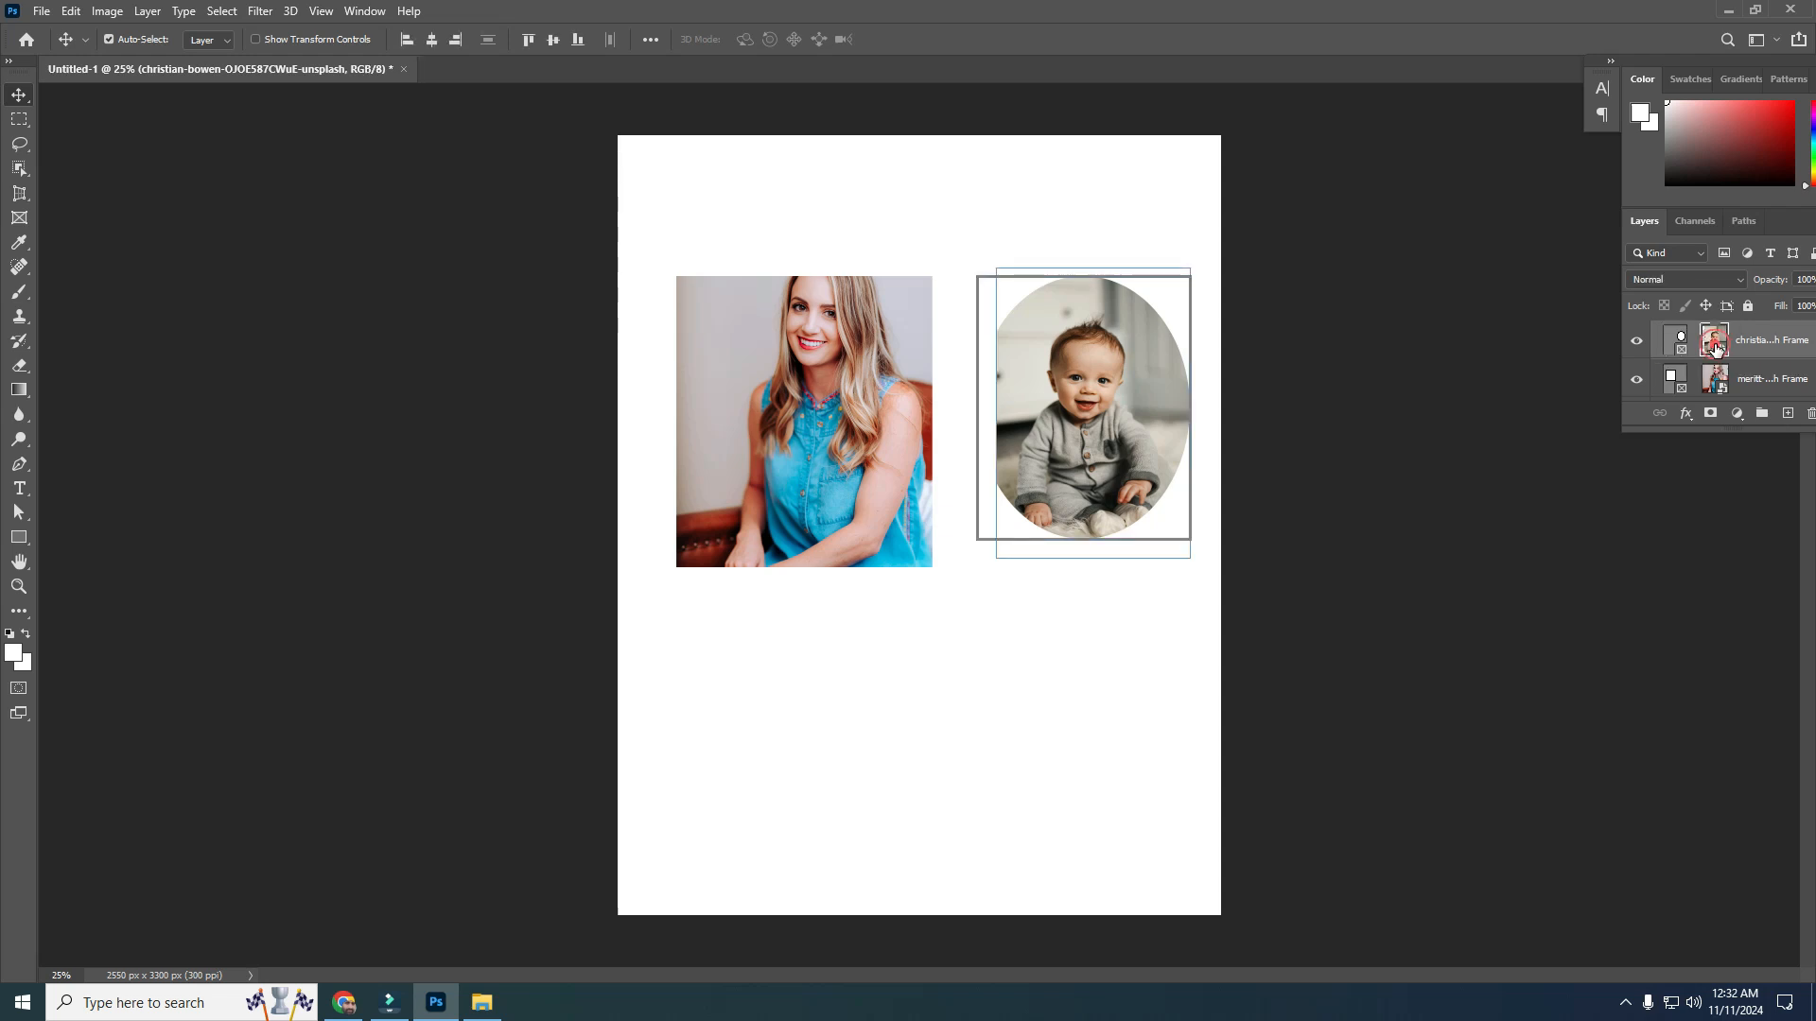
left_click_drag(1715, 349, 1719, 356)
key("ctrl+t")
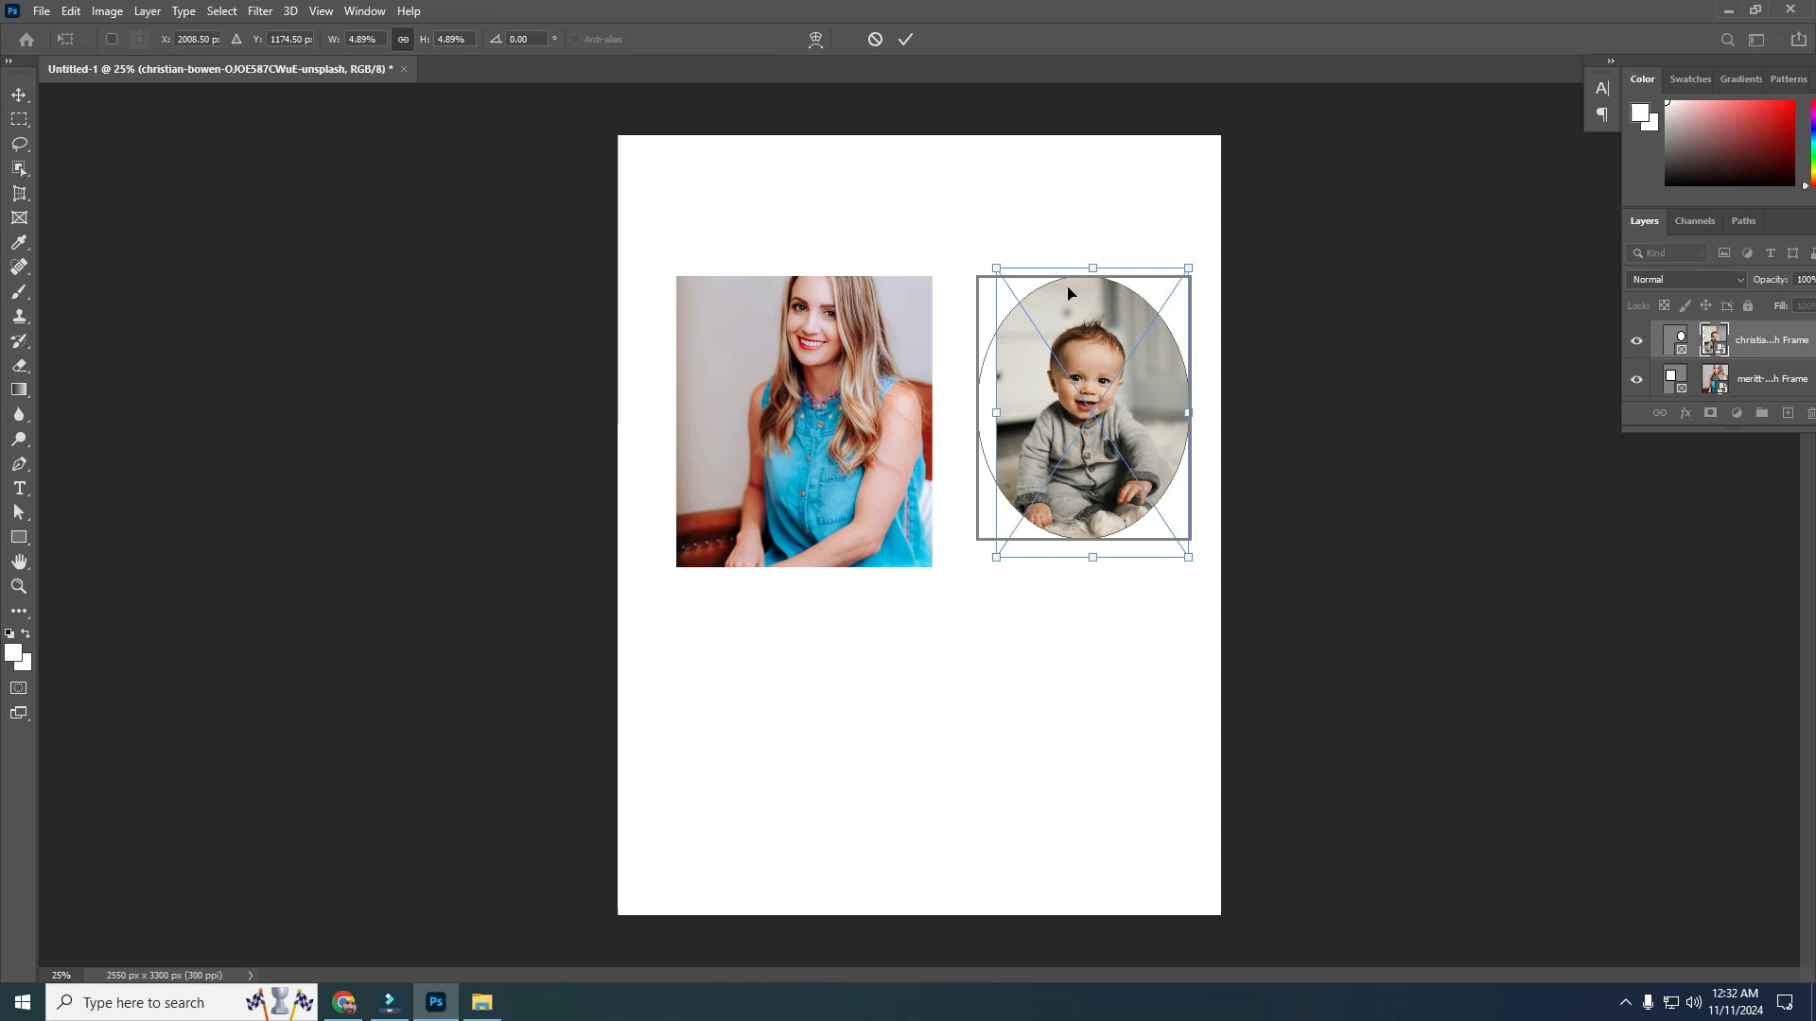
left_click_drag(997, 269, 937, 281)
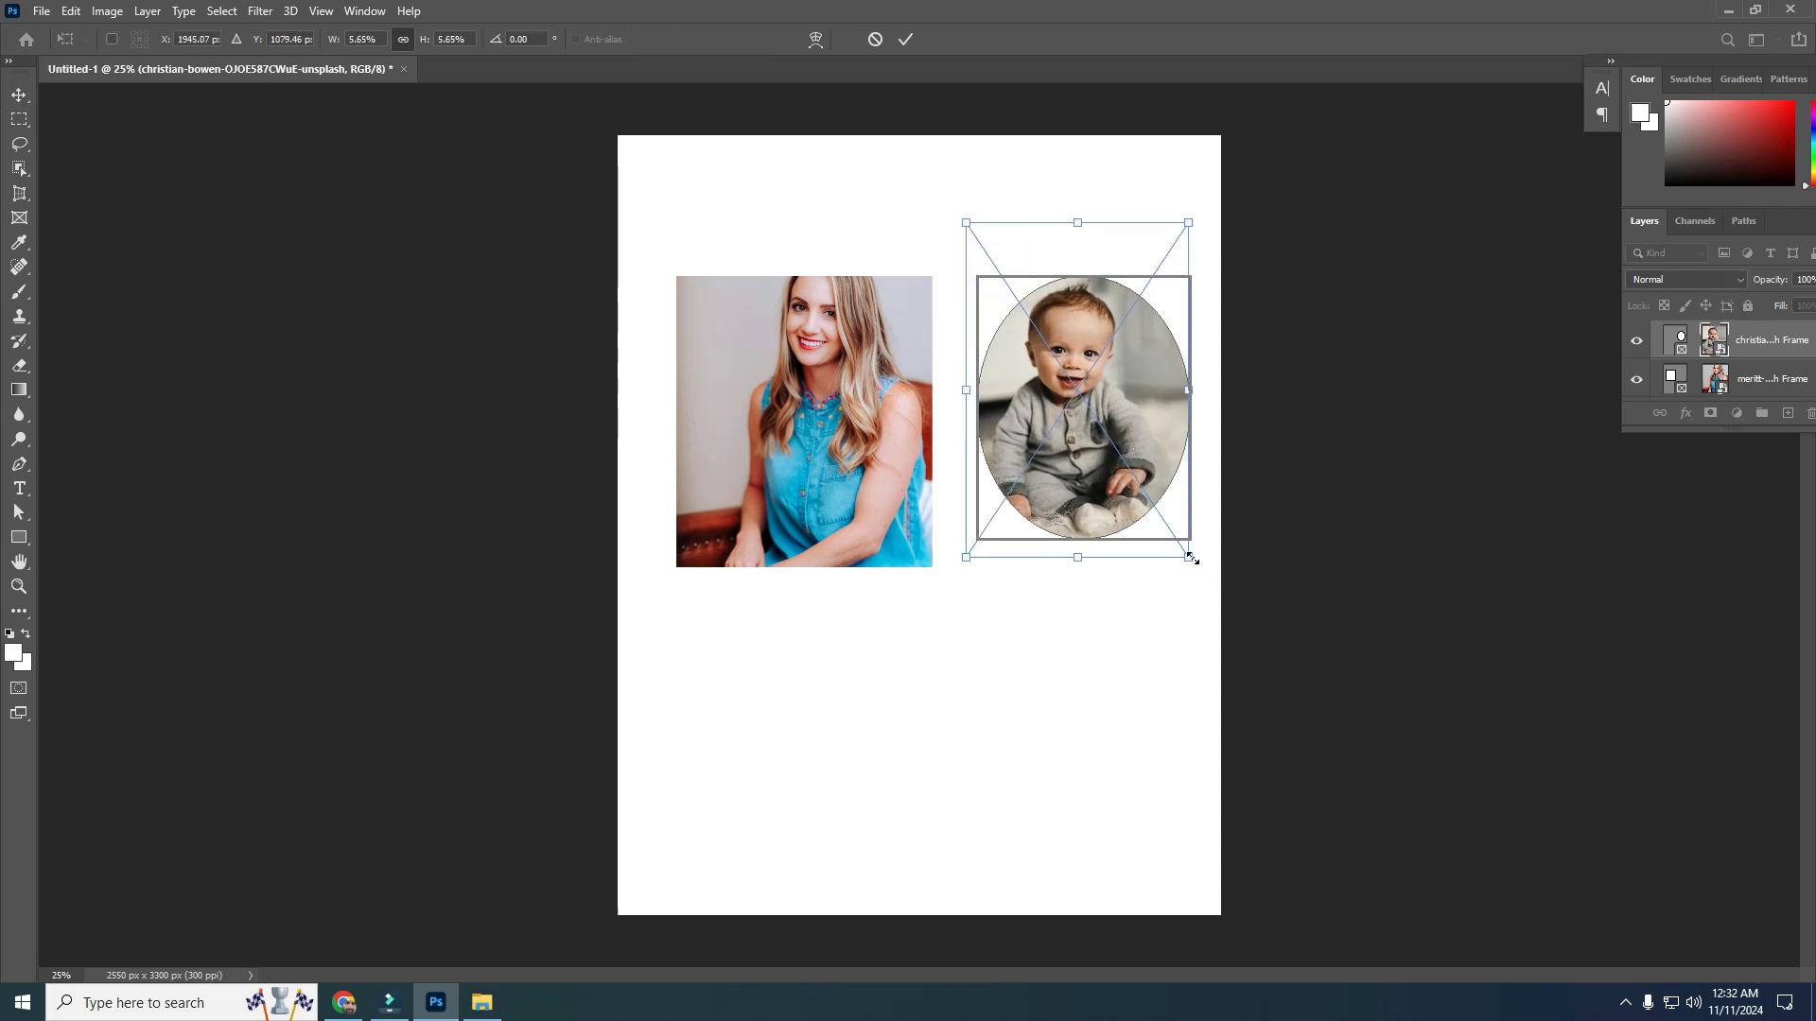
left_click_drag(1192, 559, 1193, 588)
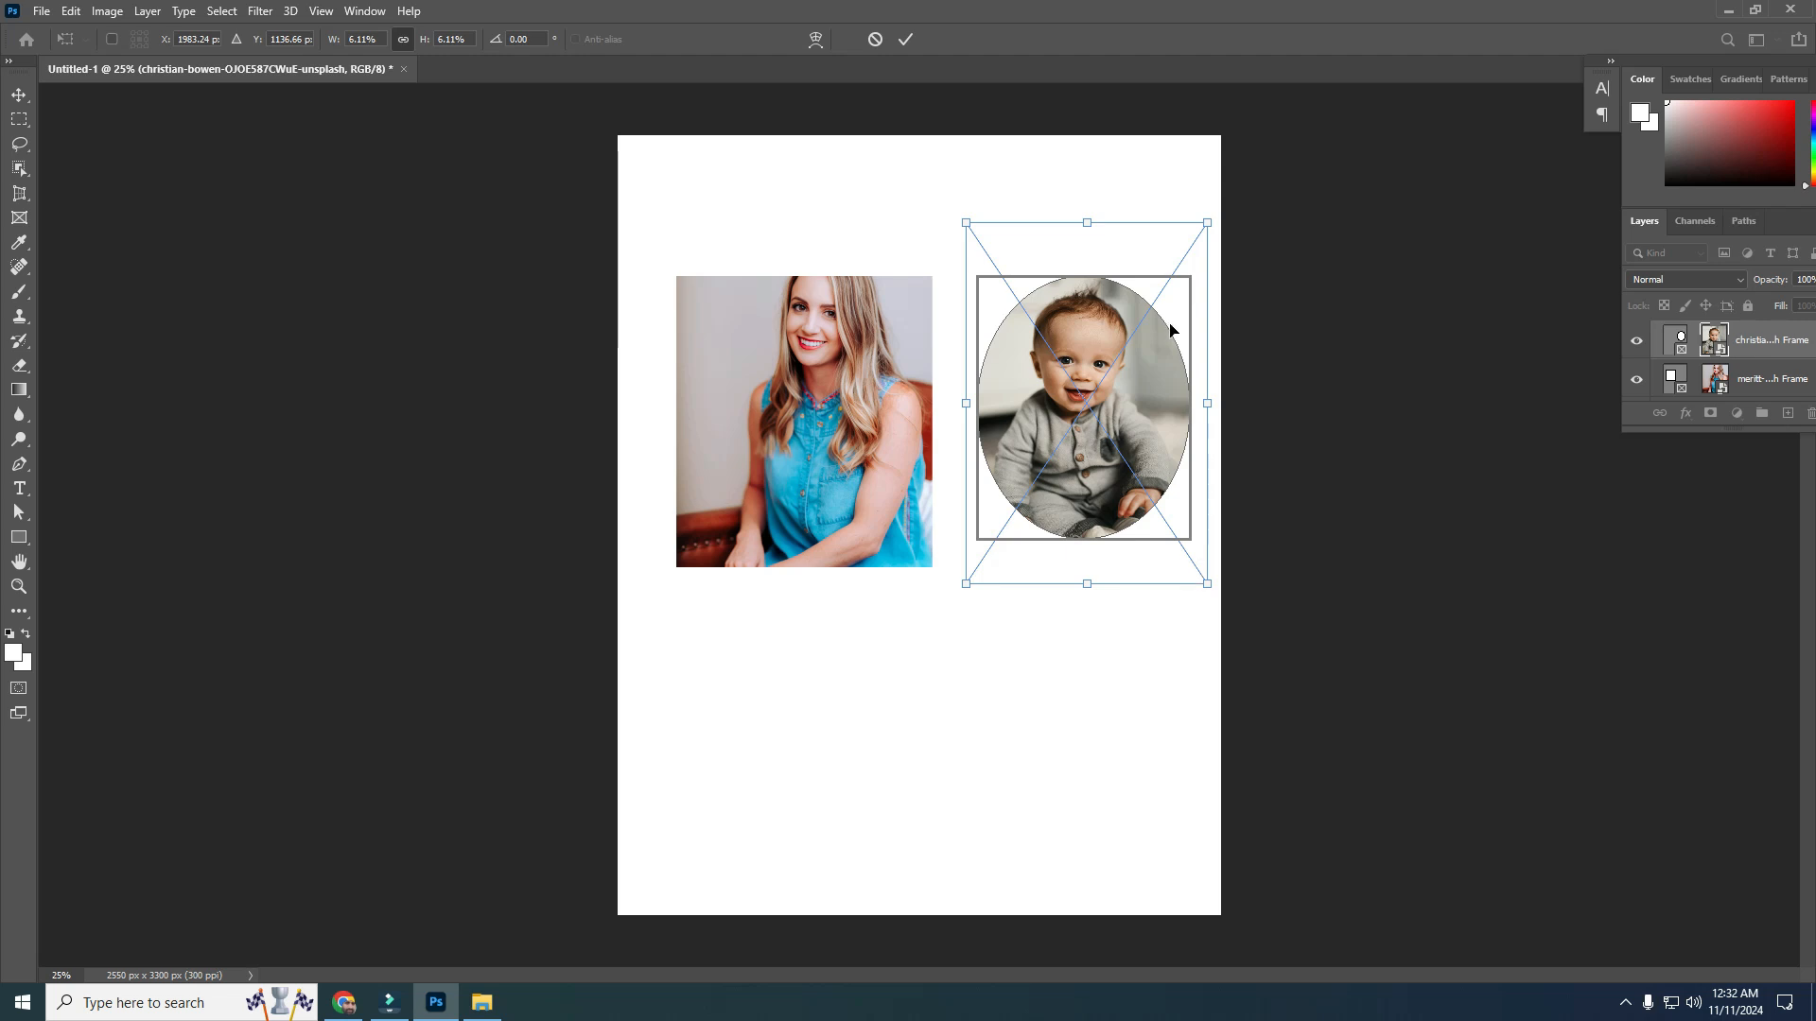
key("Return")
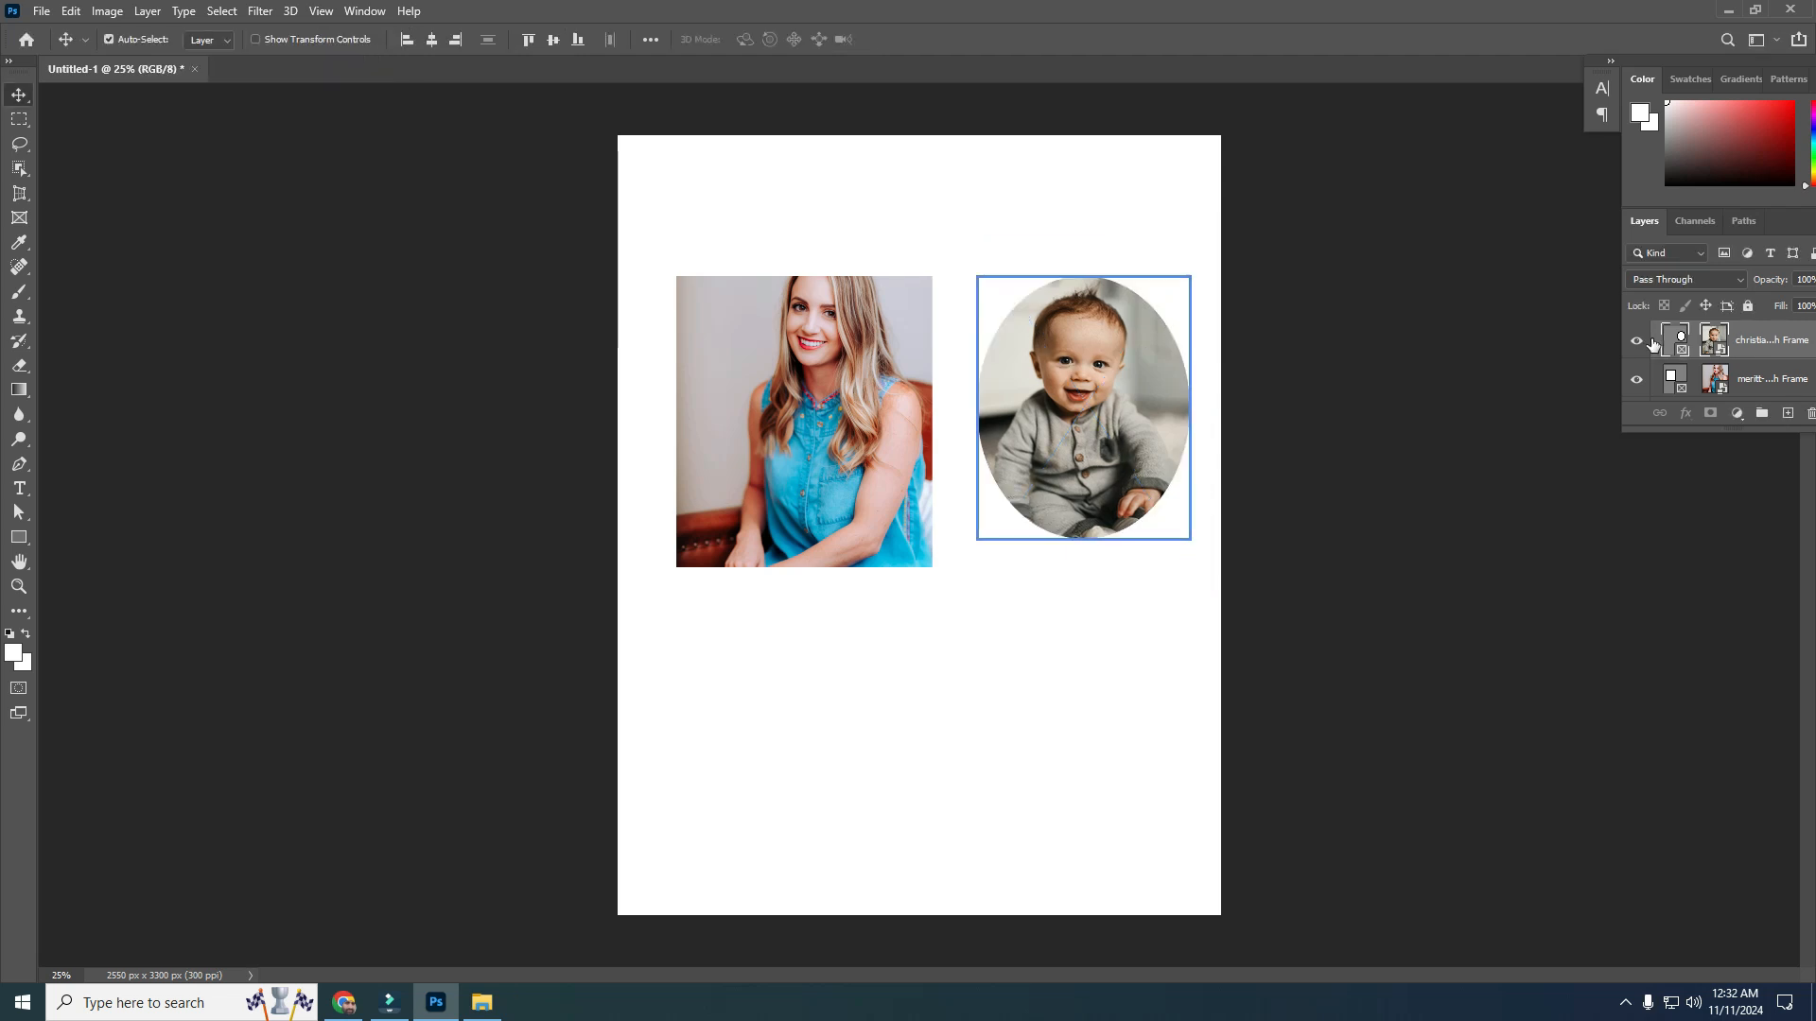
Delete the elliptical frame layer, then undo the deletion
right_click(1754, 346)
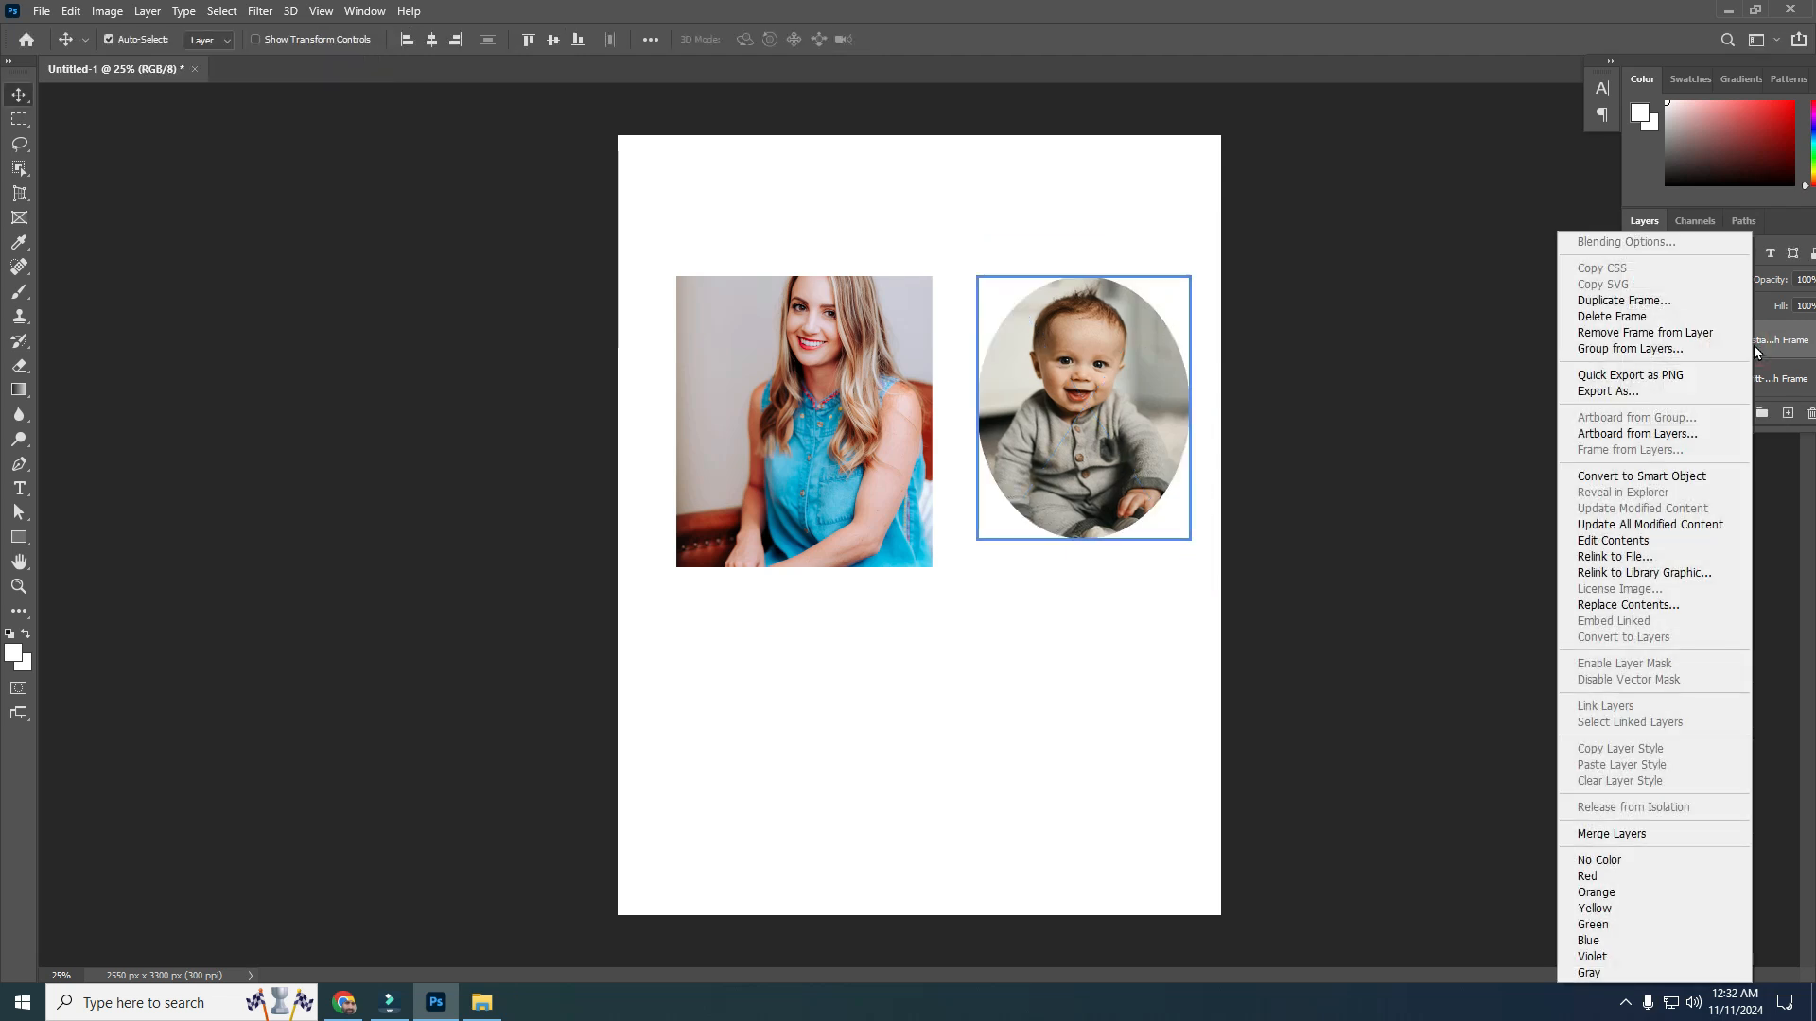
left_click(1639, 318)
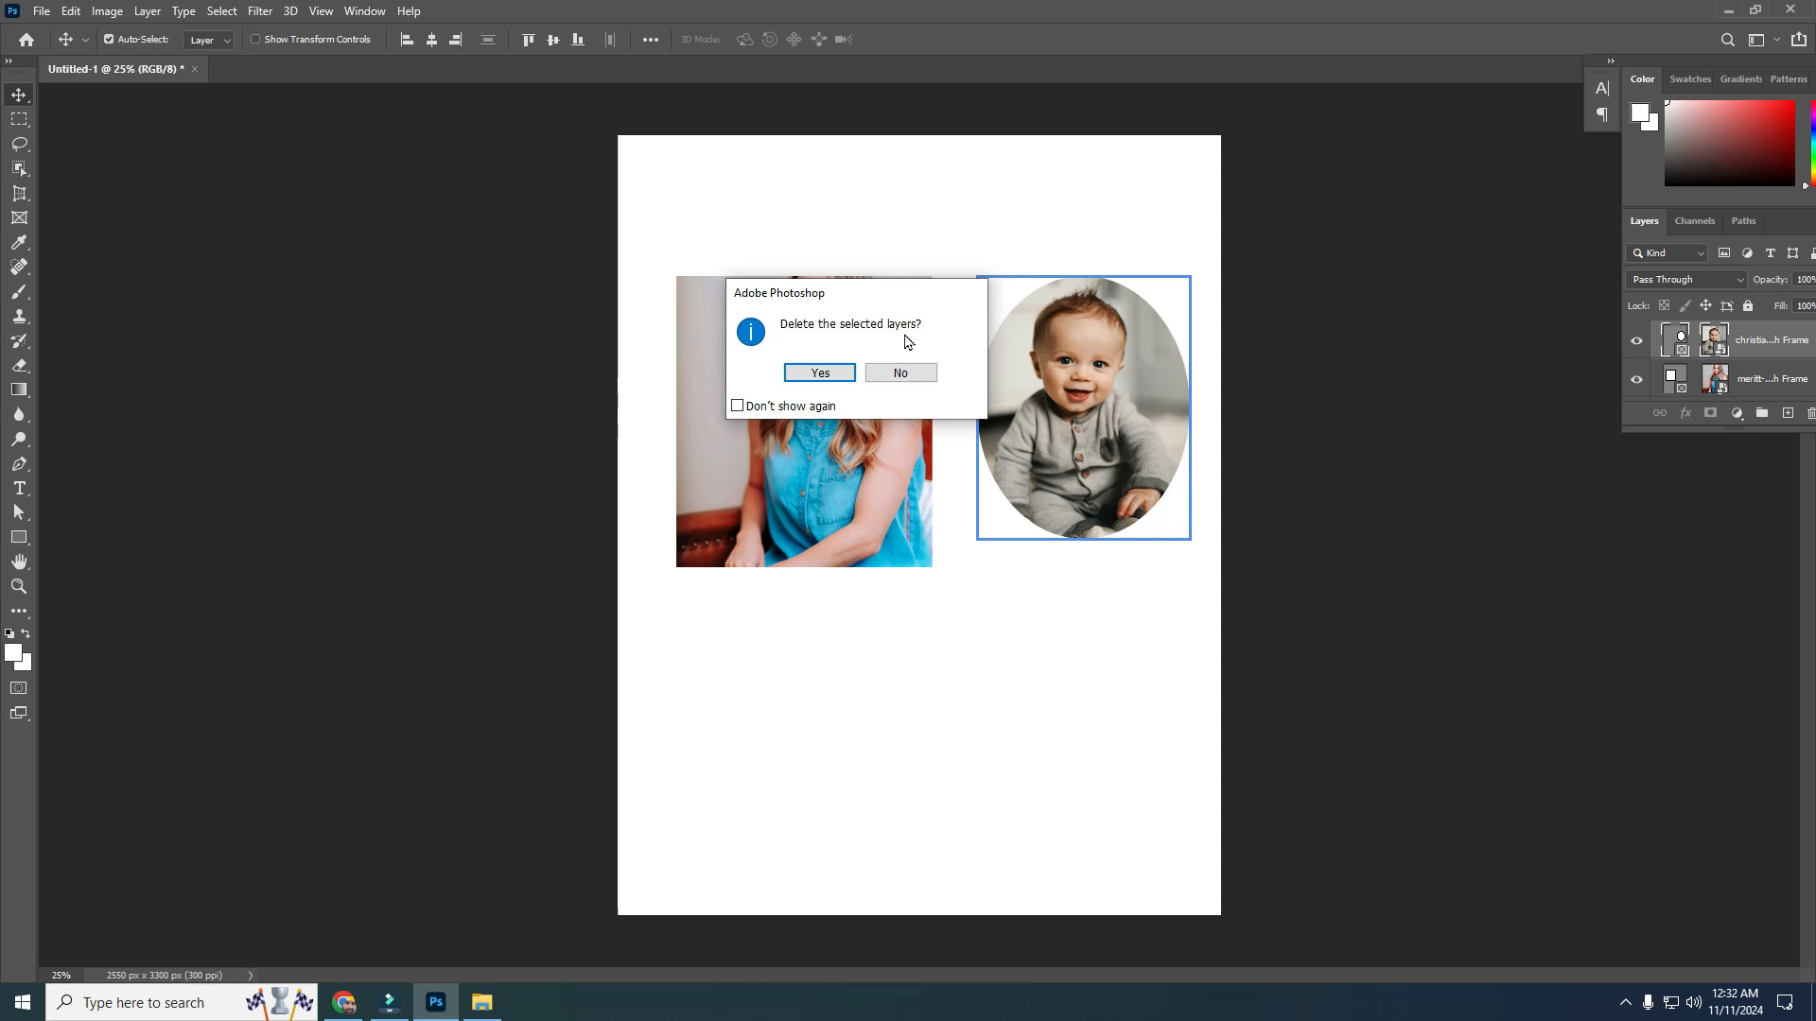
left_click(830, 376)
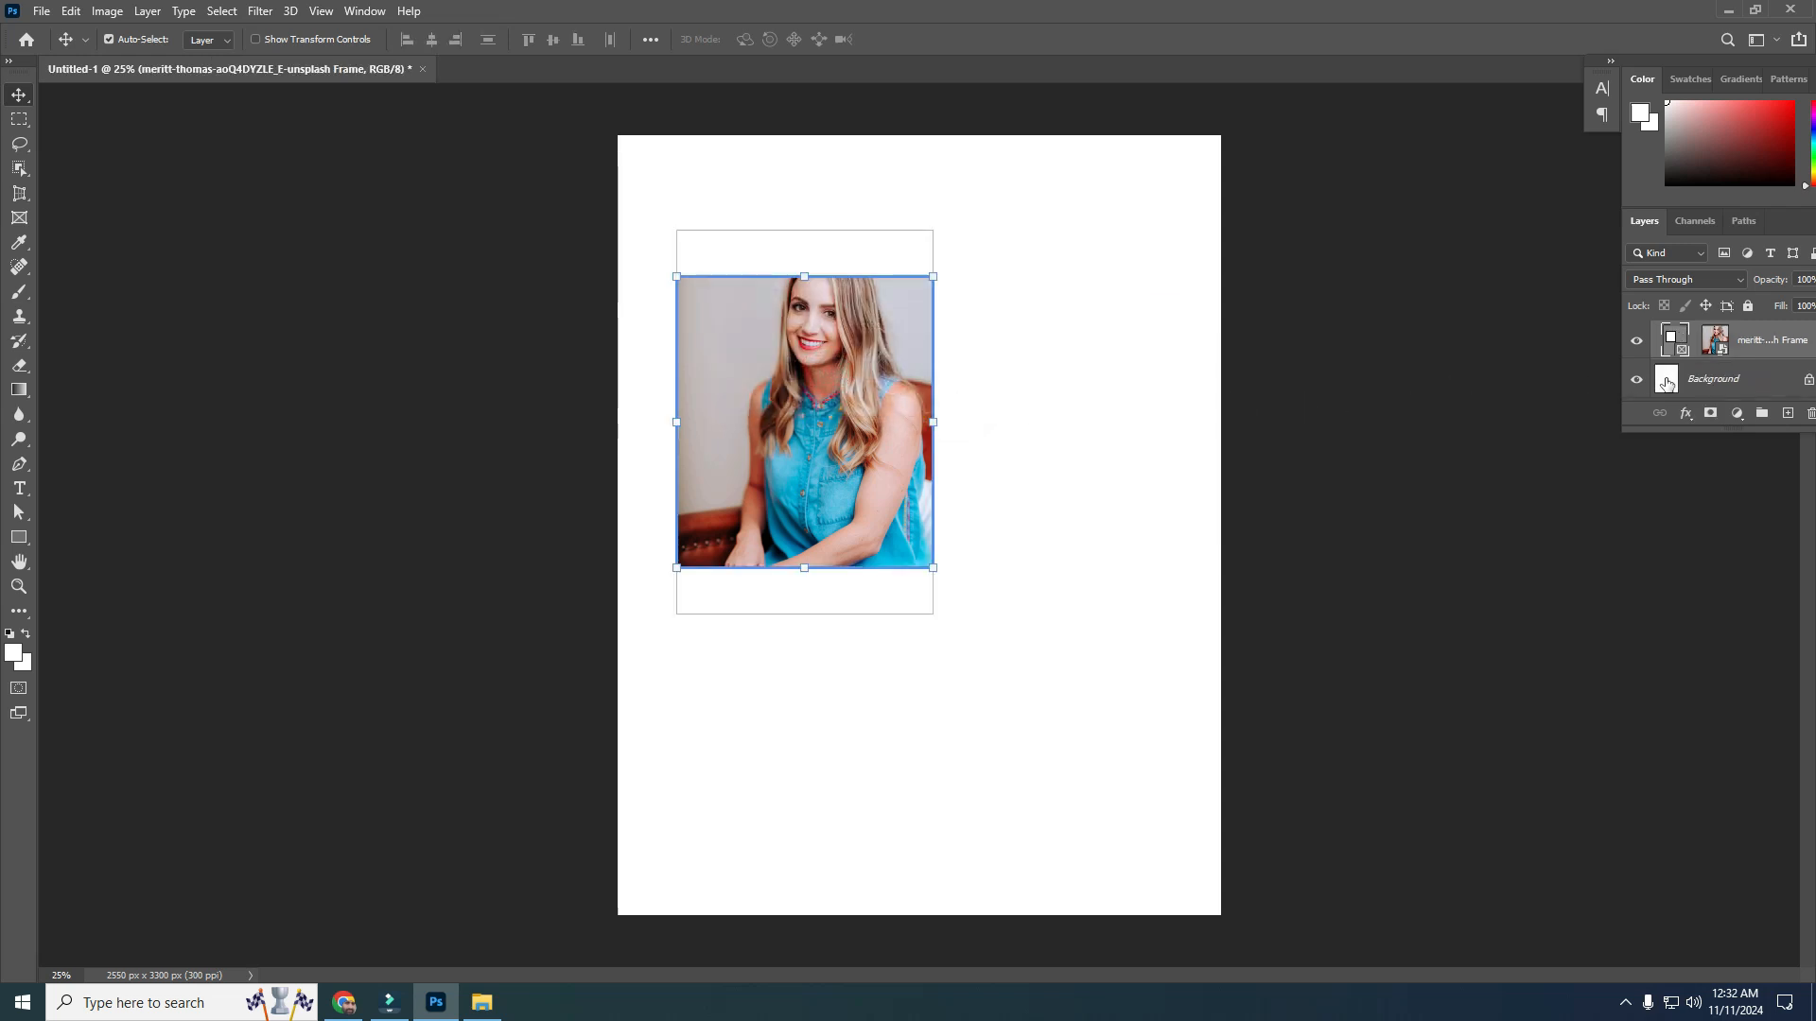
key("ctrl+z")
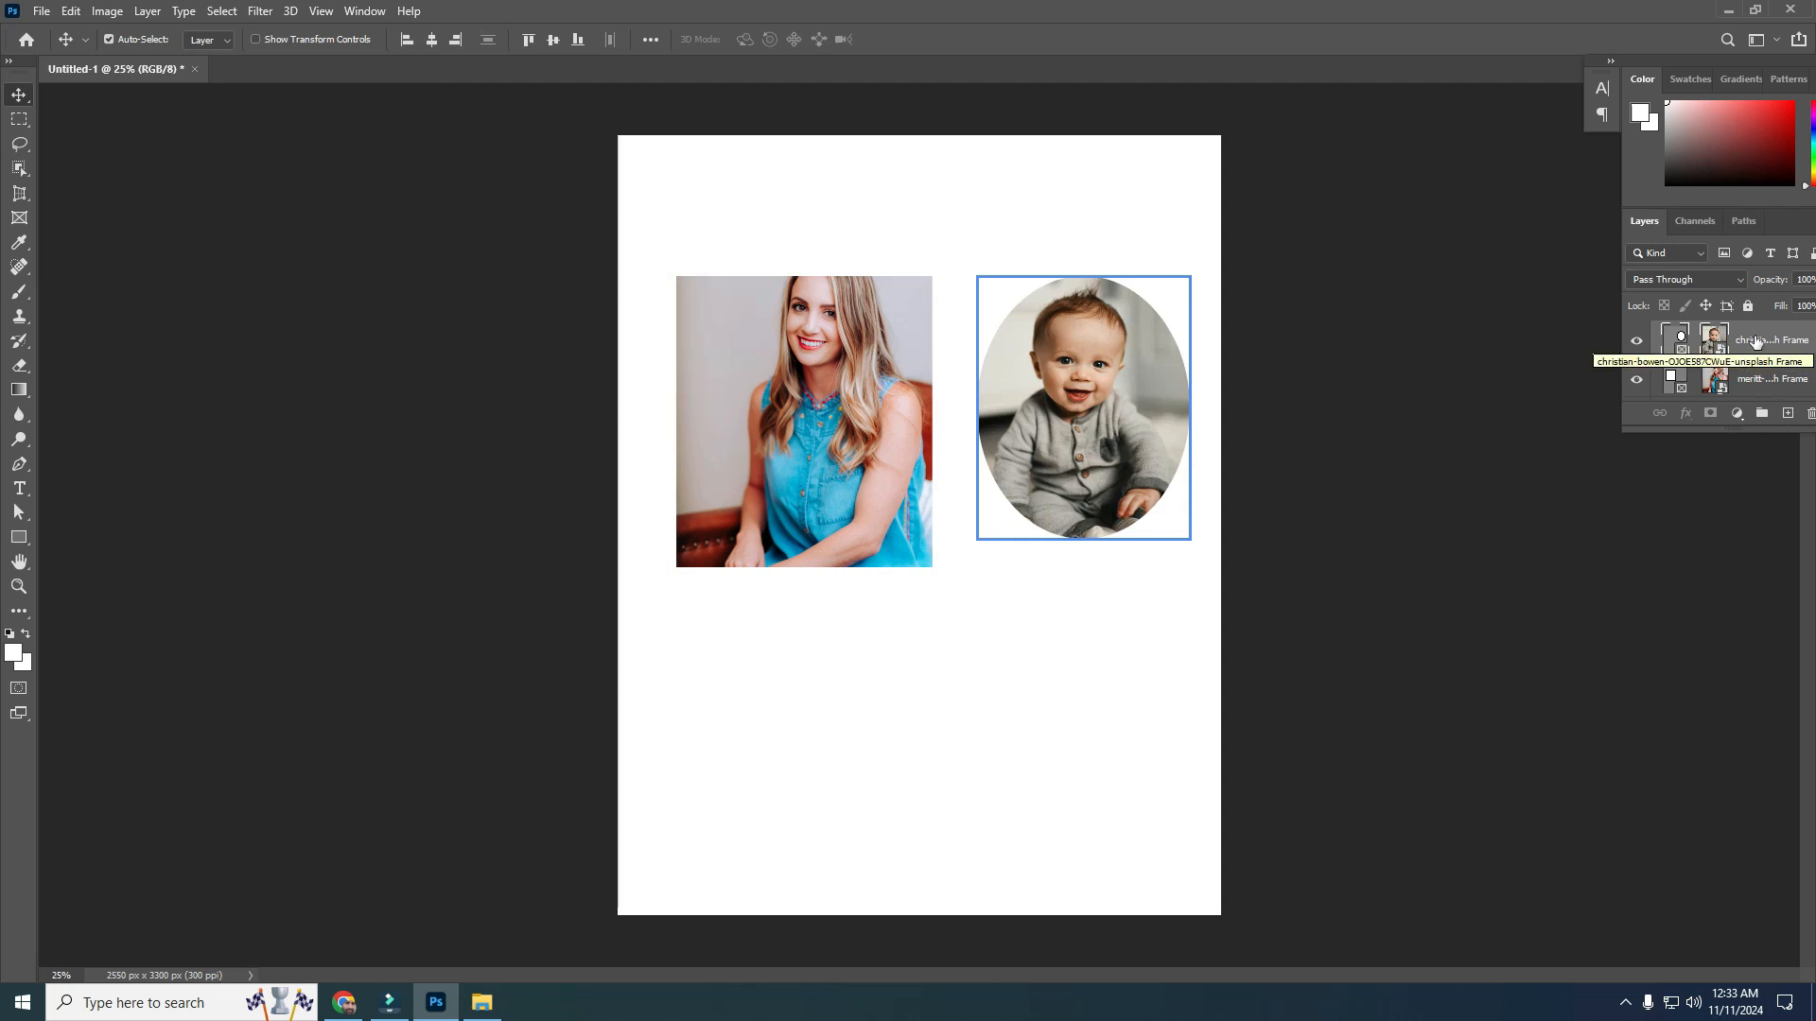
Remove the frame from the baby photo layer, then undo the removal
right_click(1756, 340)
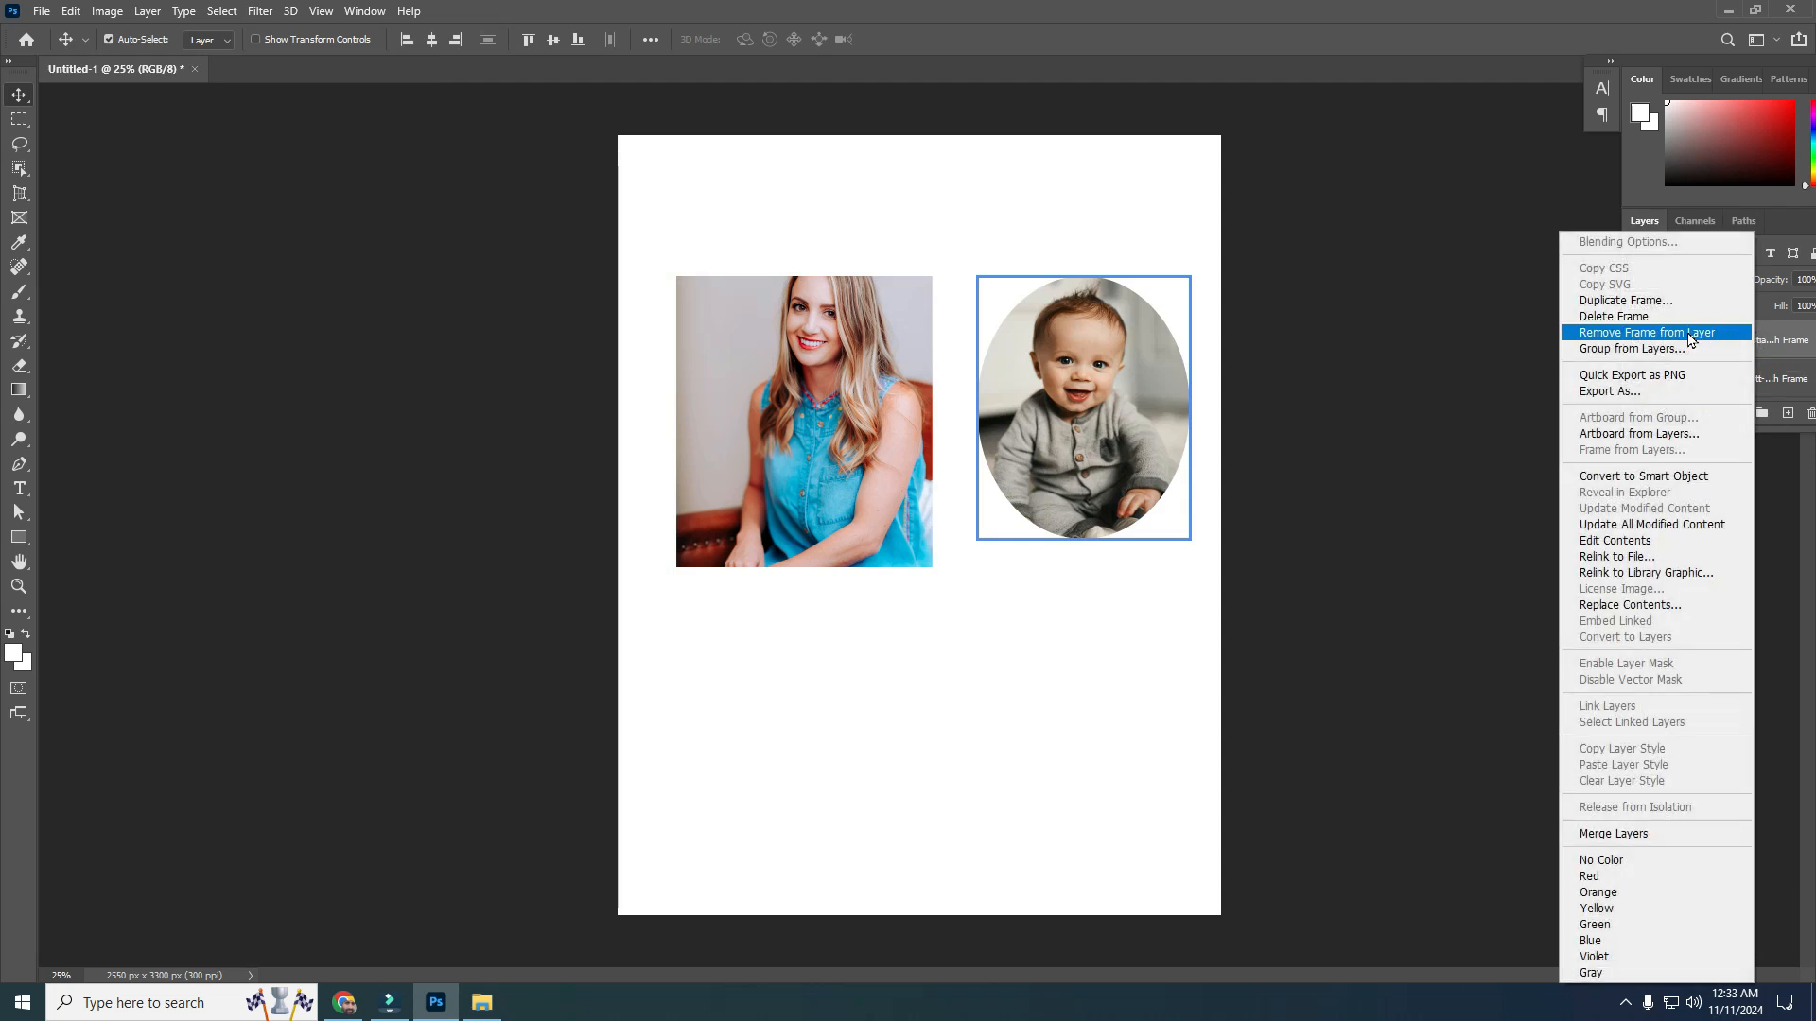
left_click(1656, 333)
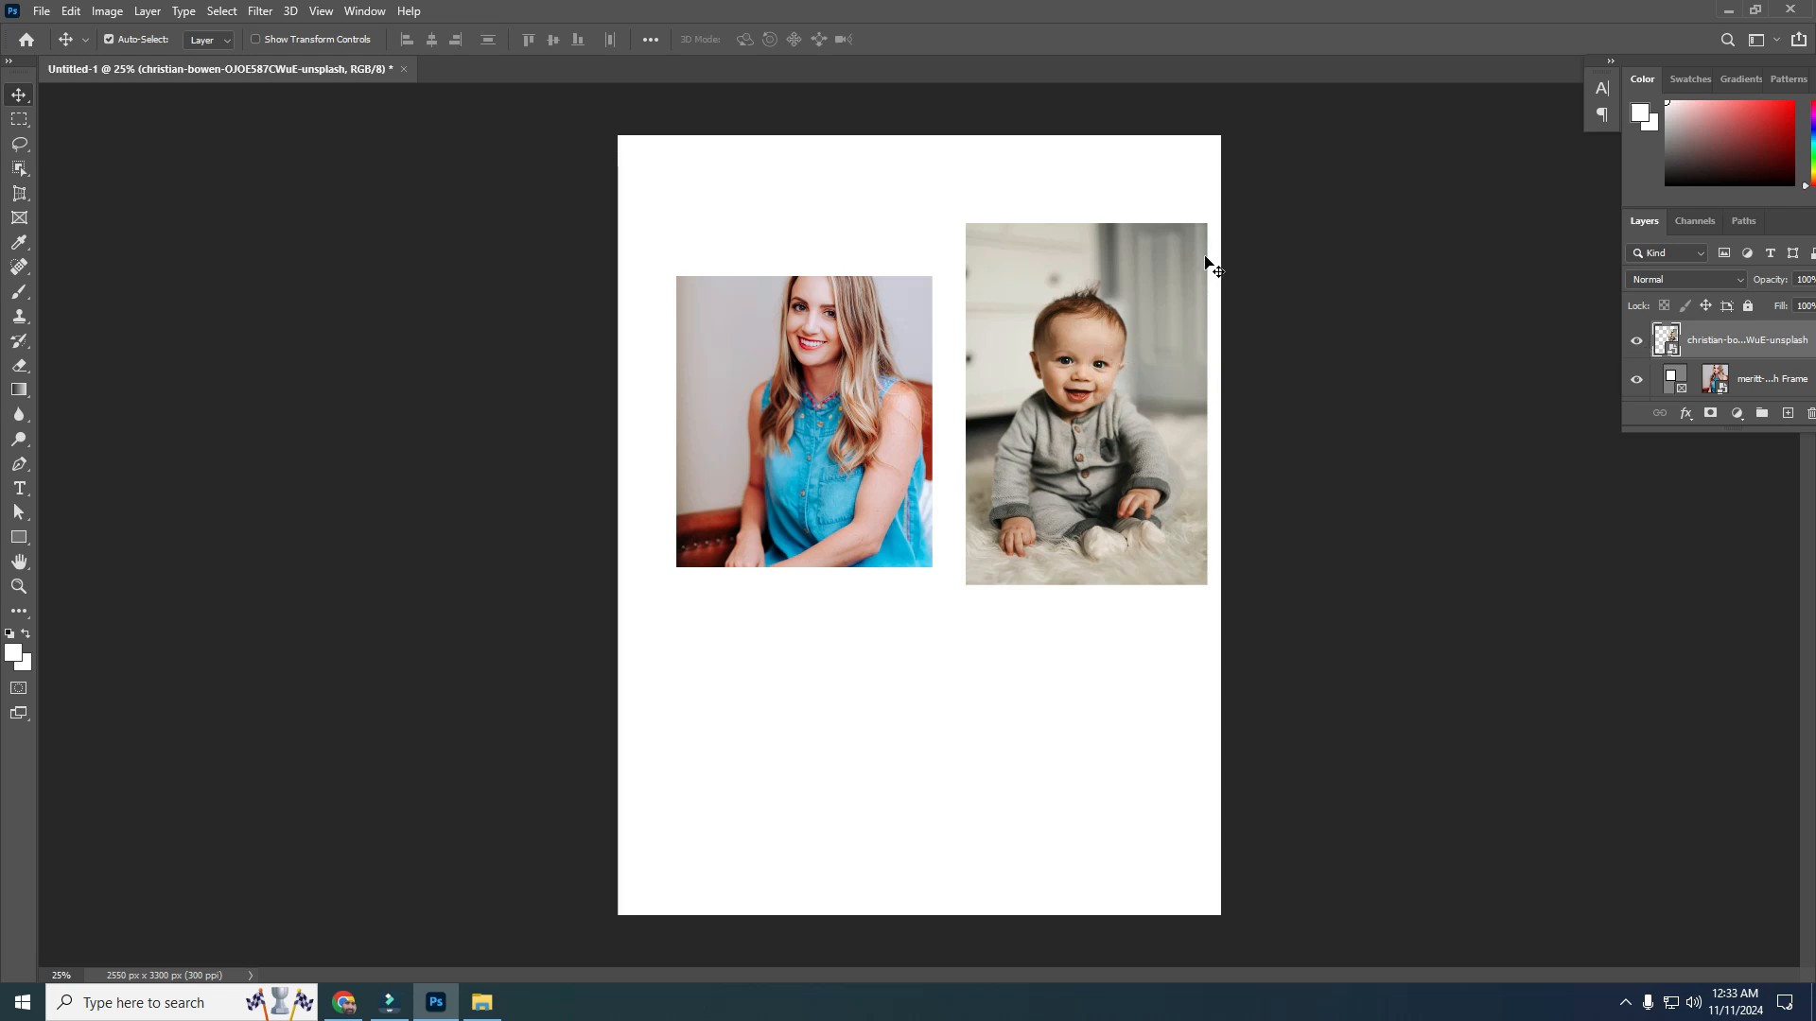
key("ctrl+z")
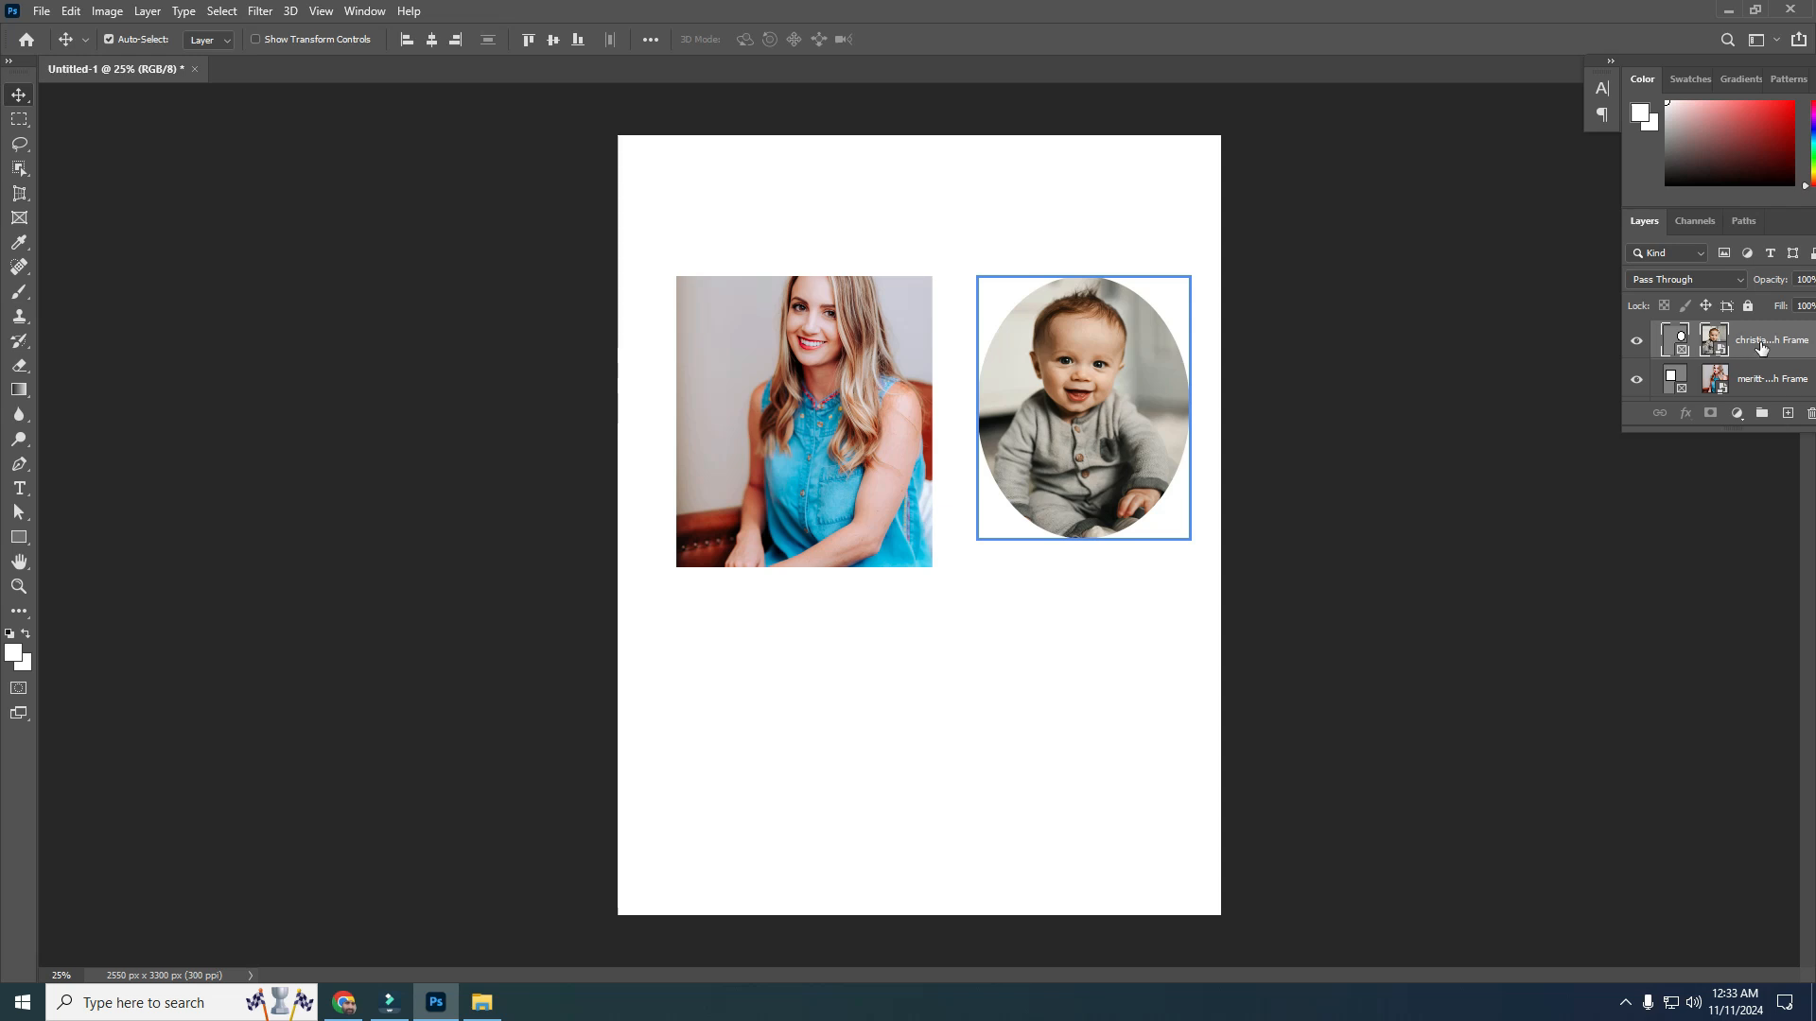
Duplicate the elliptical frame, then undo the duplication
right_click(1756, 349)
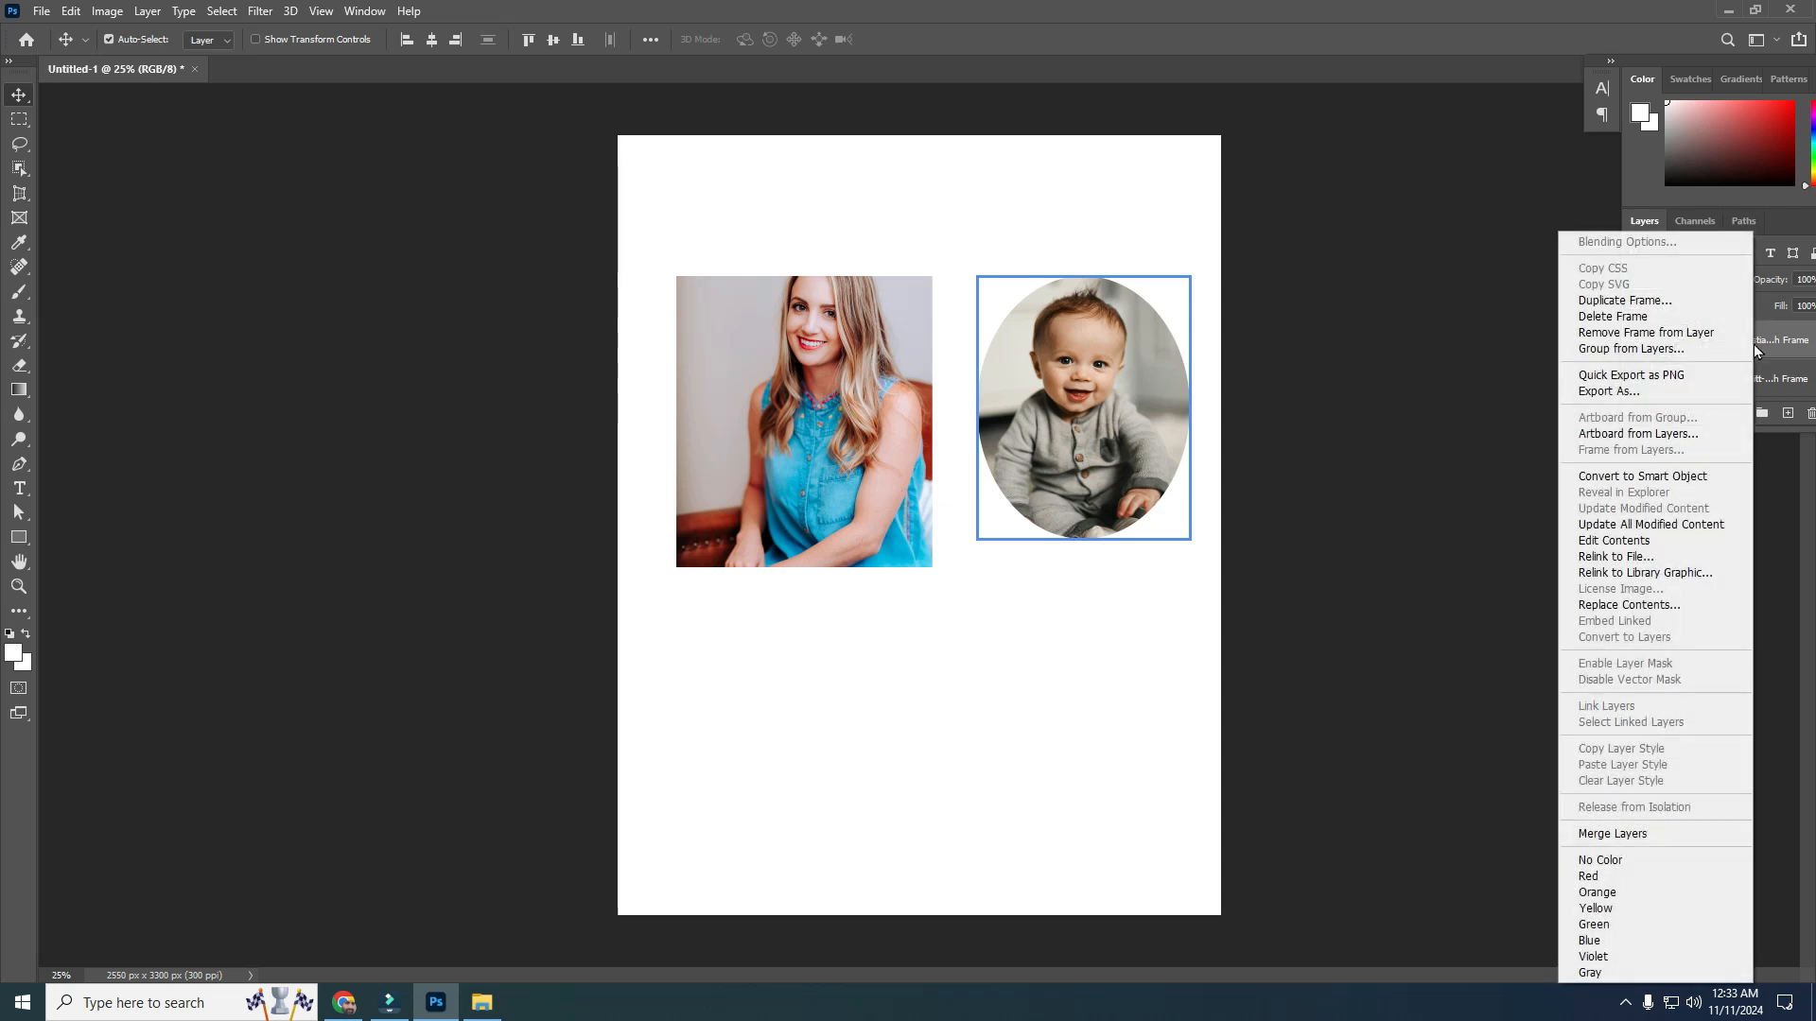
left_click(1629, 301)
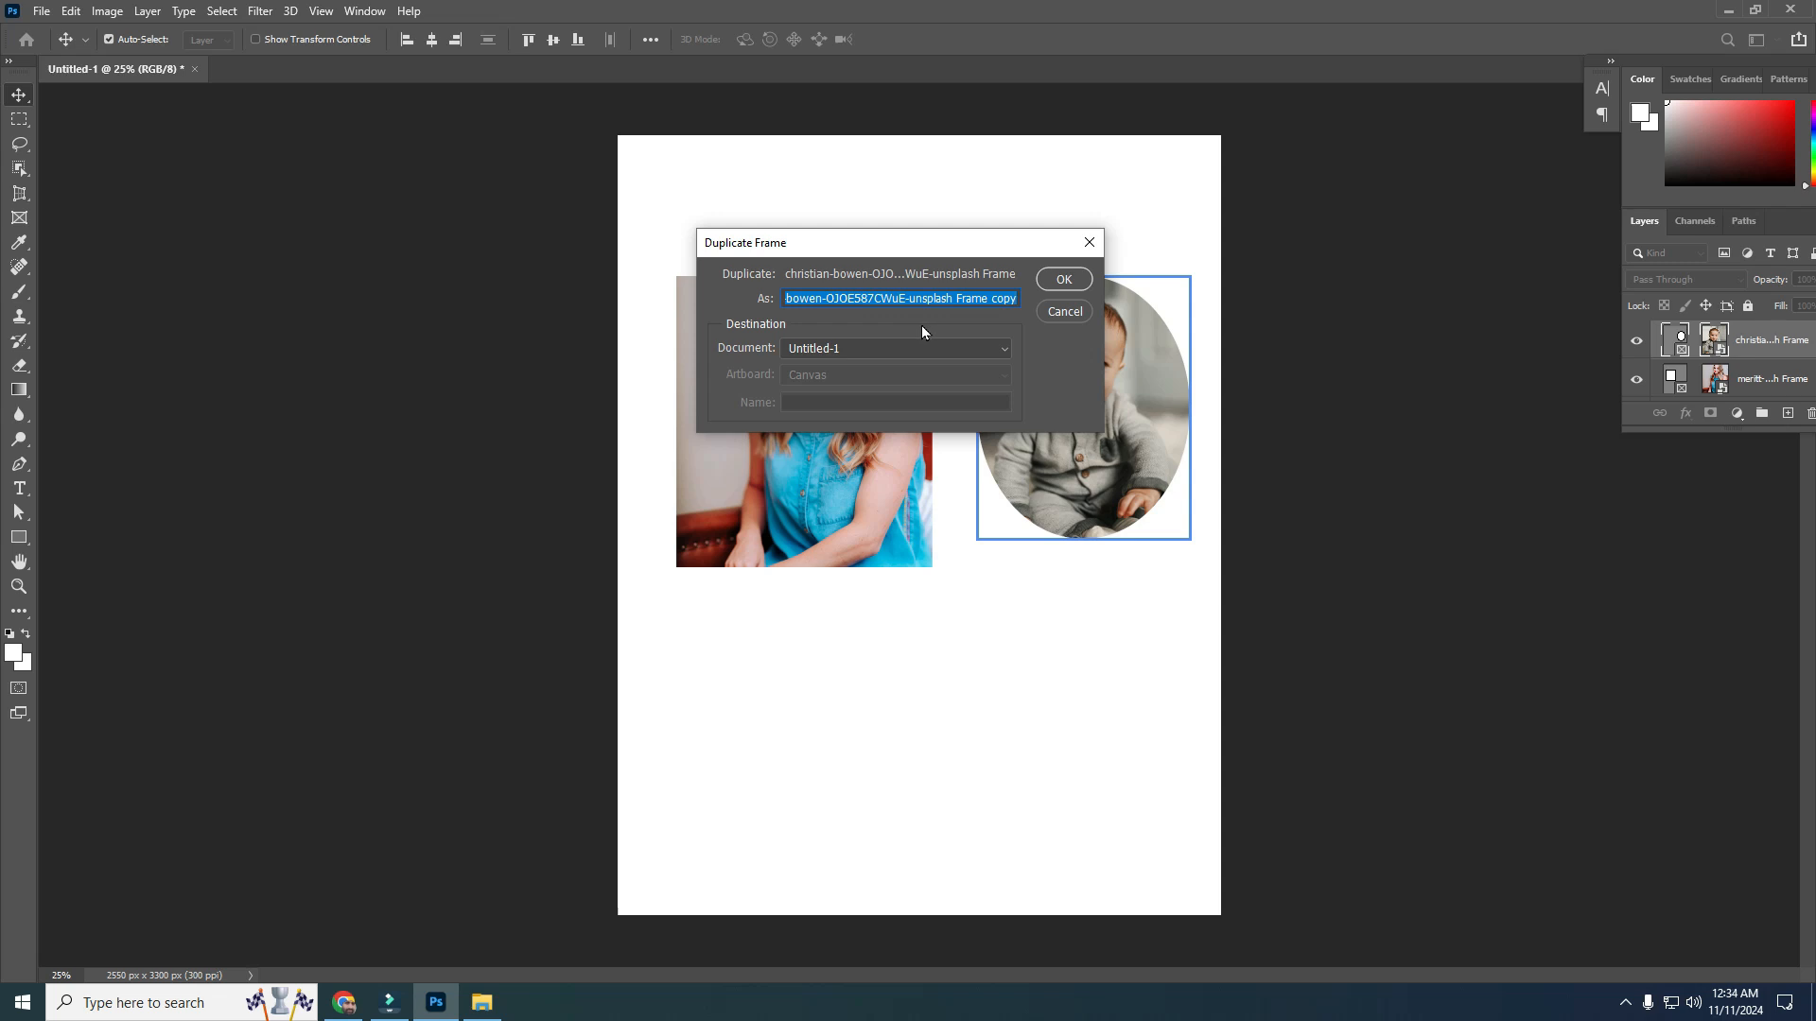
left_click(1063, 280)
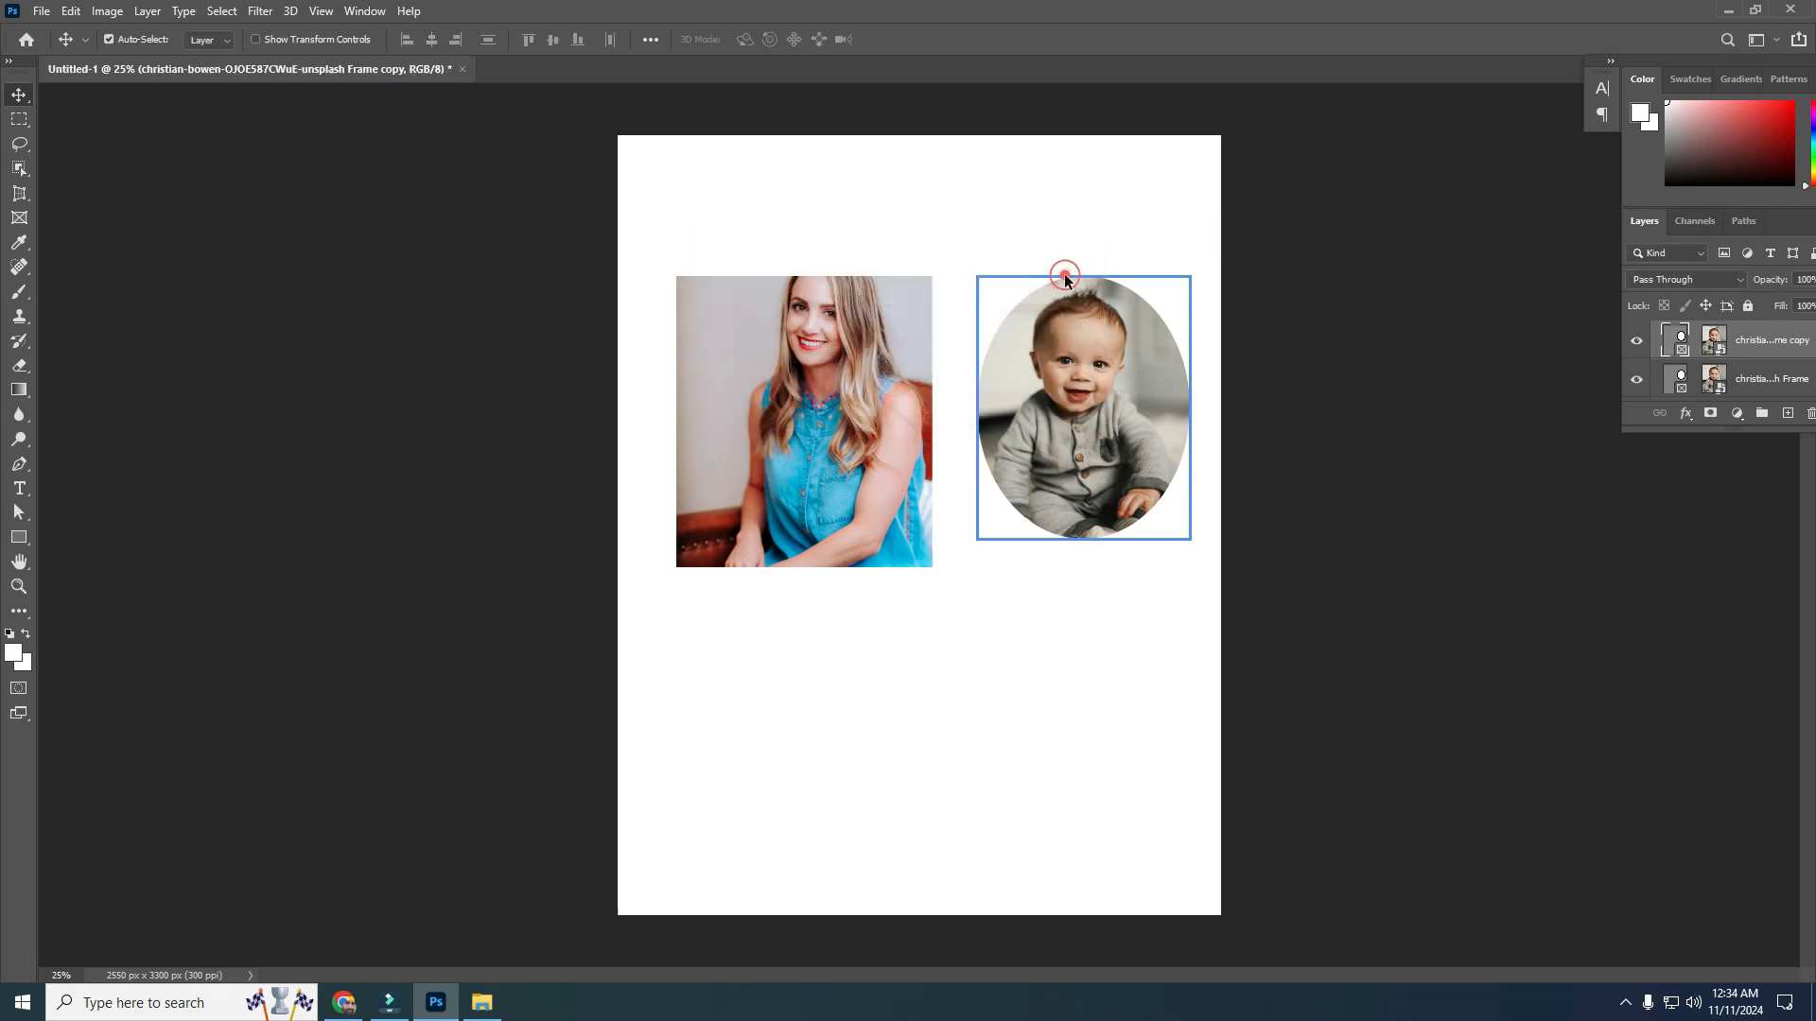
left_click(1072, 333)
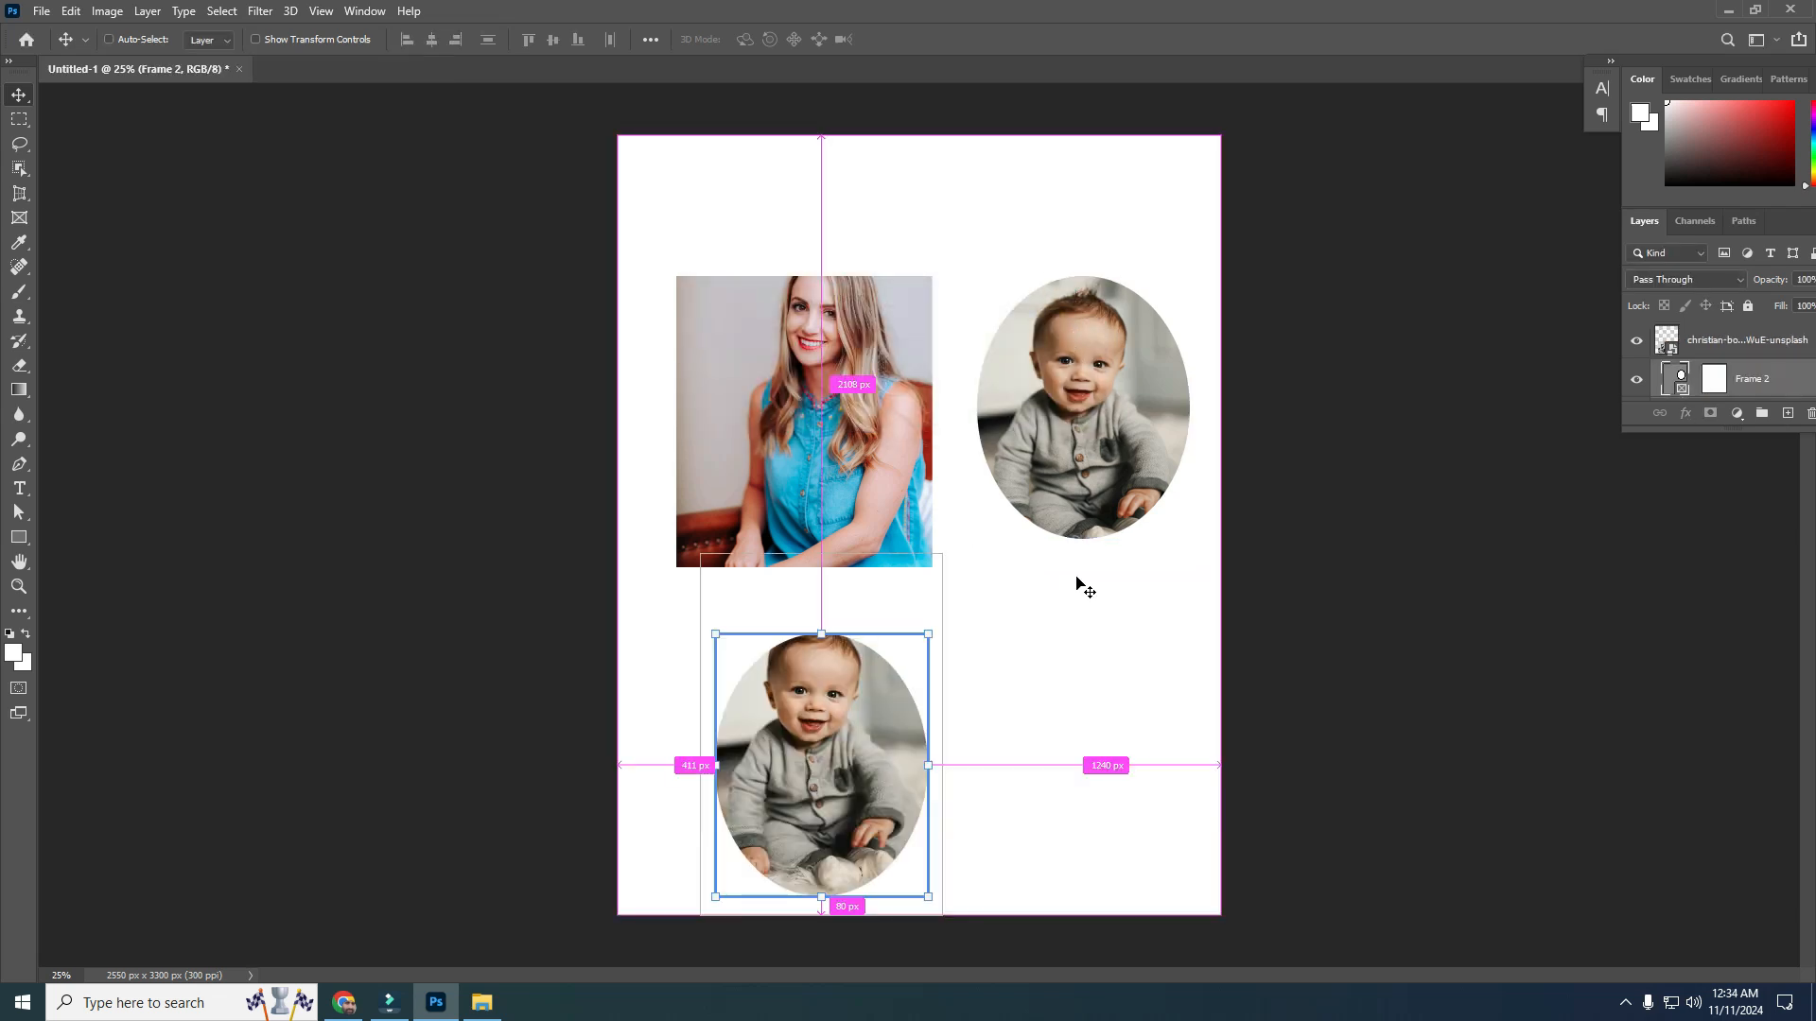
key("ctrl+z")
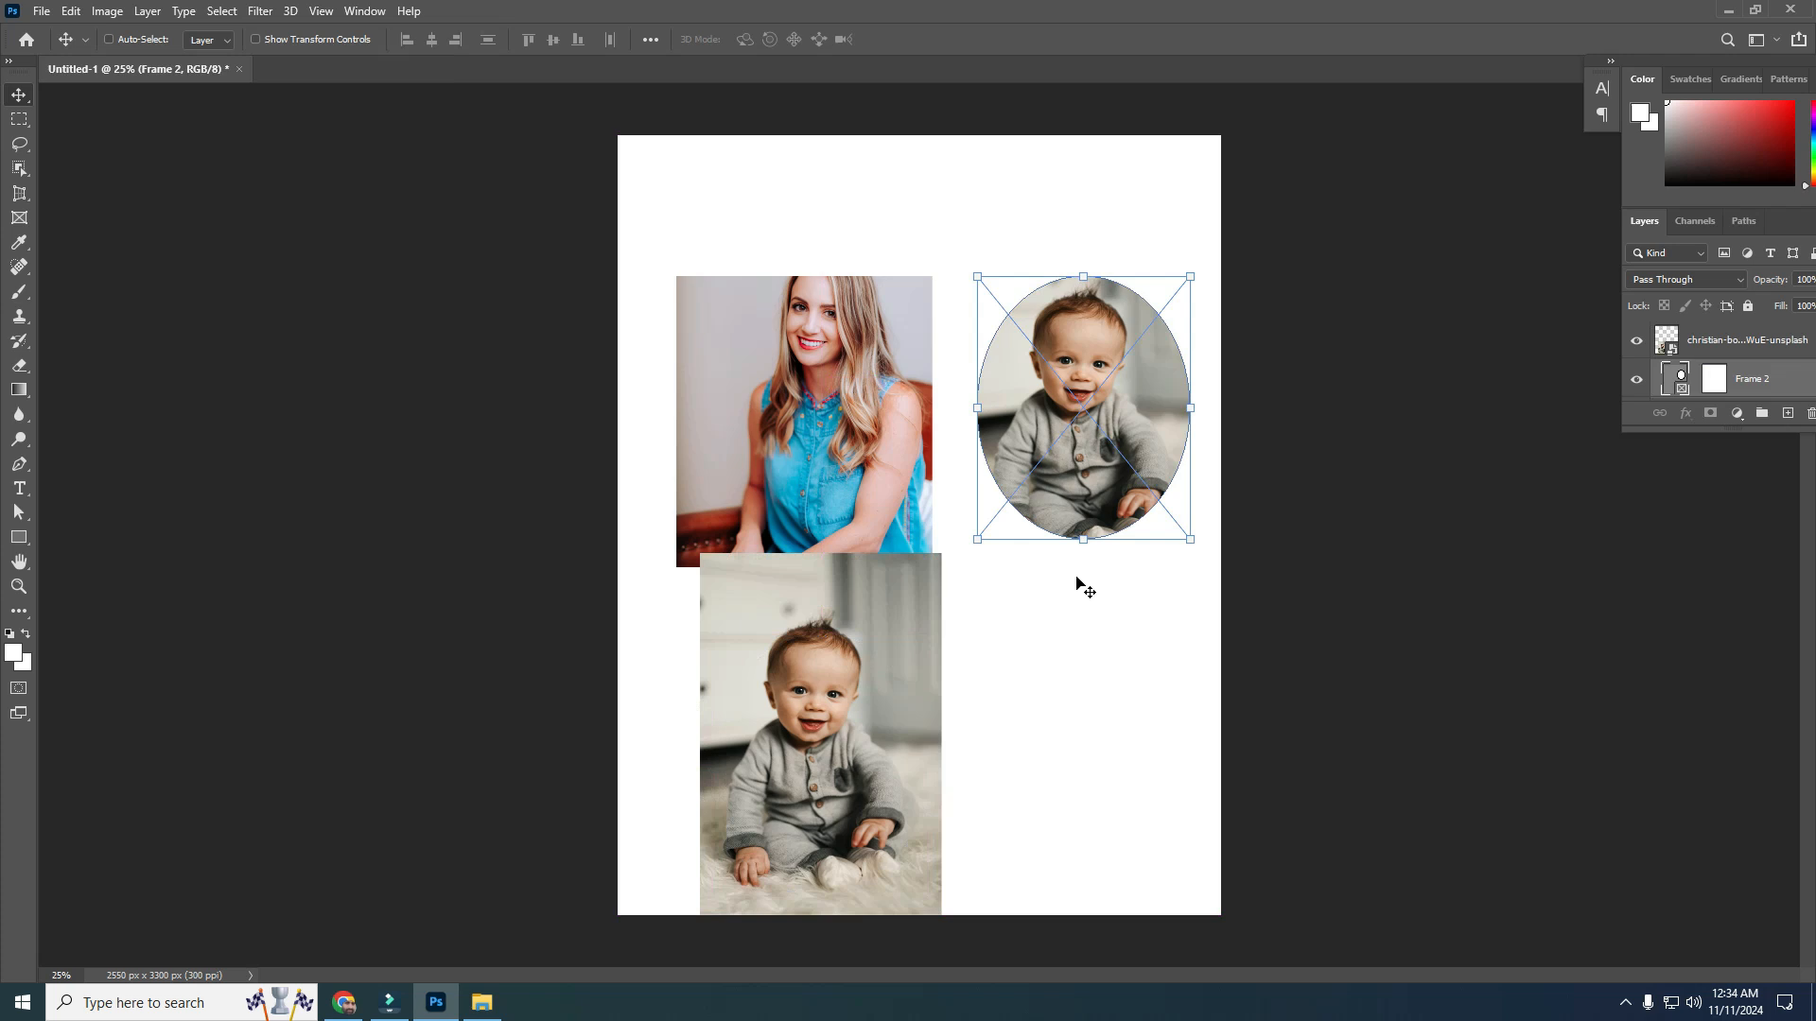
key("ctrl+z")
Delete the woman's photo frame and the baby photo layer to clear the page
left_click(853, 730, "ctrl")
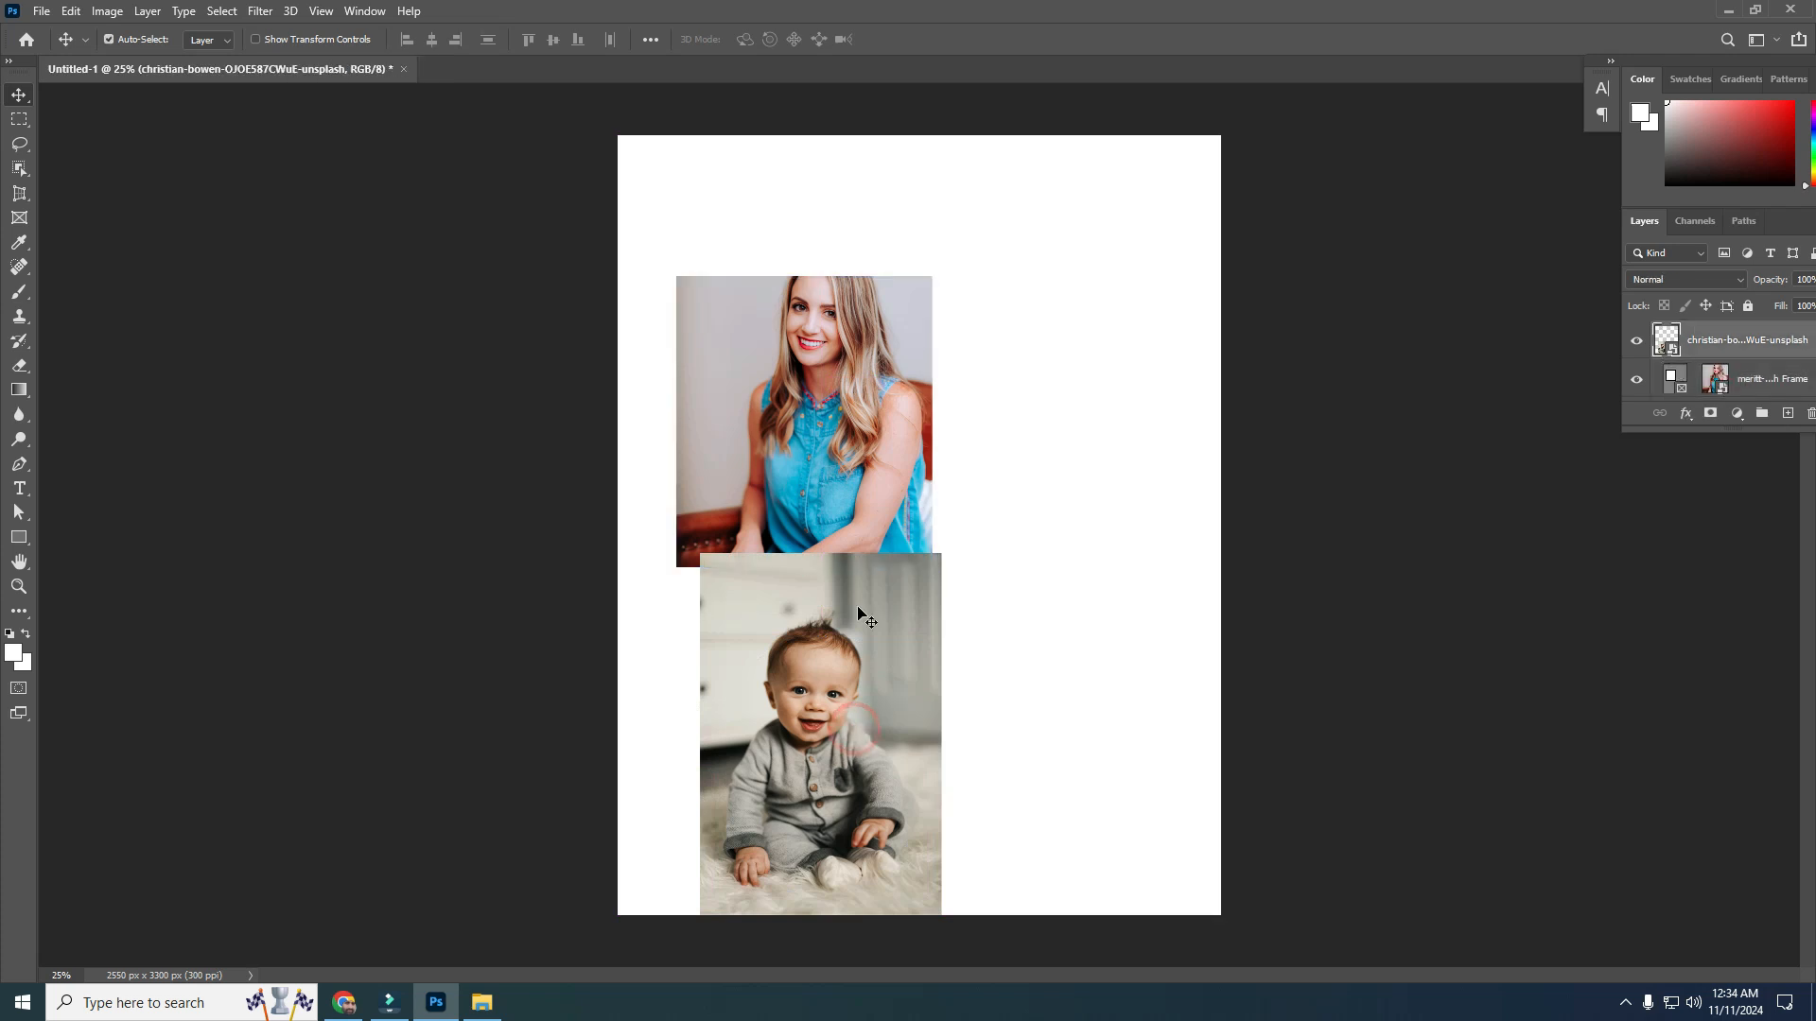
left_click(848, 452)
key("Delete")
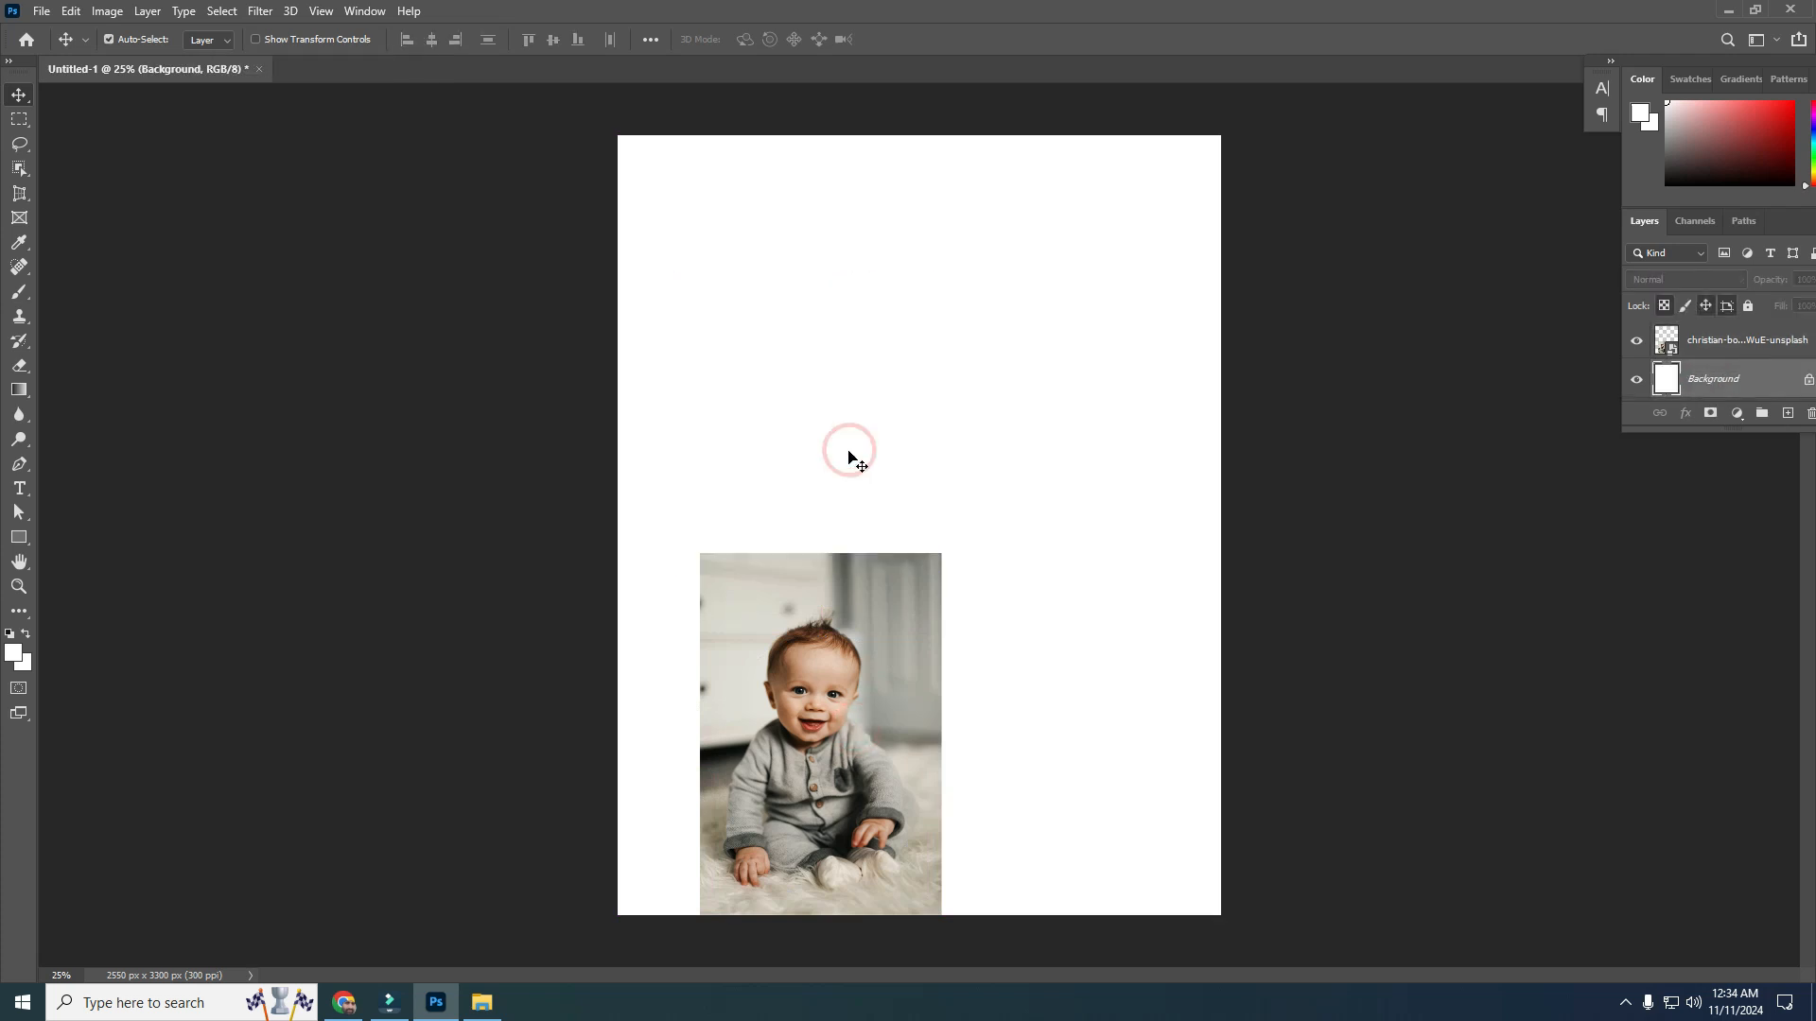
left_click(834, 686)
key("Delete")
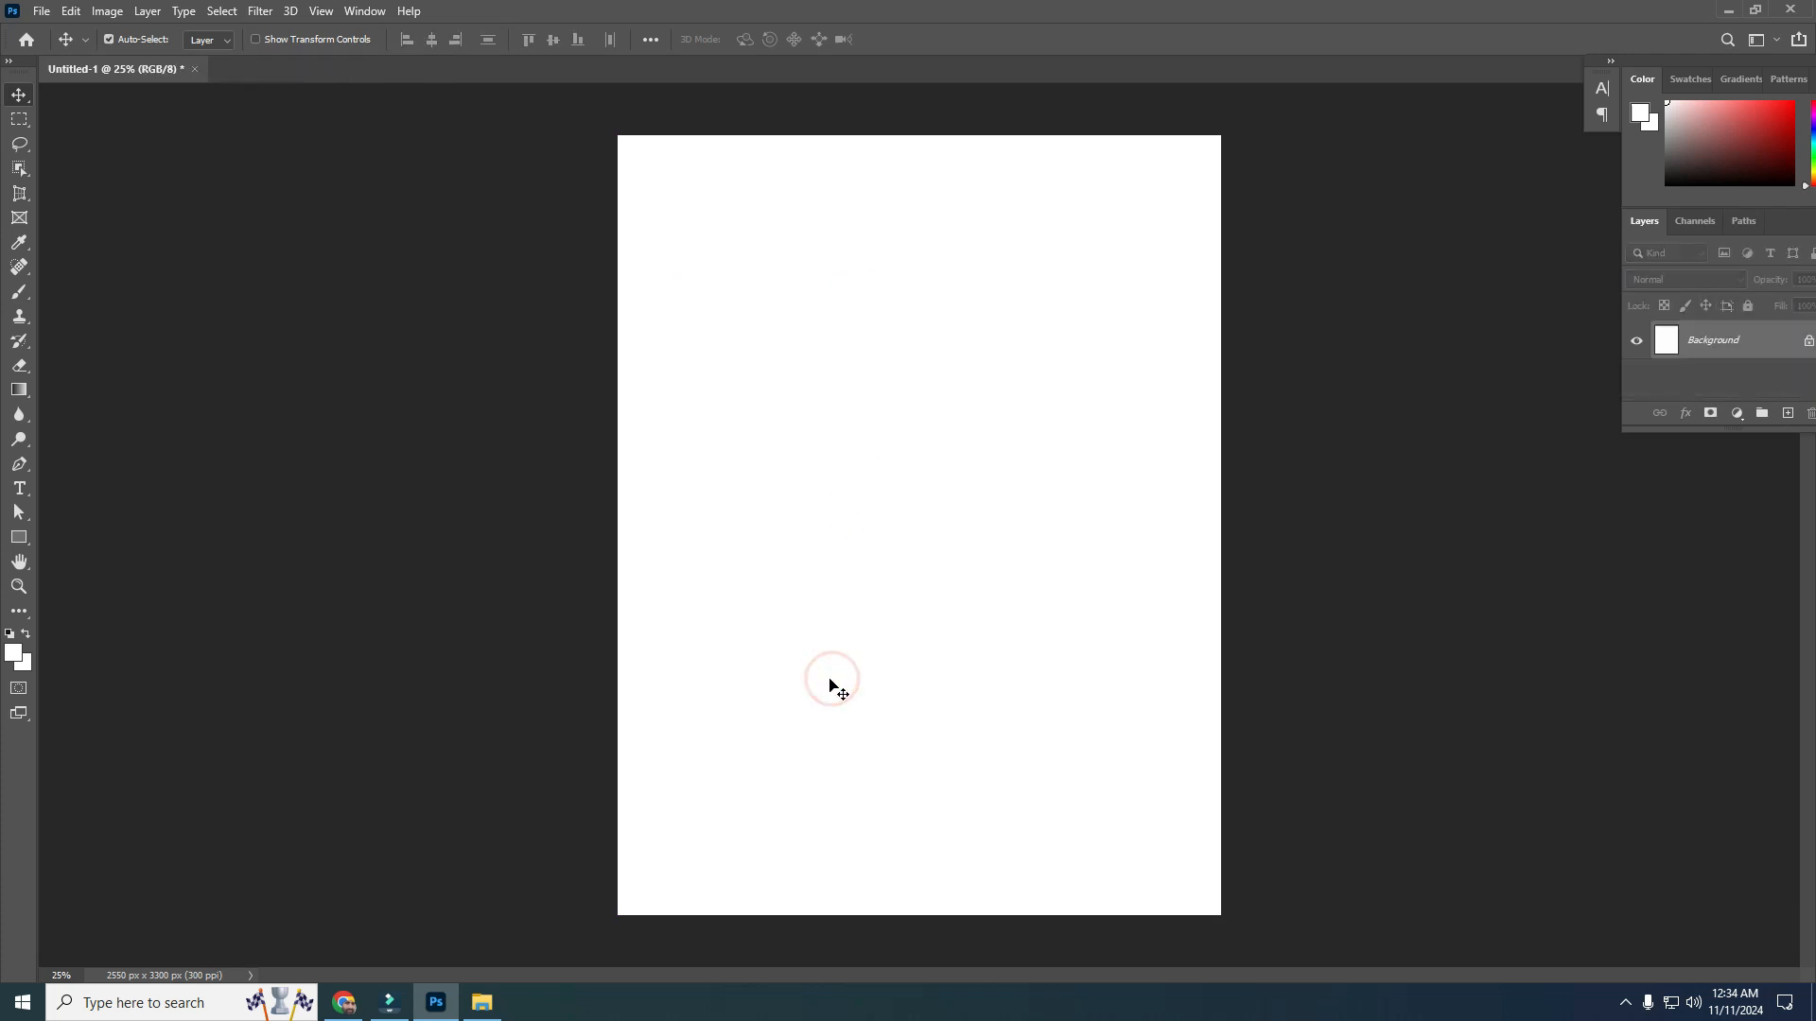
Draw a rectangle about 1124 × 948 px in the upper middle of the page with the Rectangle Tool
left_click(20, 541)
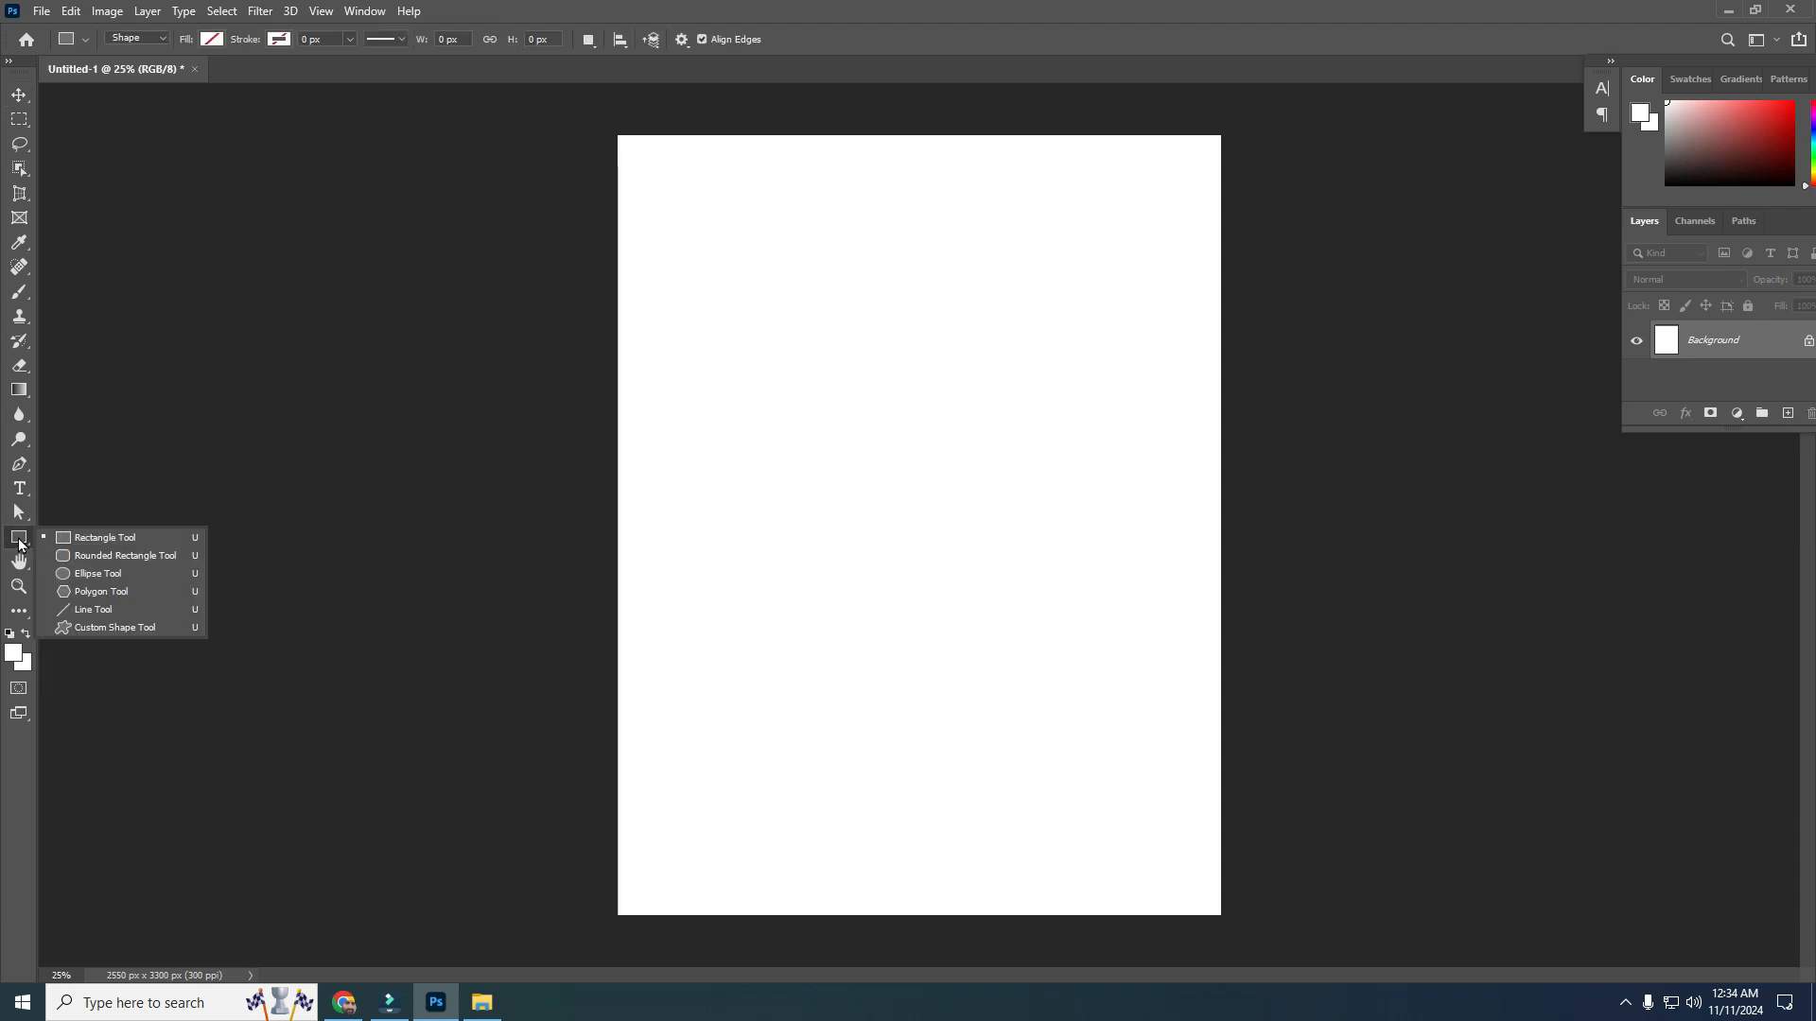
left_click(105, 538)
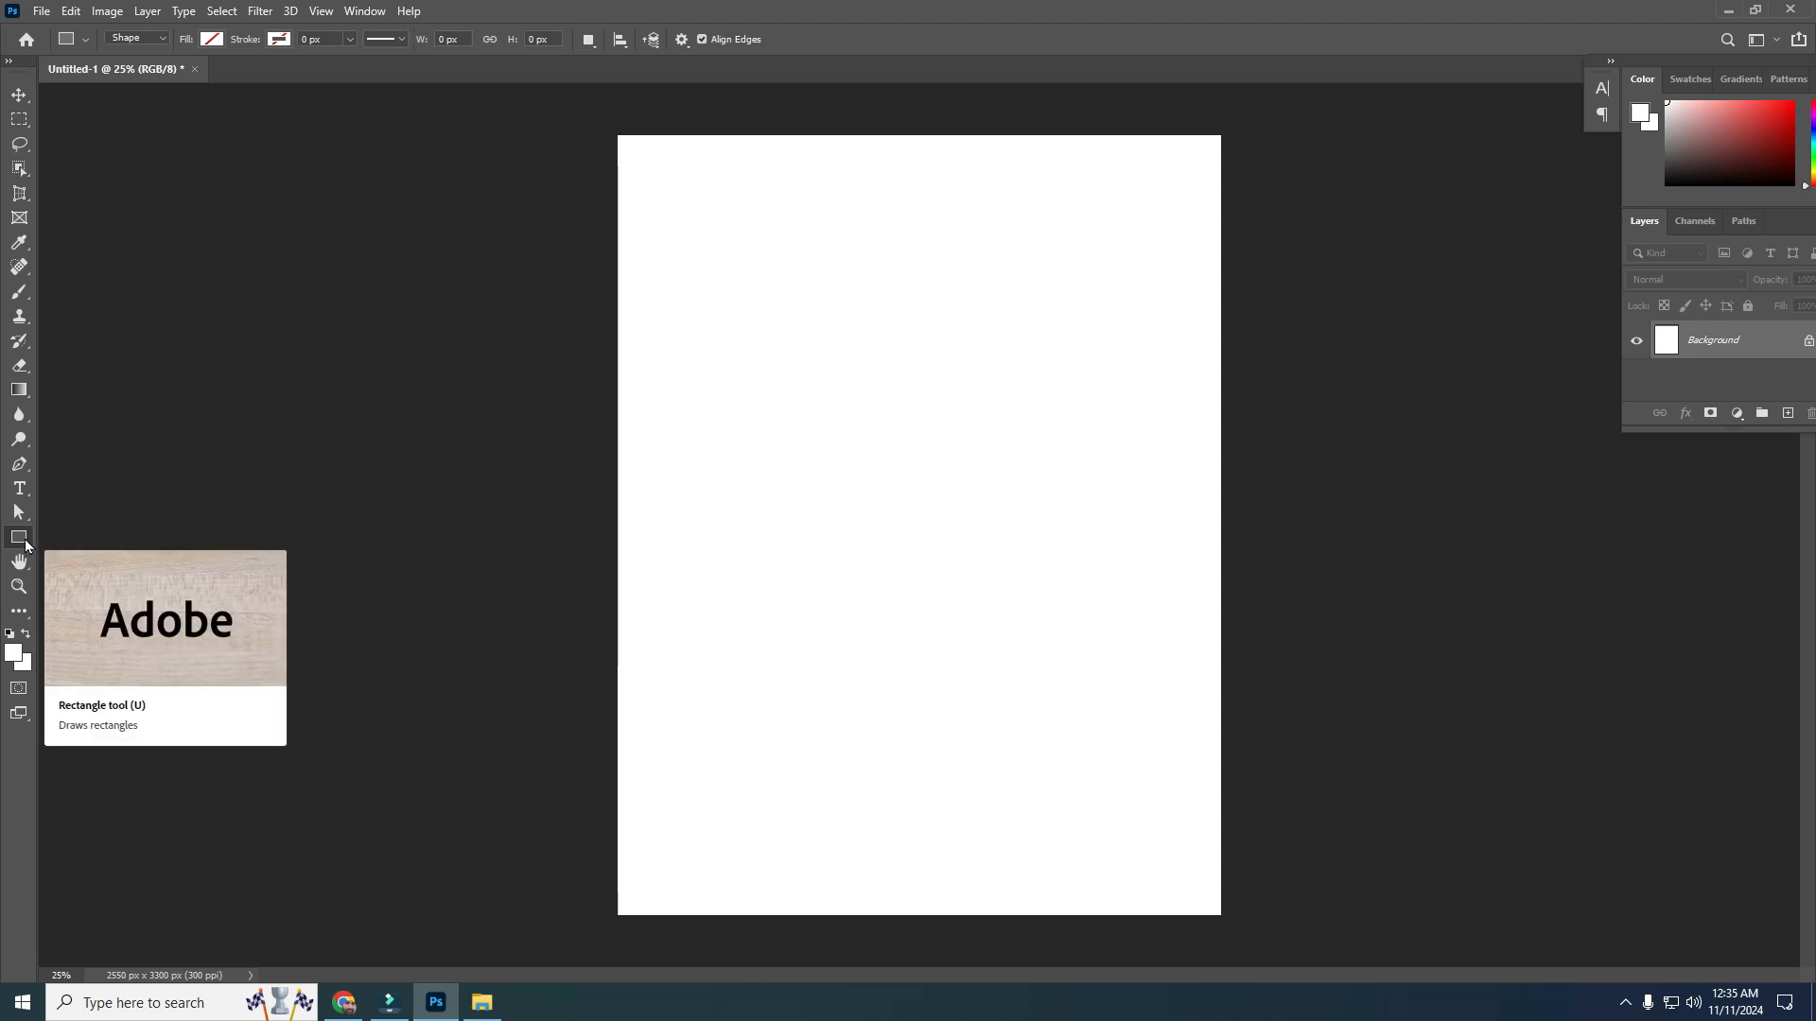
left_click(18, 544)
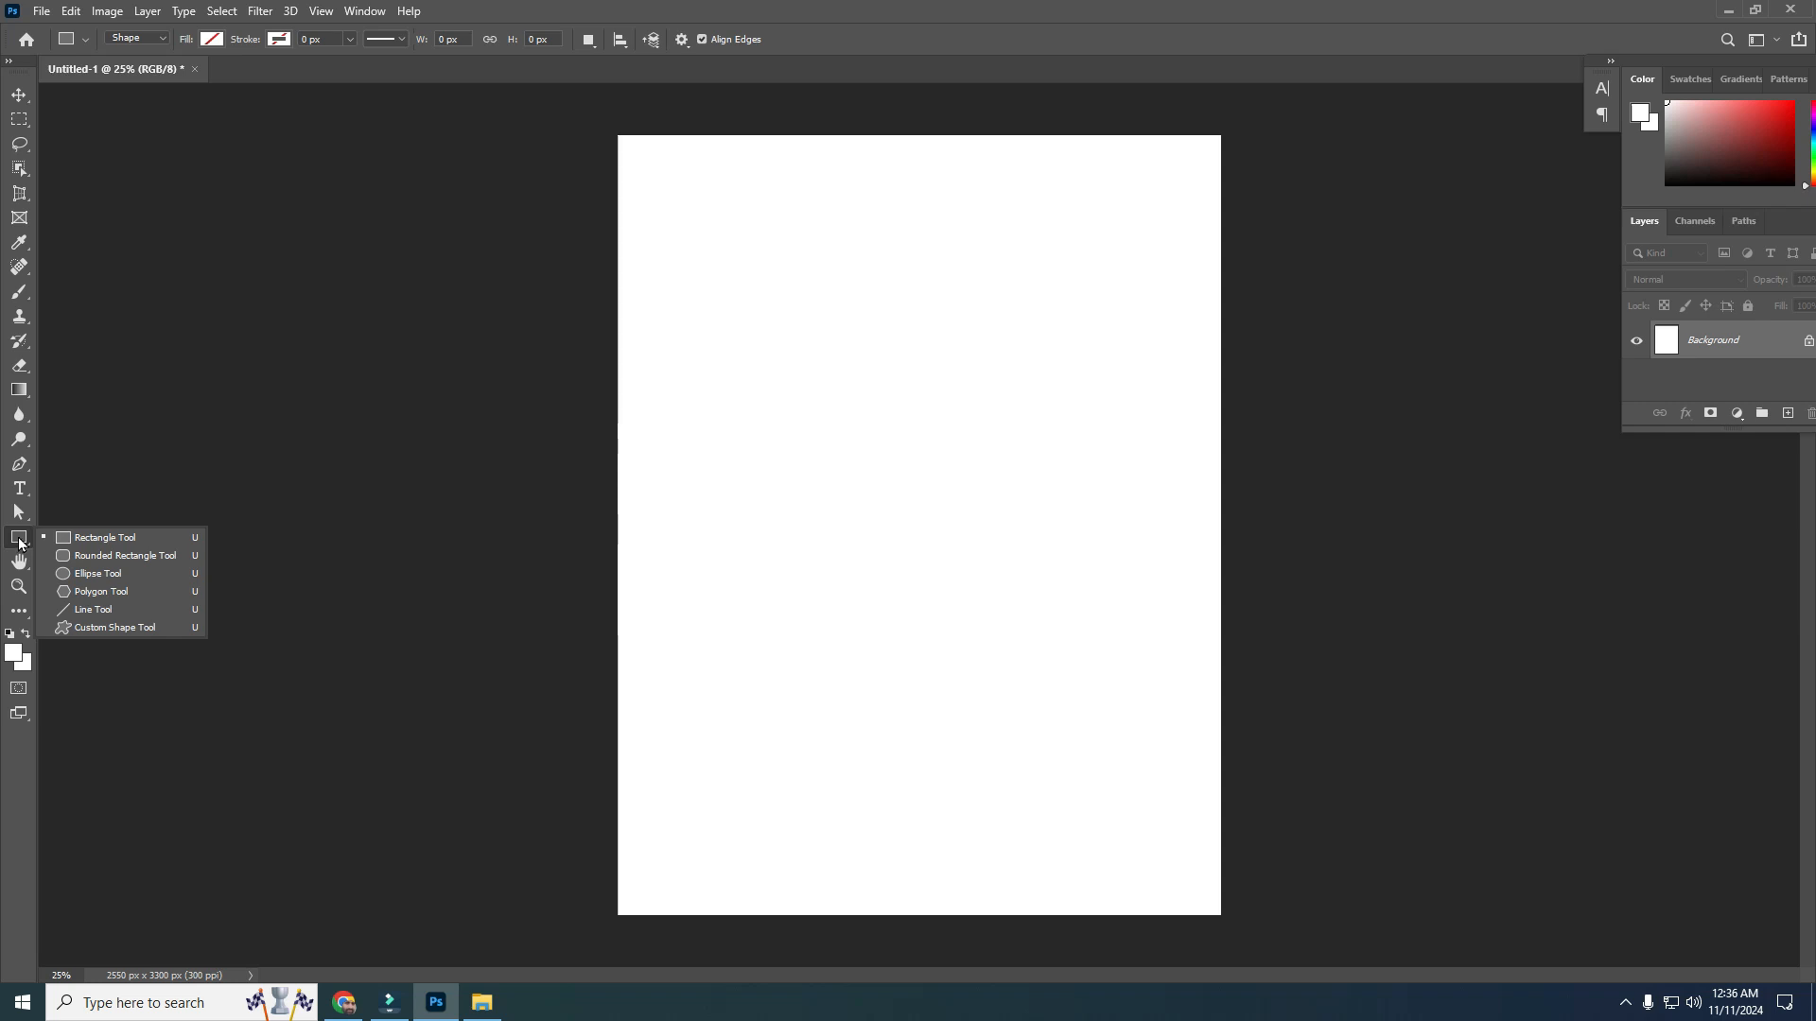
left_click(82, 535)
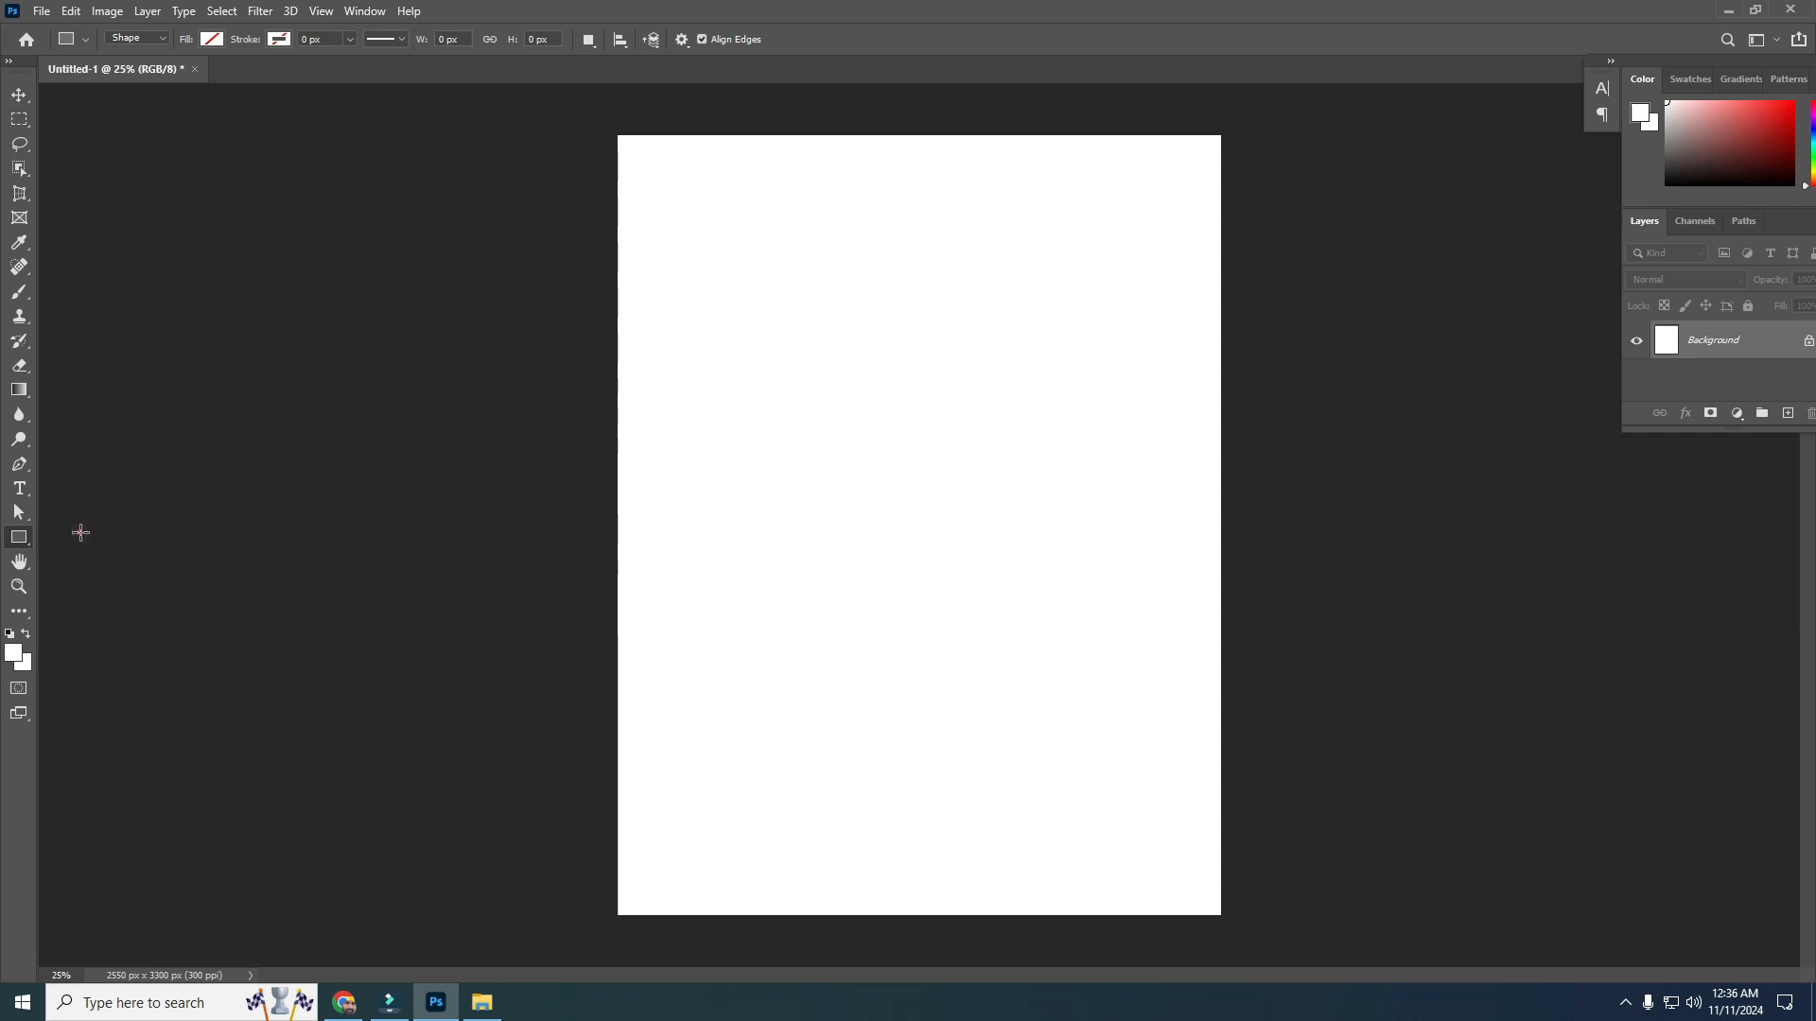
left_click_drag(753, 312, 1020, 537)
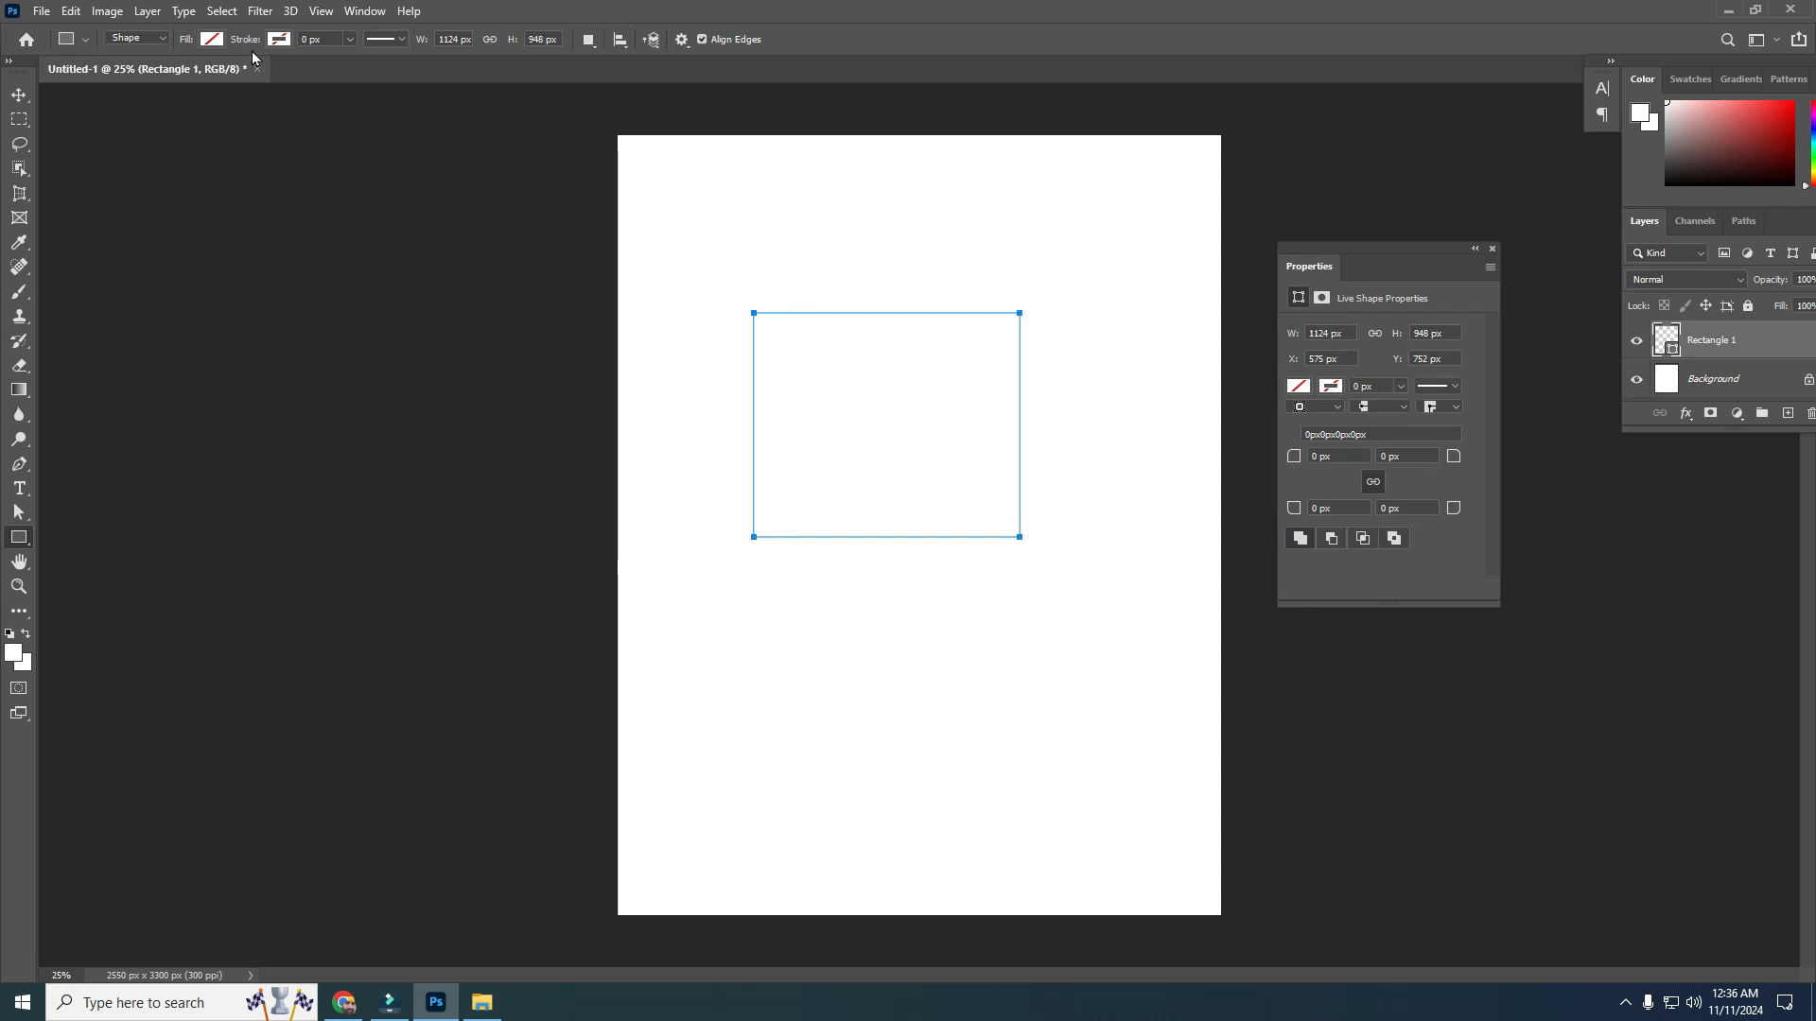
Convert the rectangle layer into a frame
left_click(146, 12)
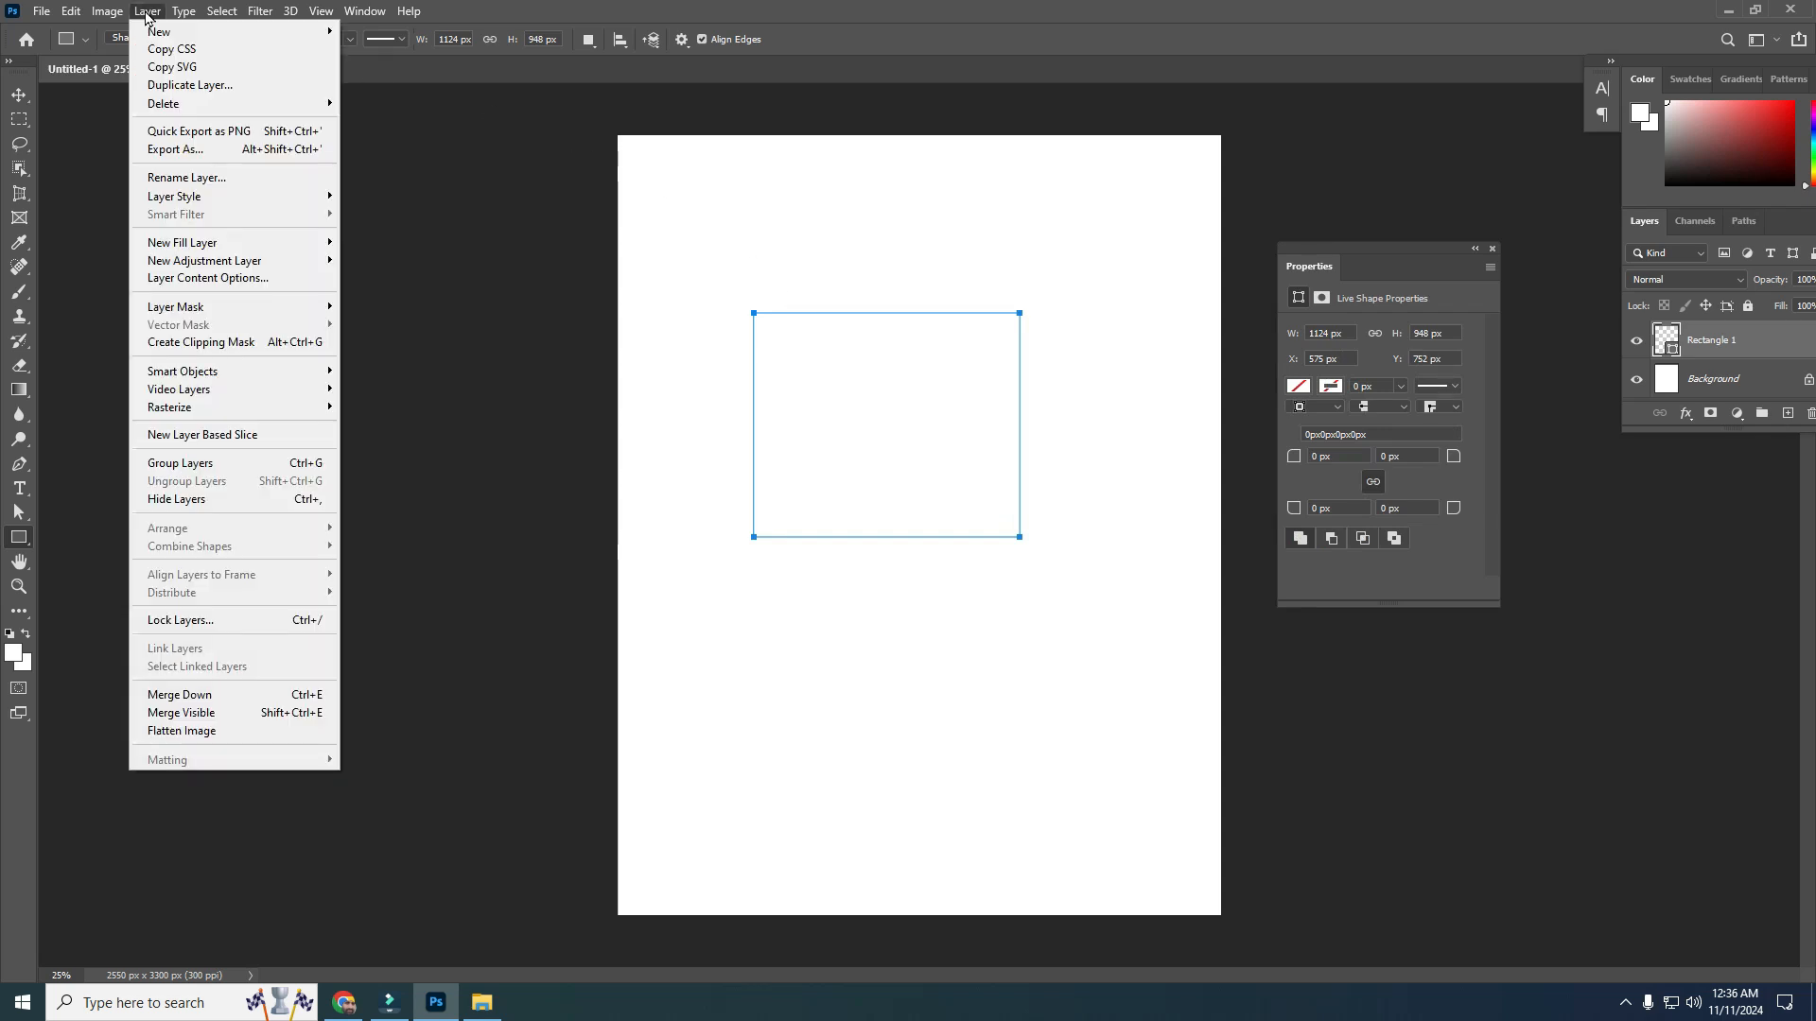
mouse_move(156, 32)
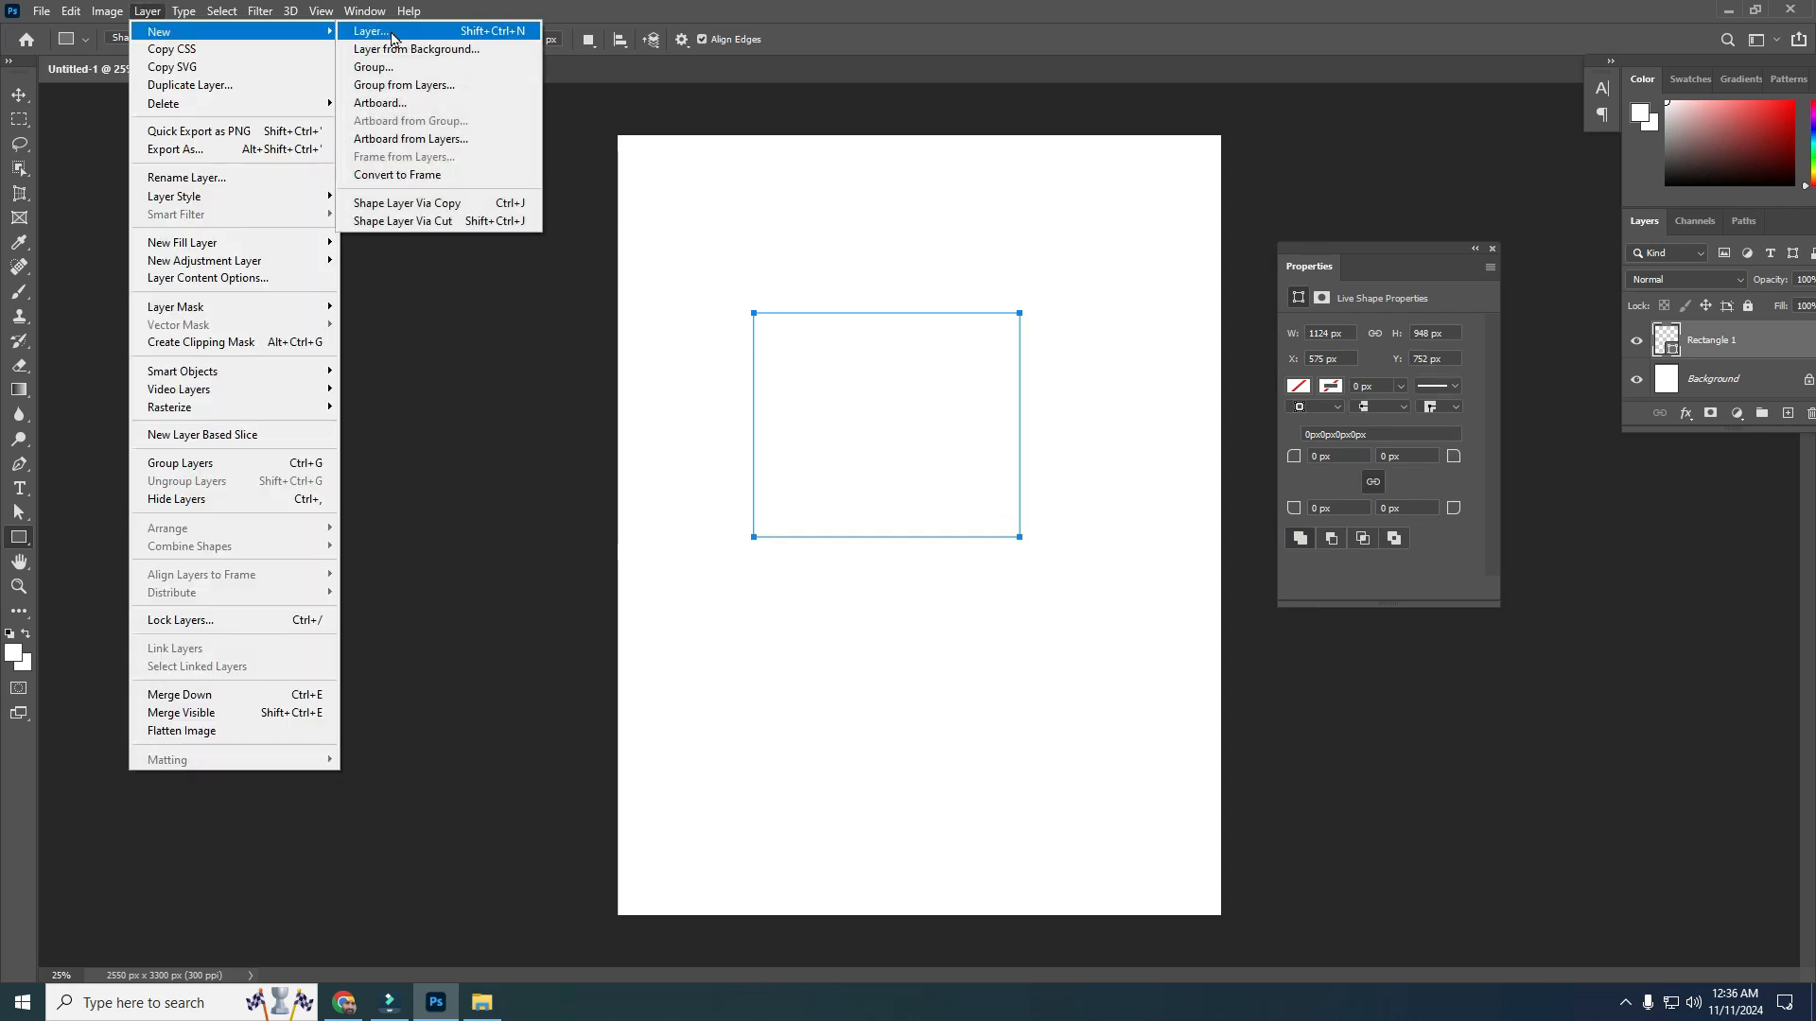
left_click(400, 177)
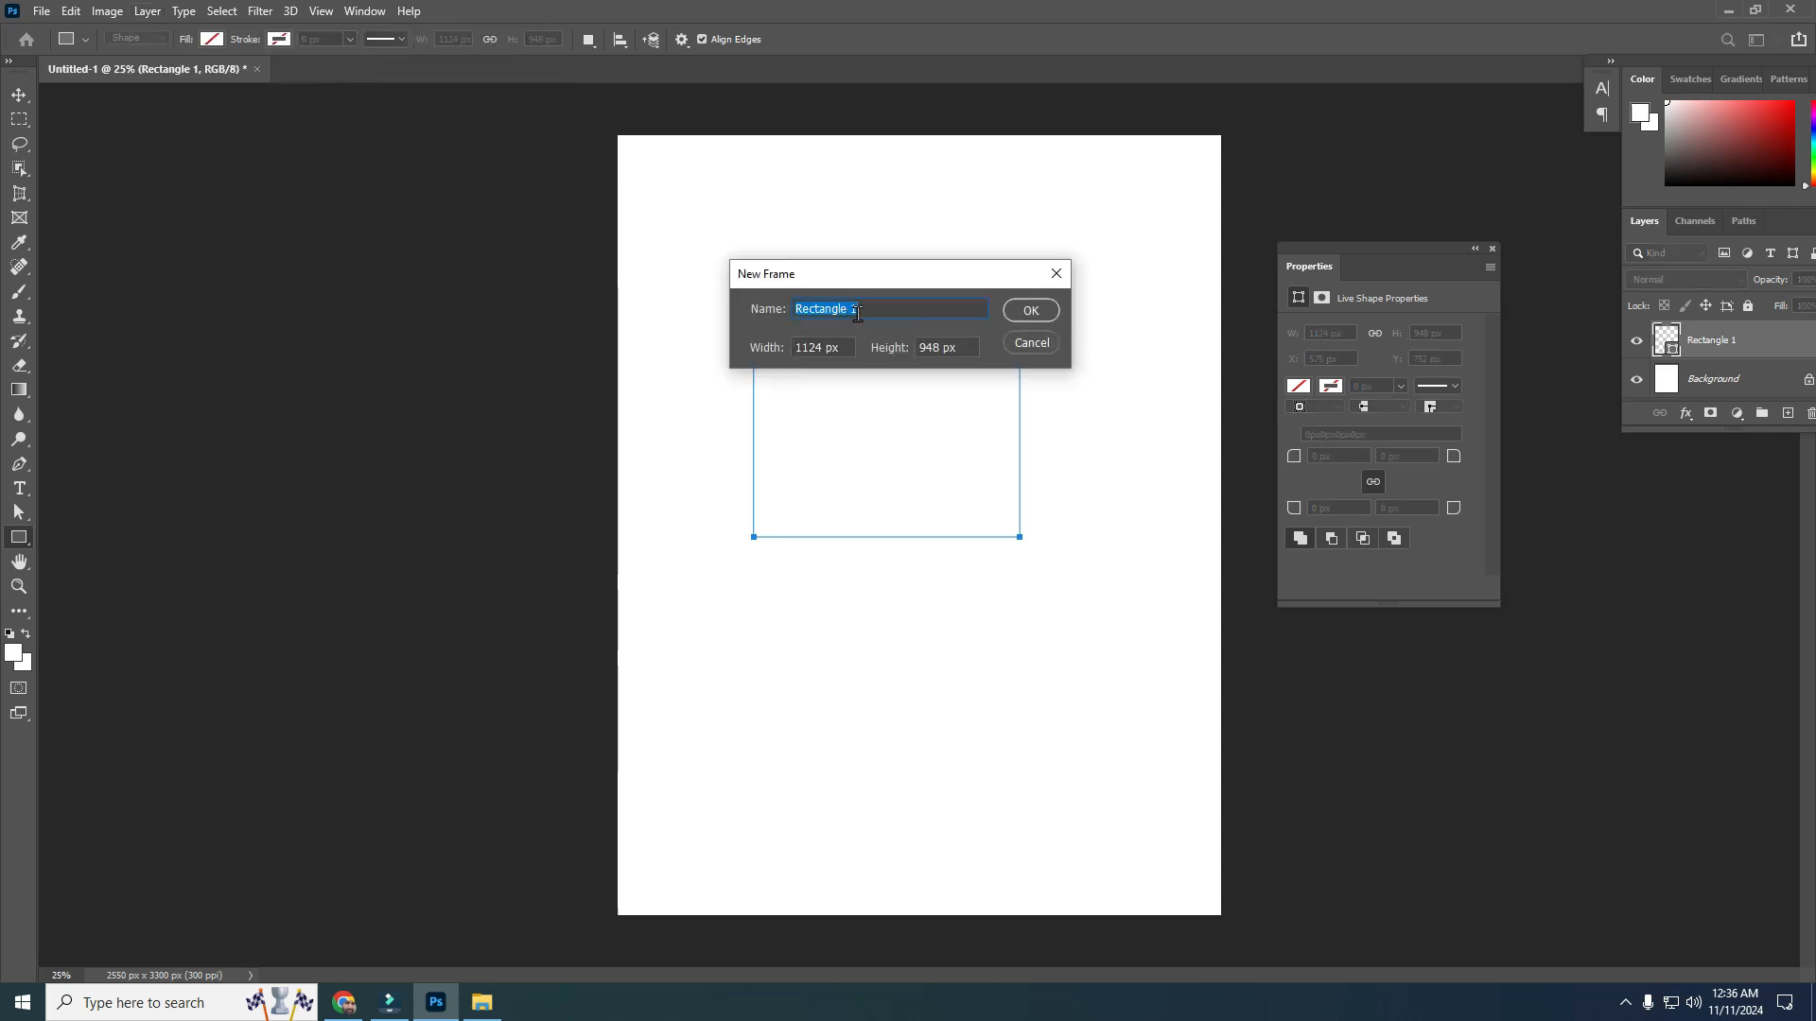
left_click(1009, 312)
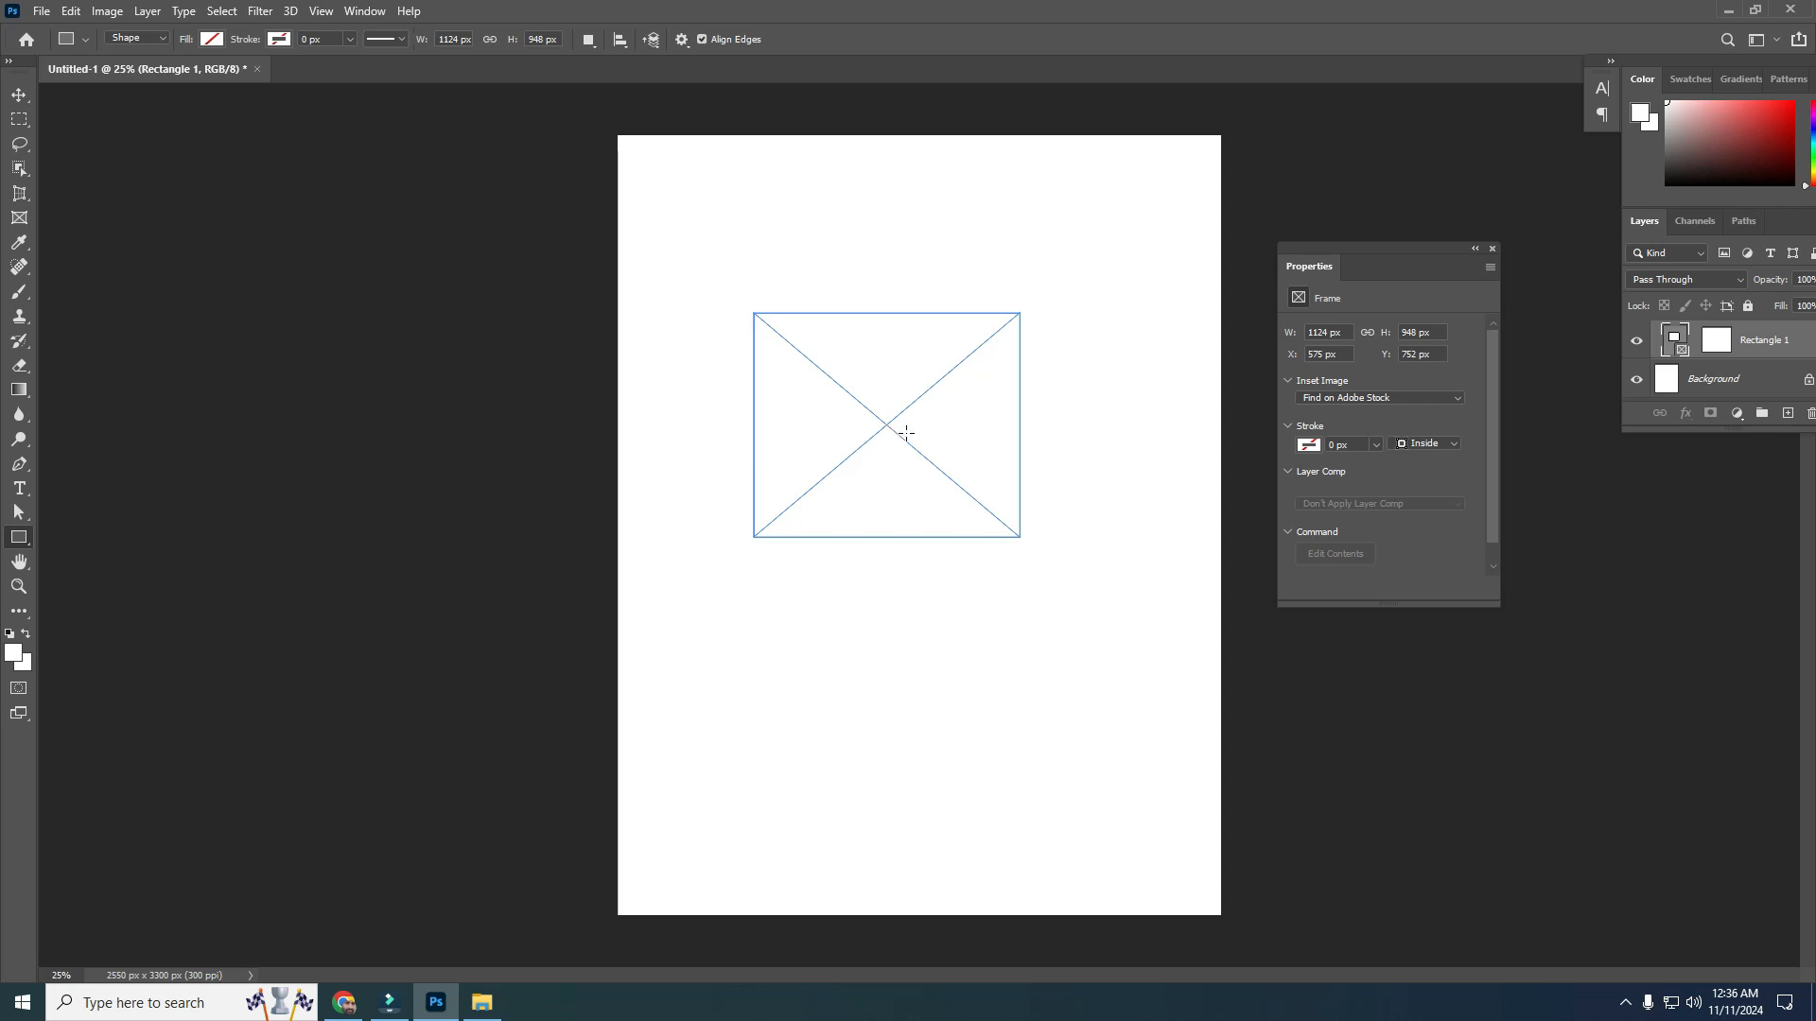
Place Embedded the marcia-mota photo from the free images folder into the rectangular frame
left_click(41, 10)
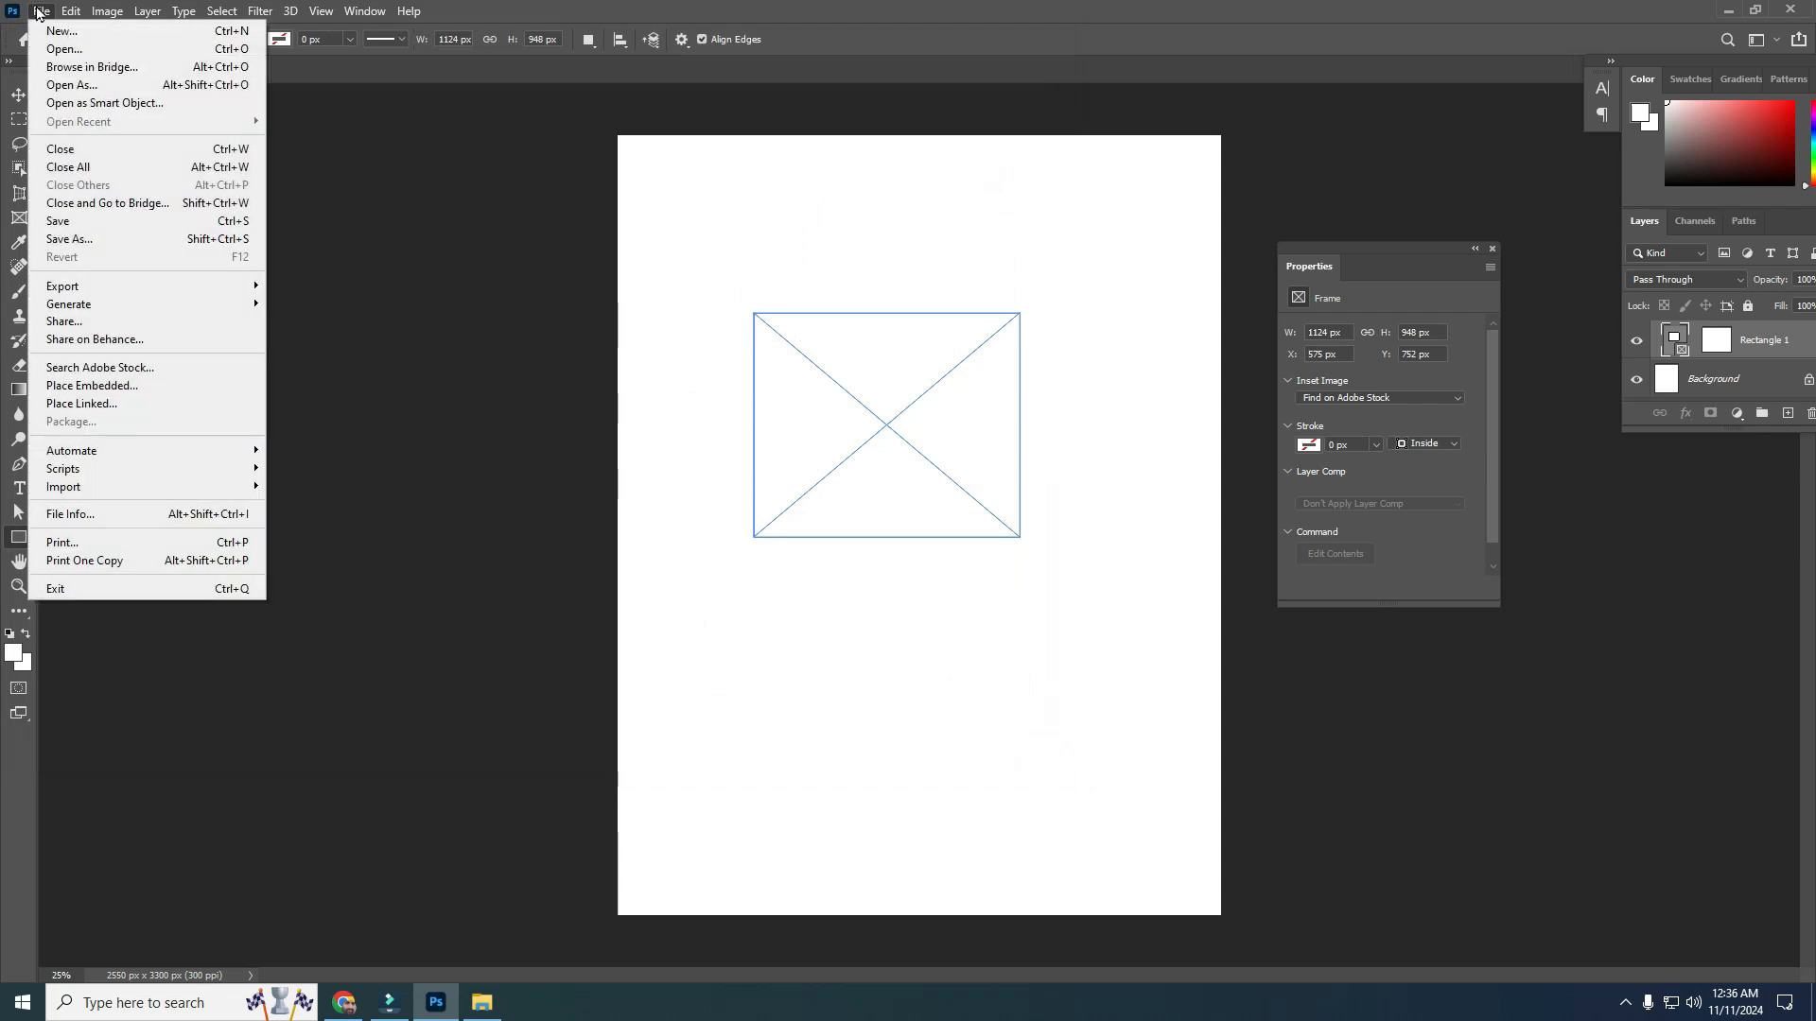
left_click(66, 387)
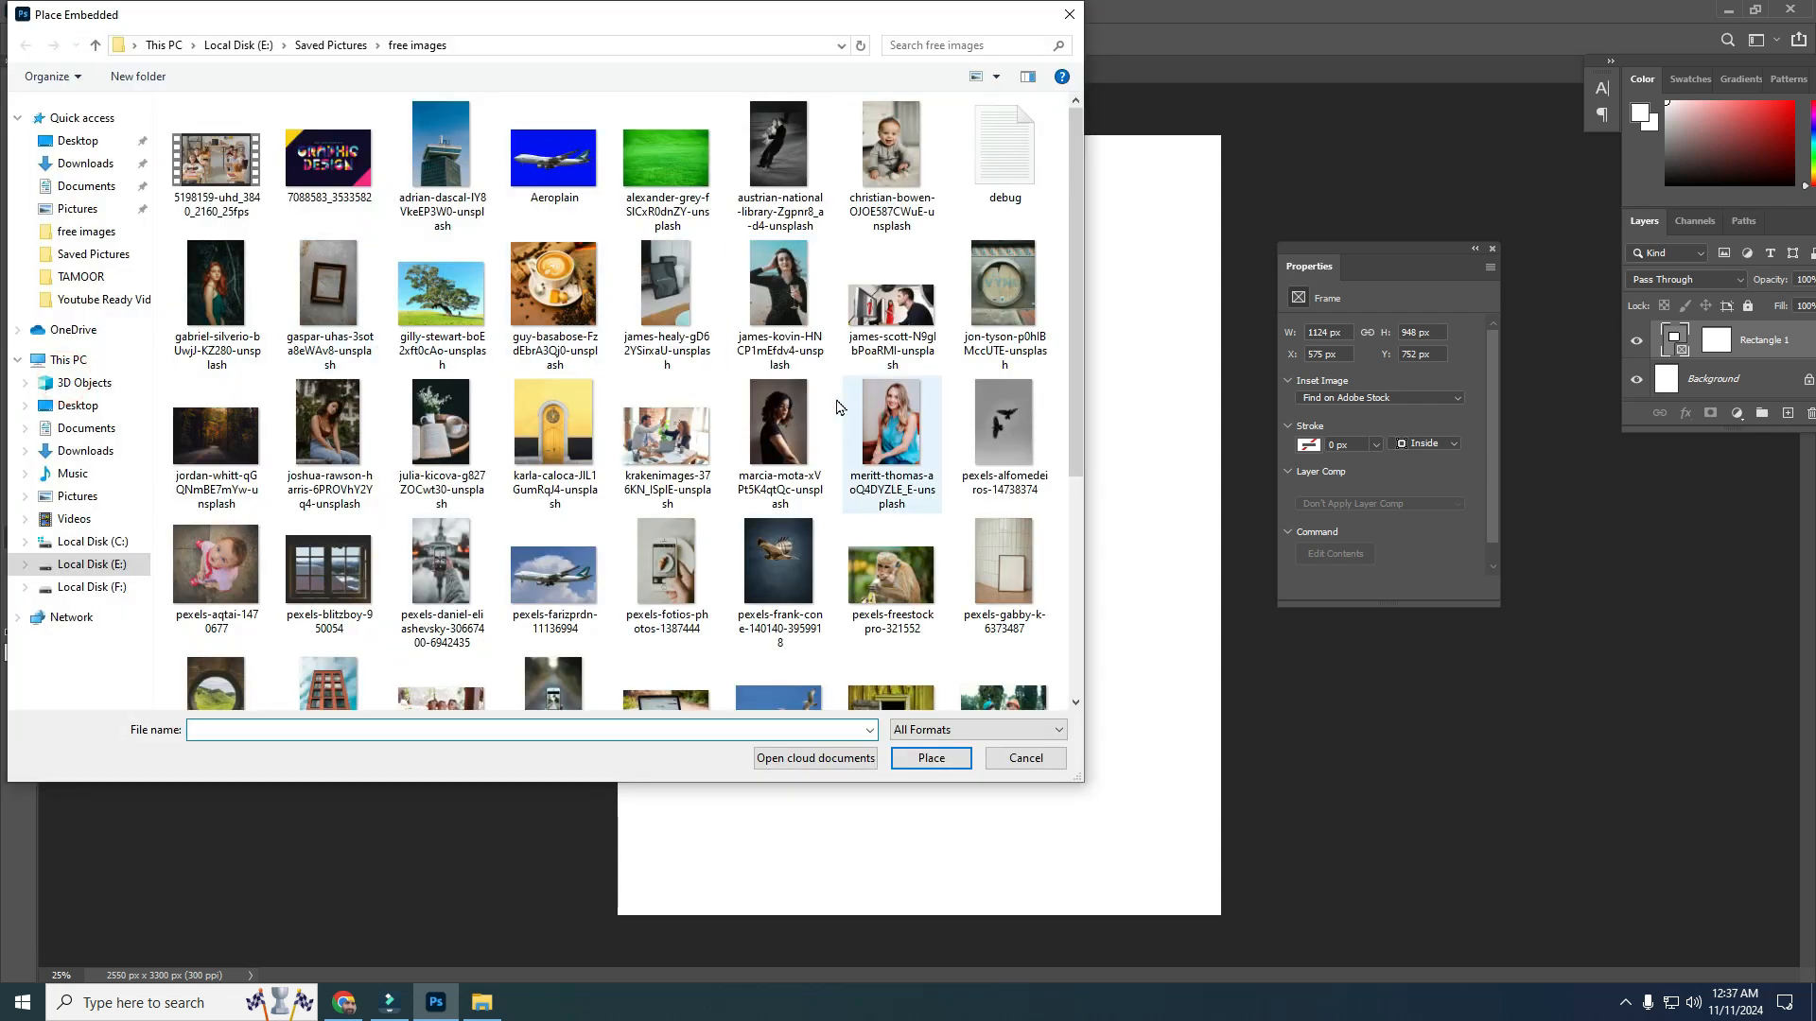
left_click(788, 422)
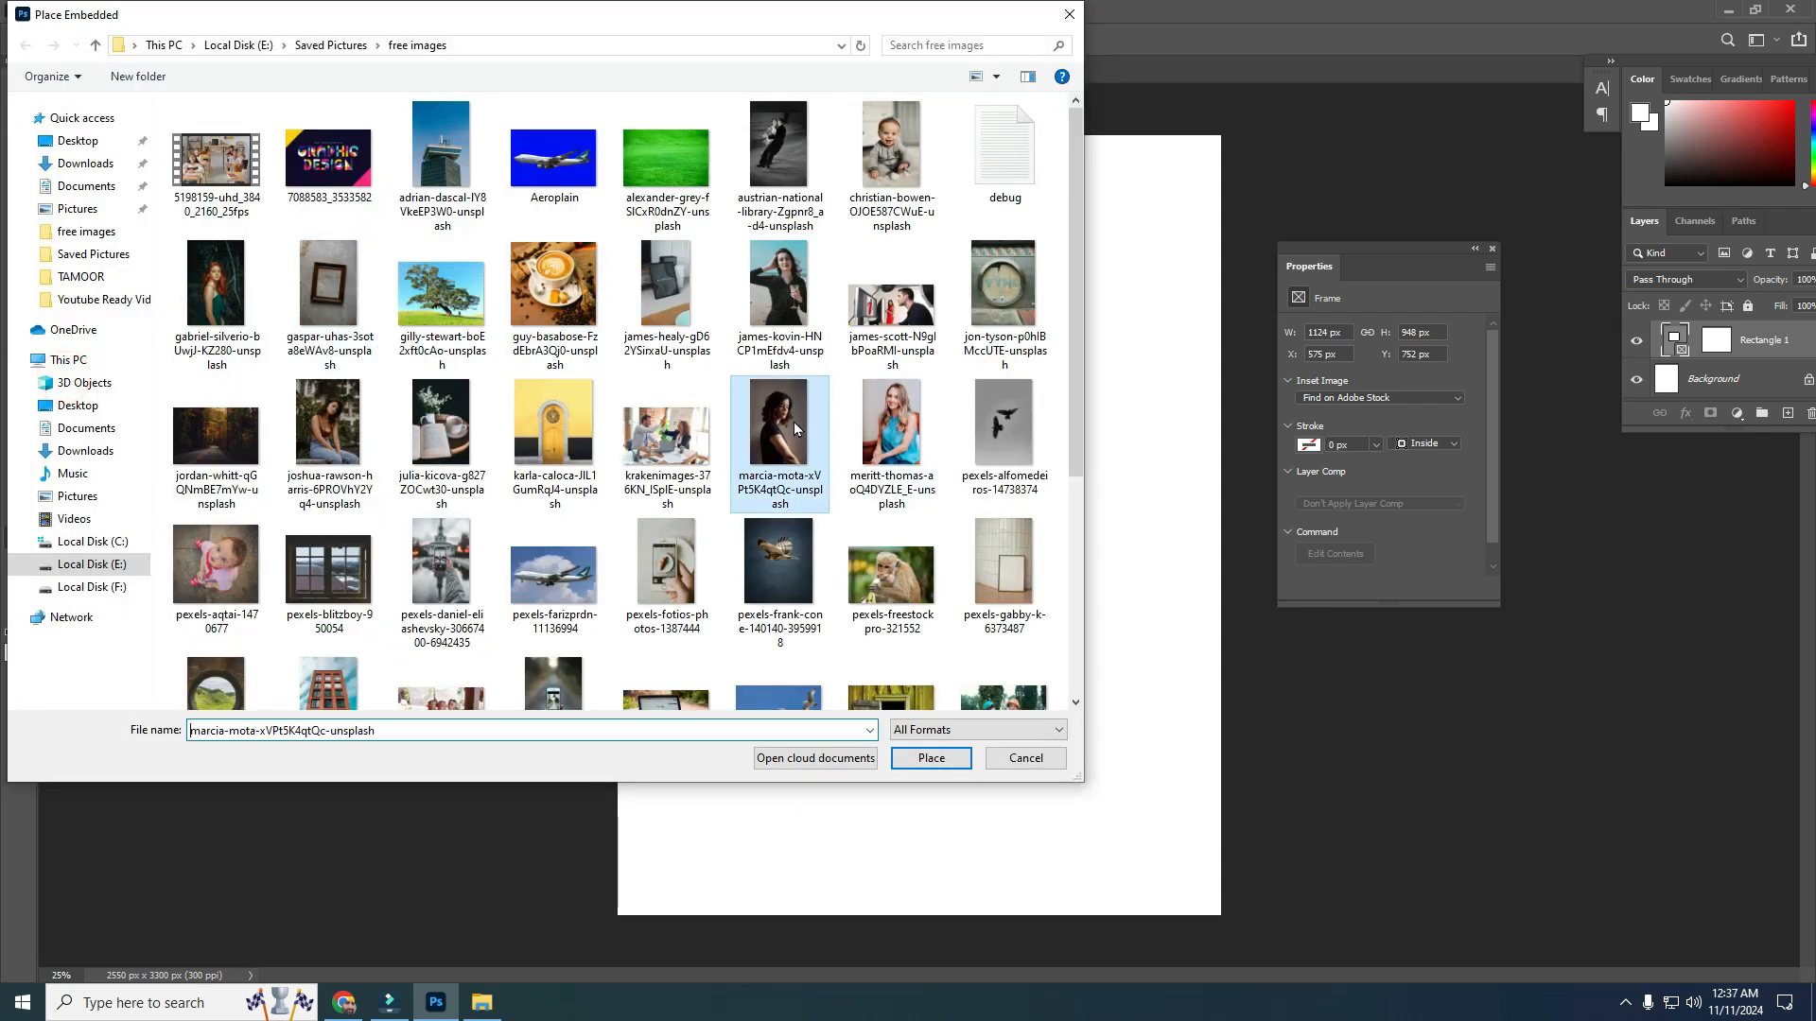
left_click(939, 760)
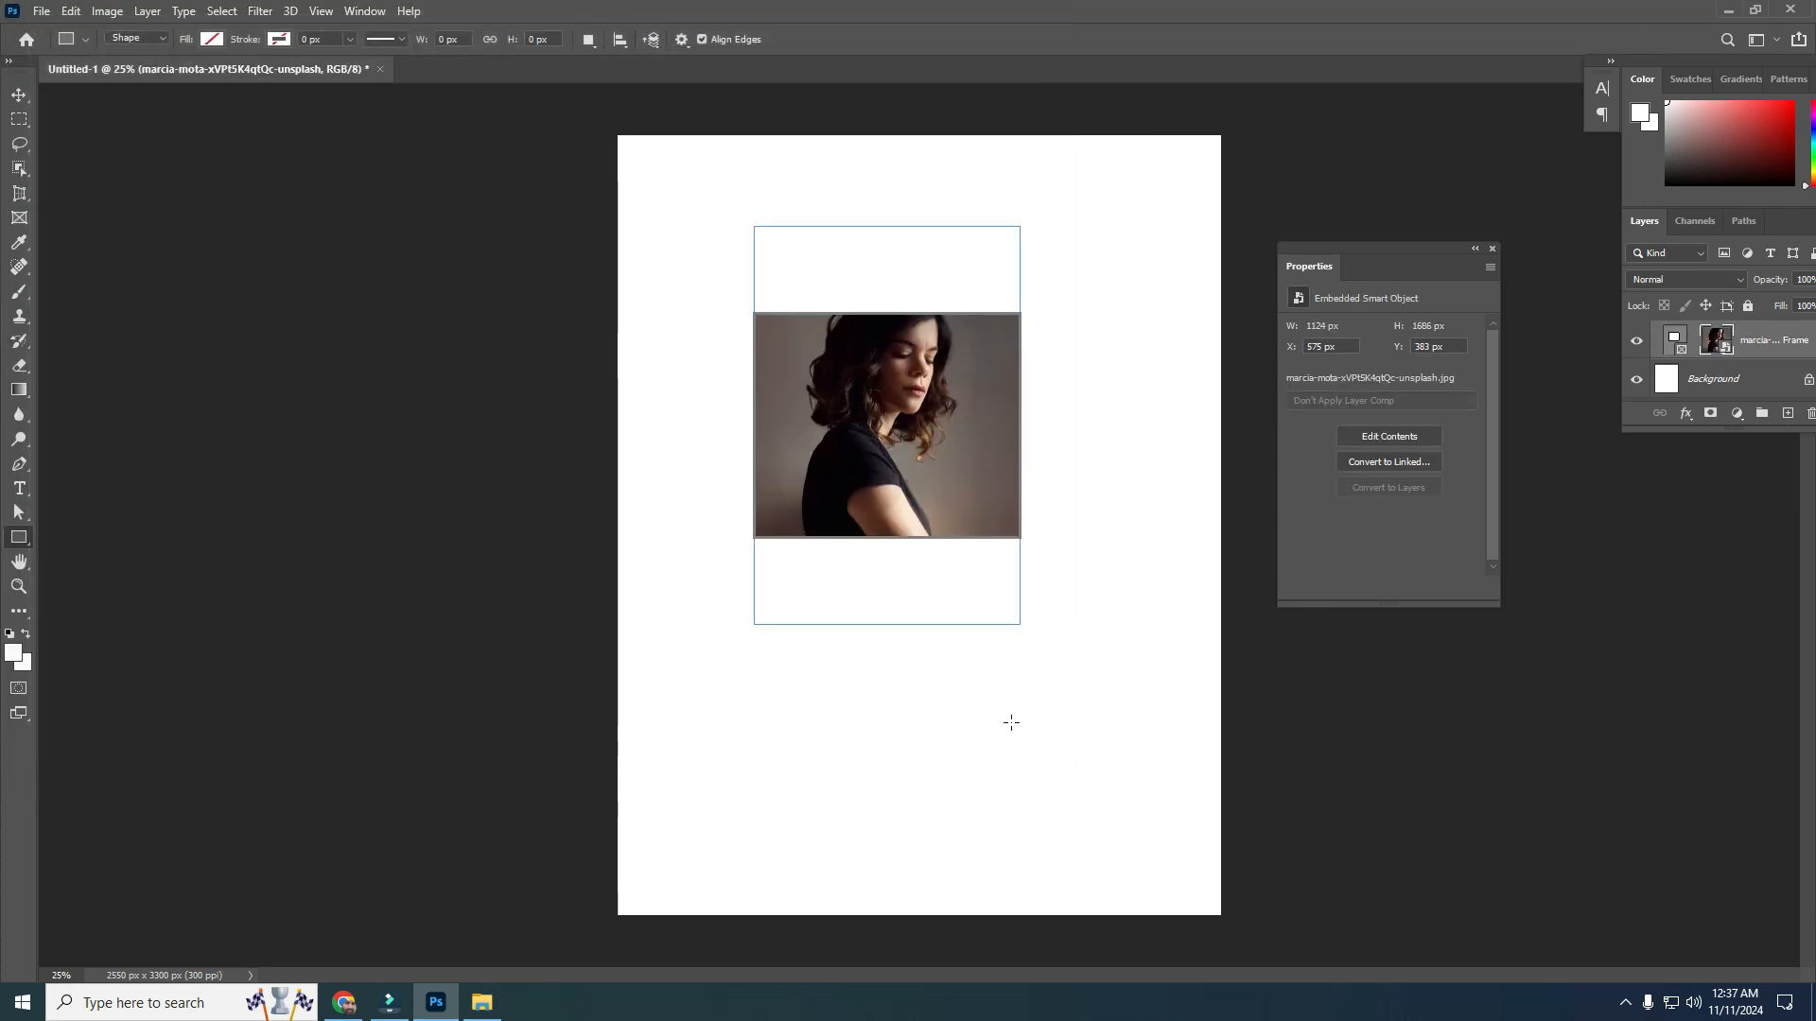
Undo the photo placement and frame conversion, returning to the plain rectangle
key("v")
left_click(735, 403)
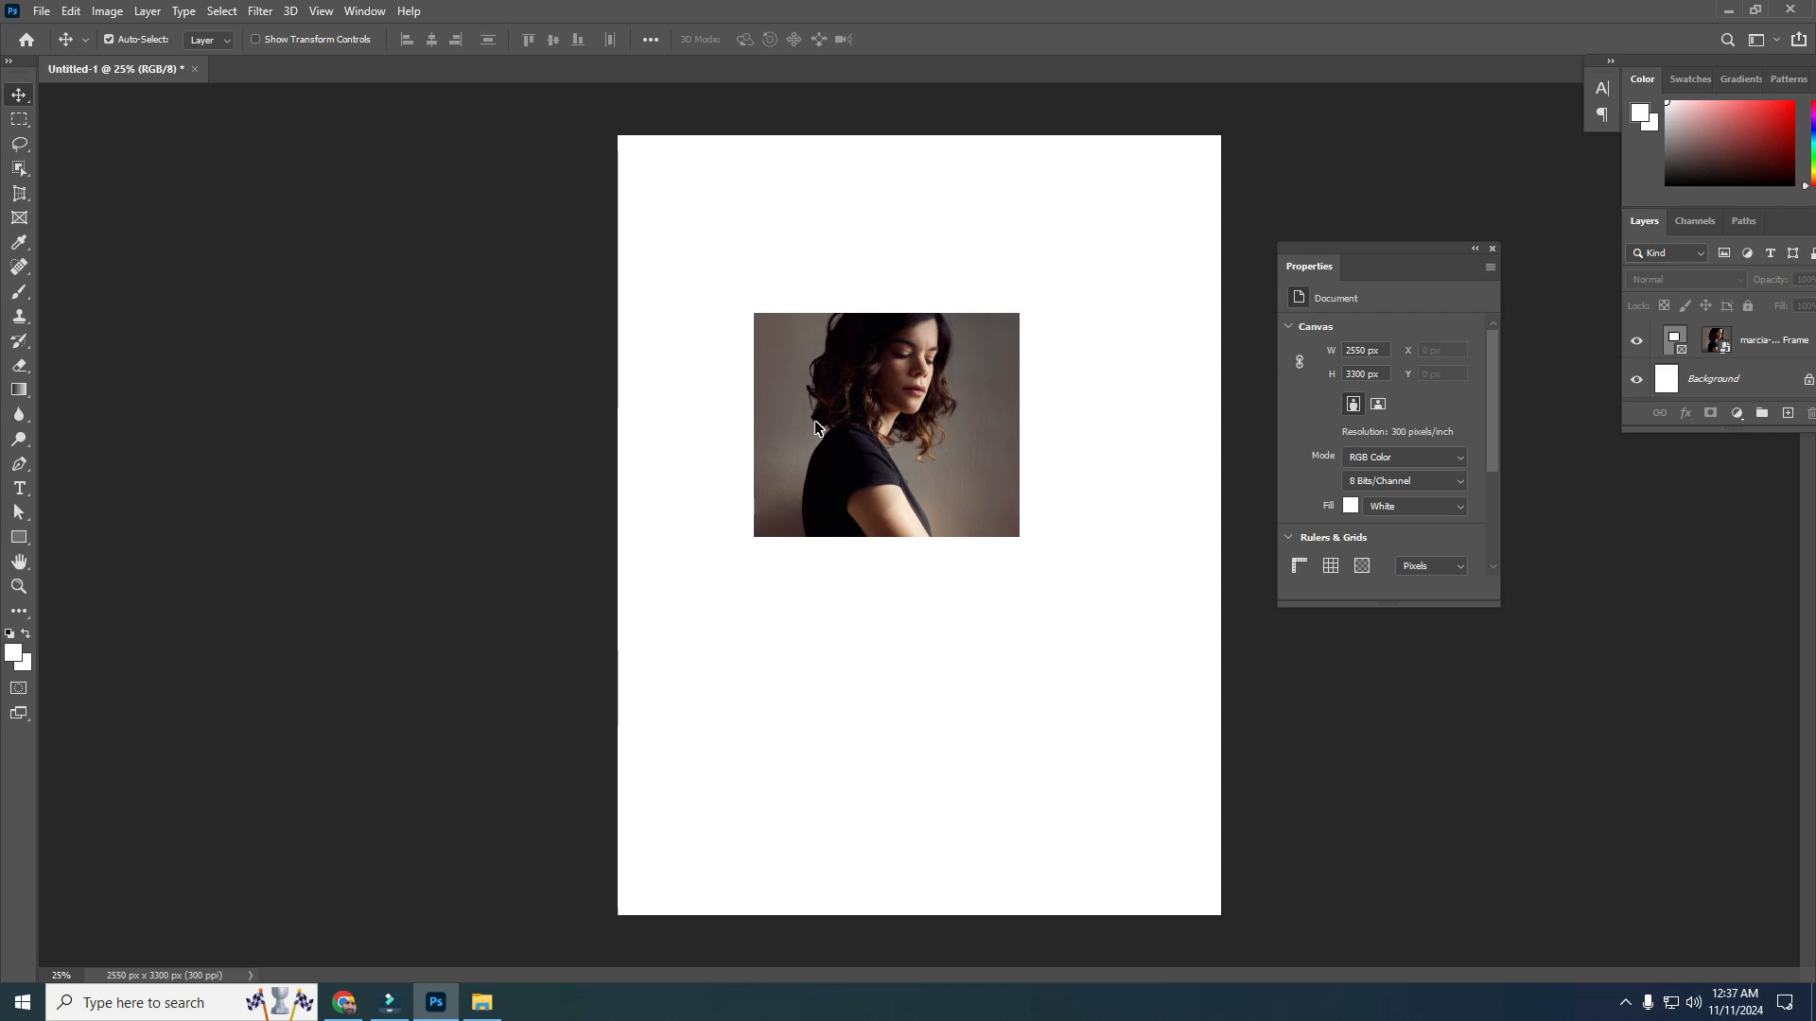
key("ctrl+z")
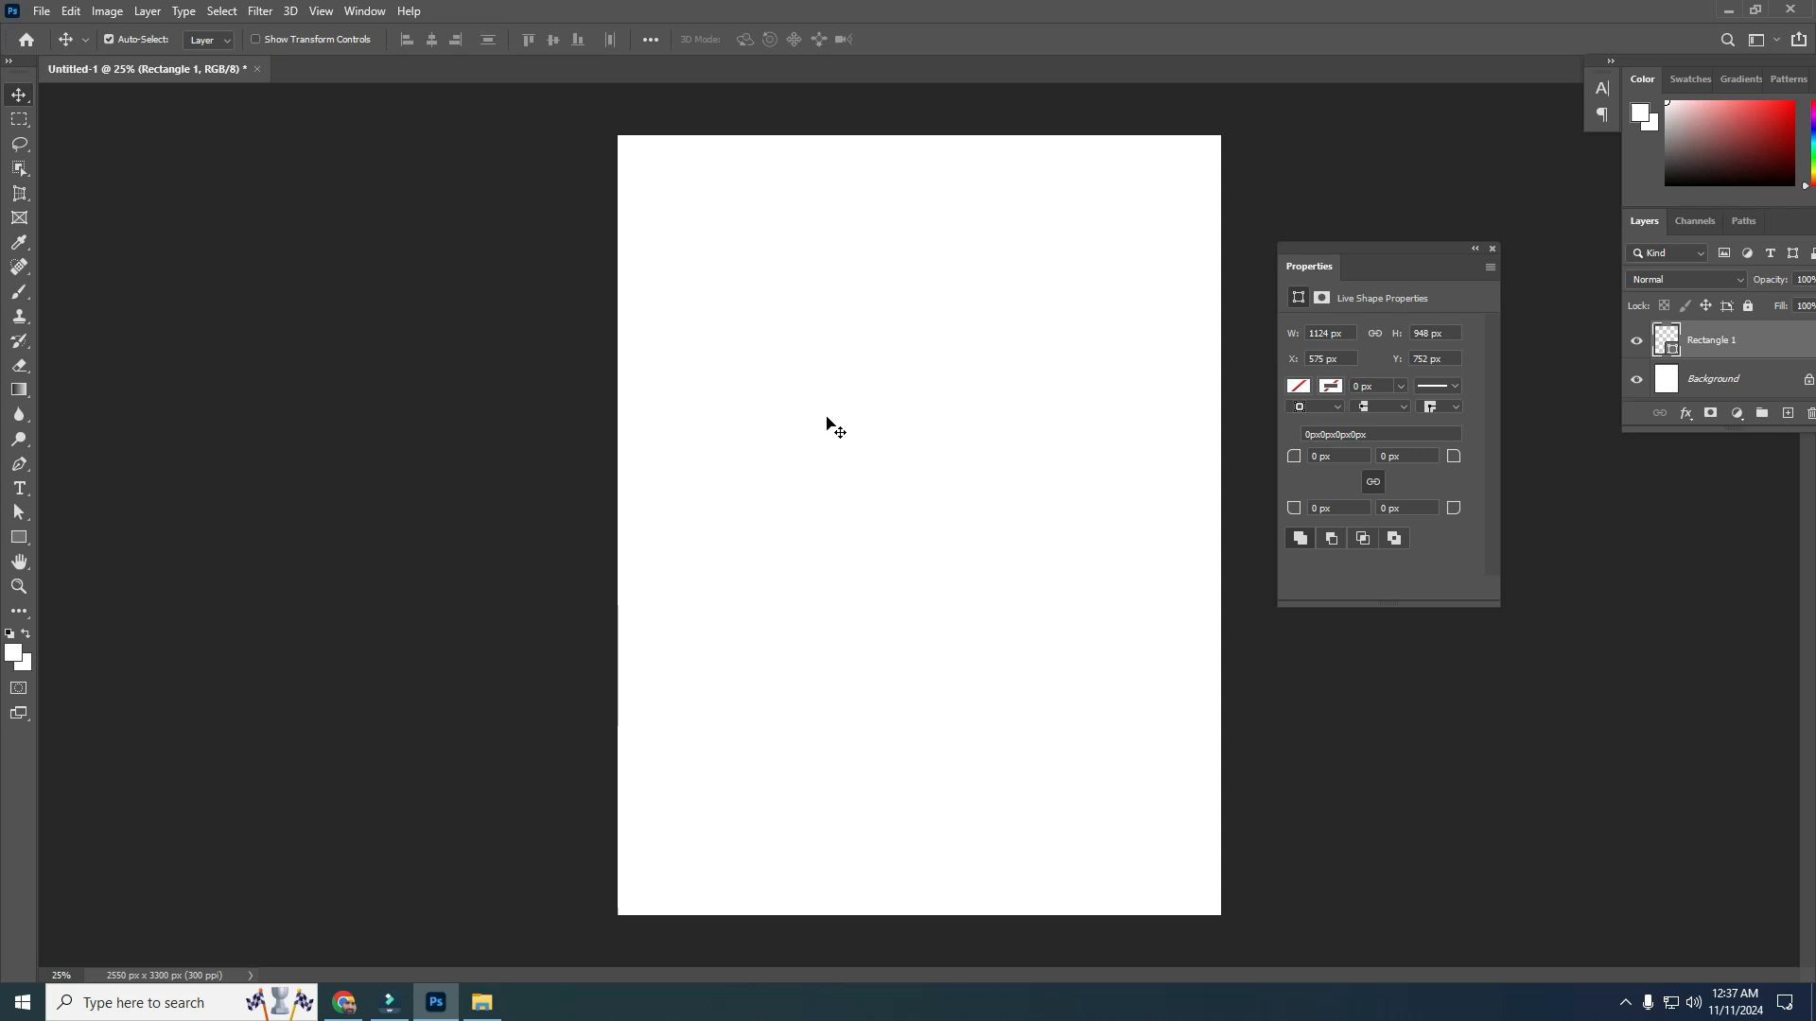
Choose the Pen tool and set its drawing mode to Shape
left_click(19, 465)
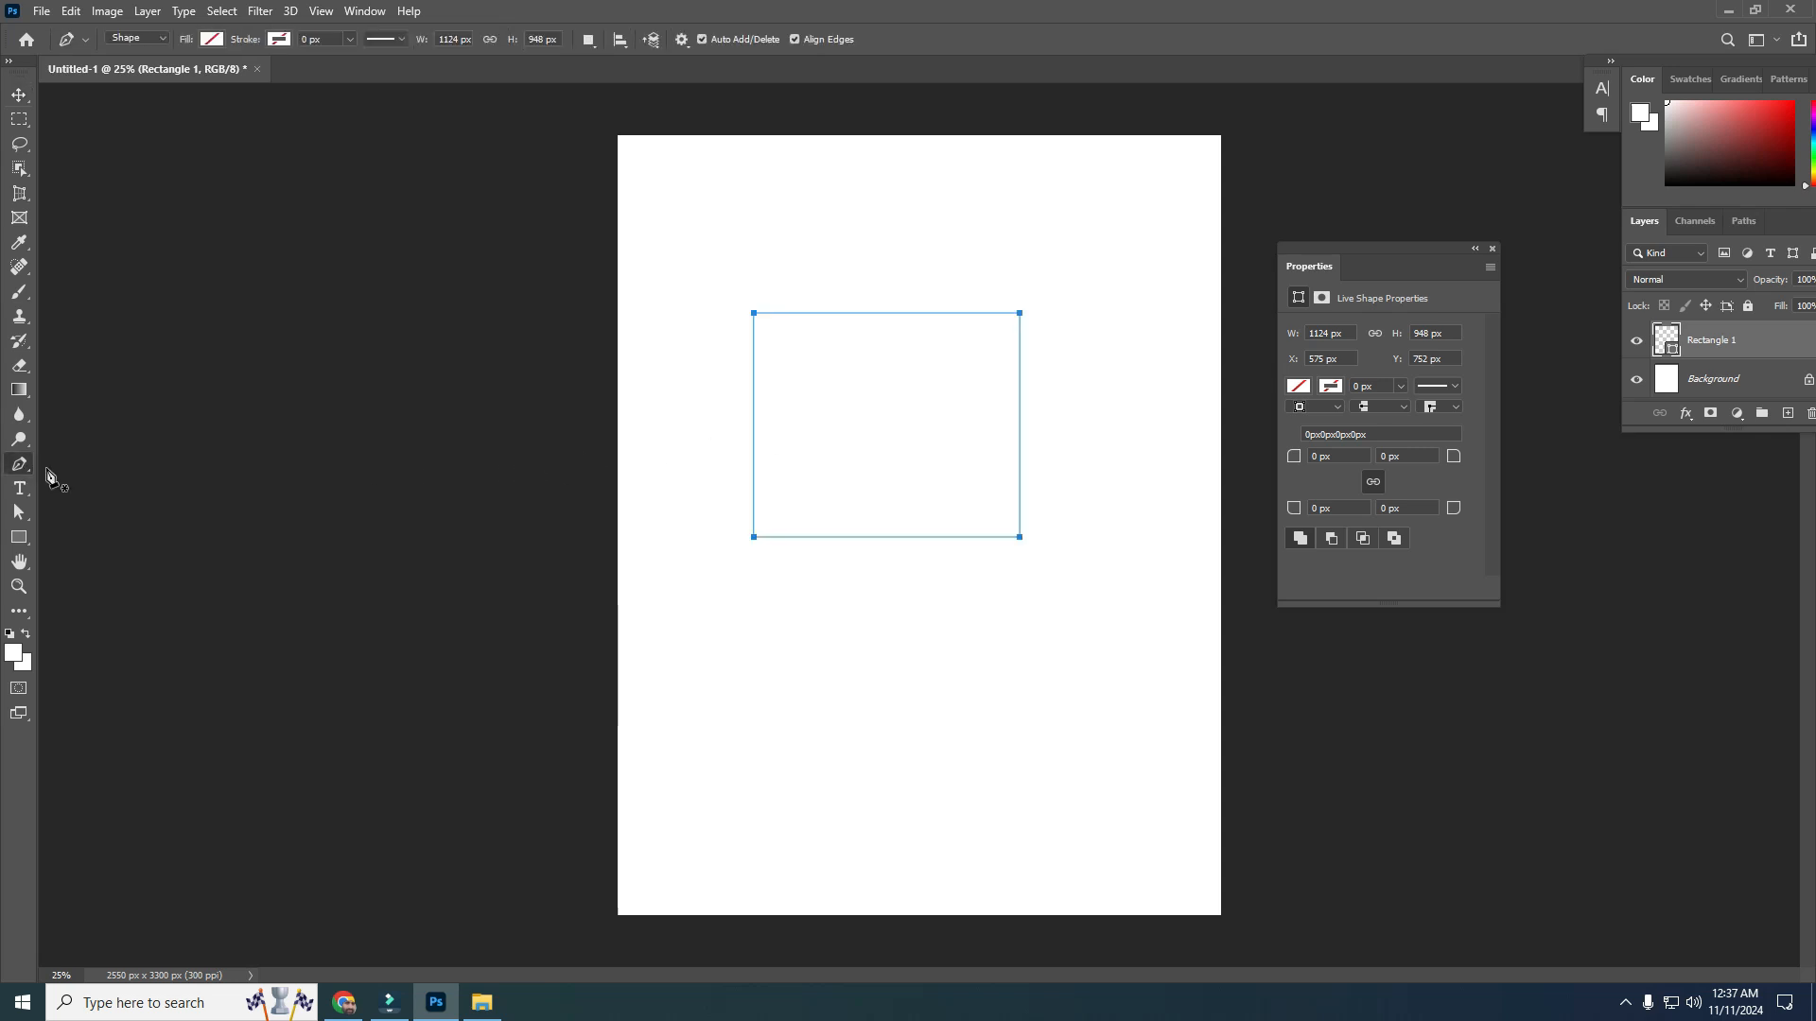
left_click(152, 40)
left_click(132, 69)
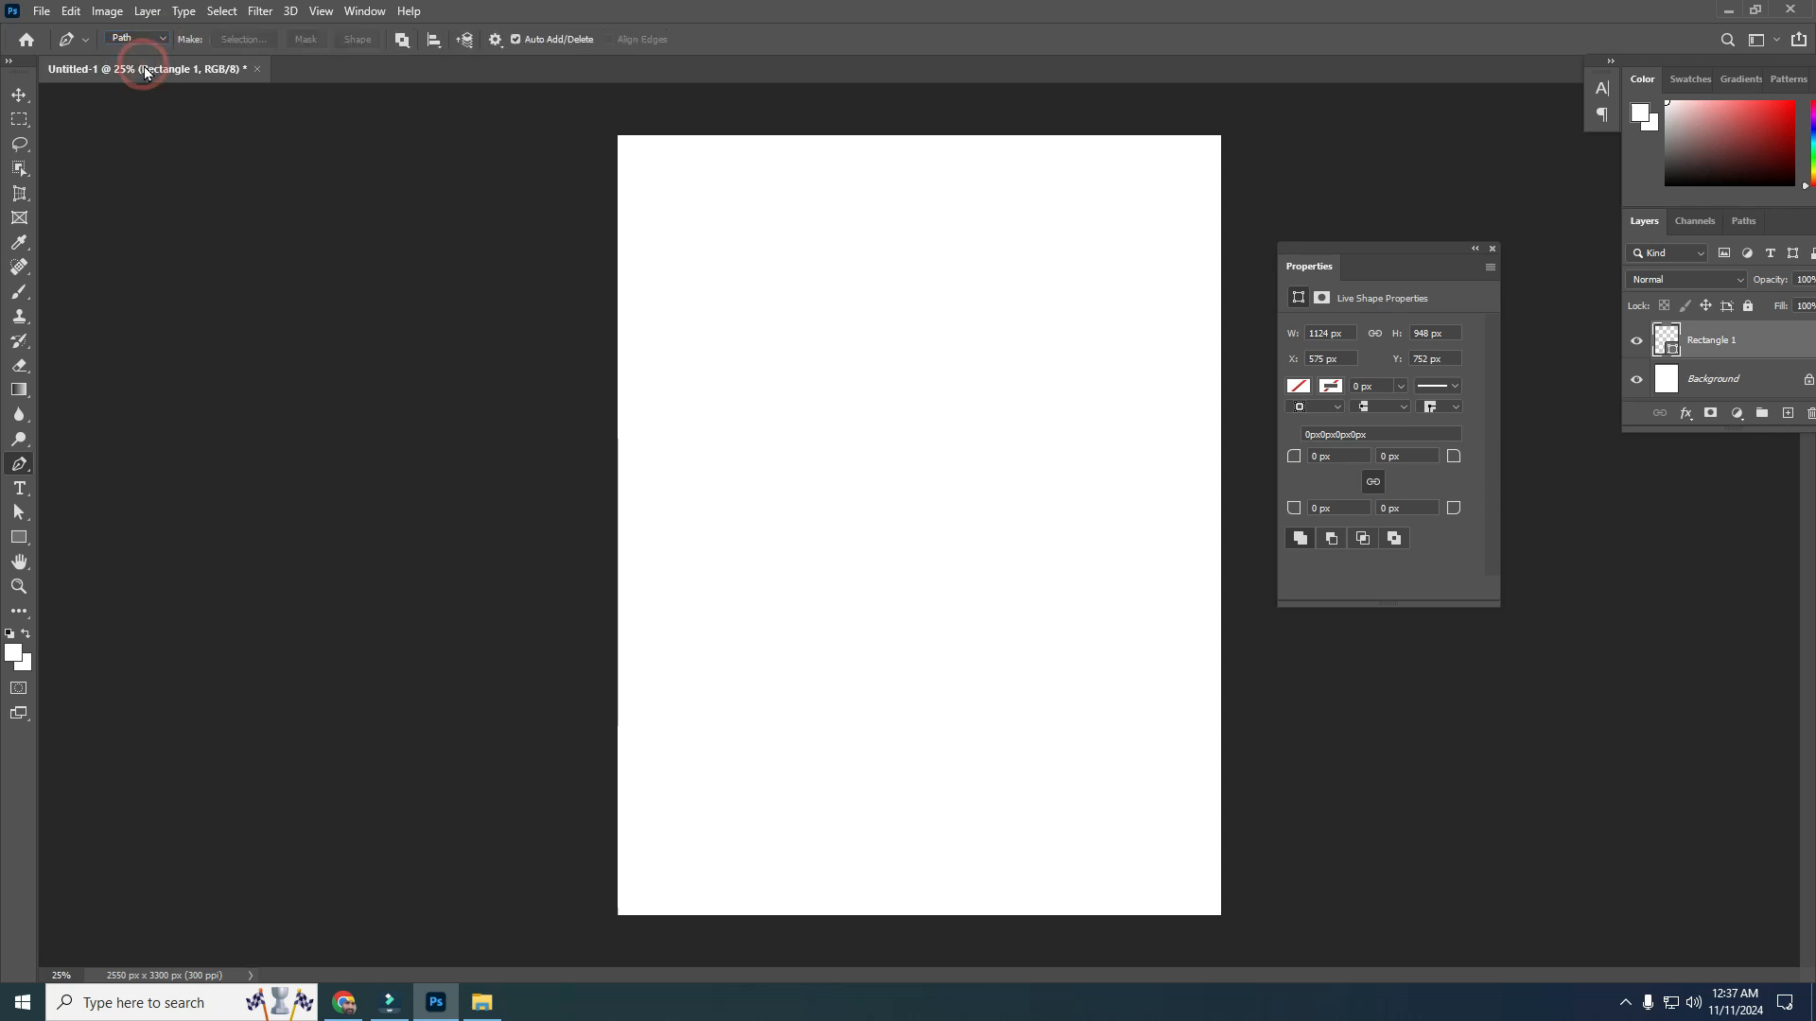
left_click(162, 37)
left_click(133, 54)
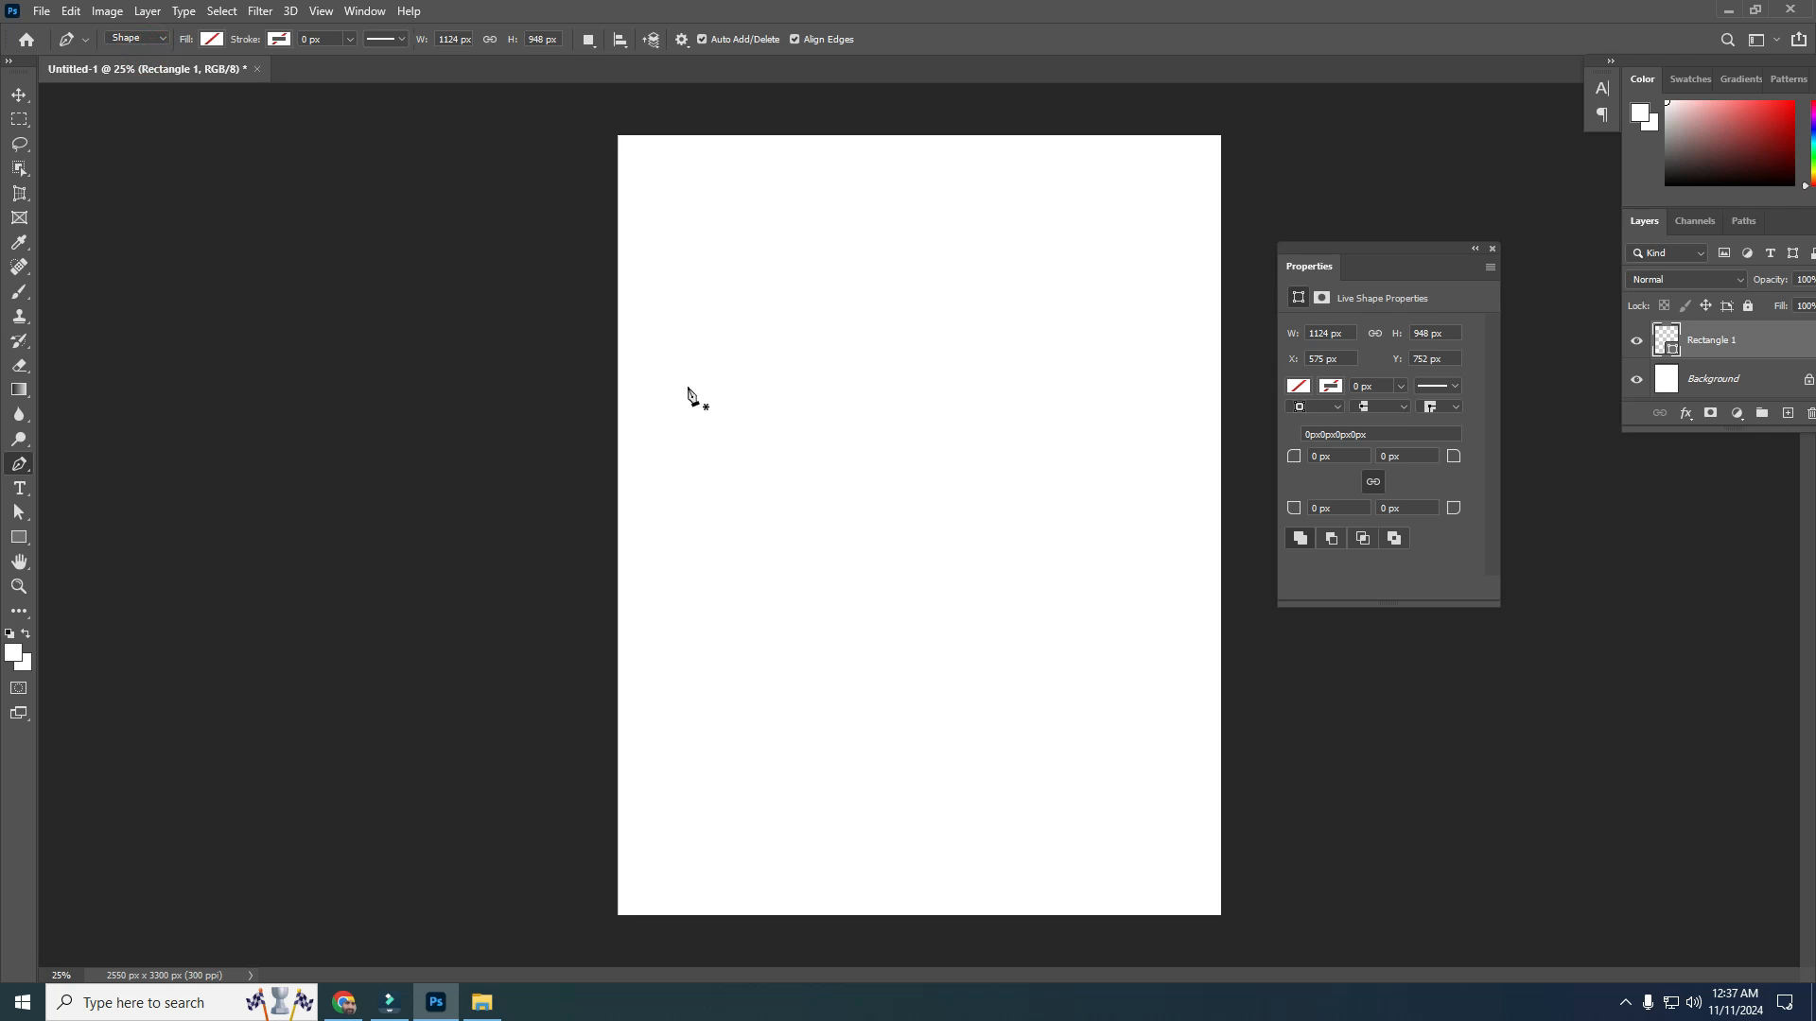
Draw a closed heart-shaped path about 692 × 721 px in the upper middle of the page with the Pen tool
left_click(901, 383)
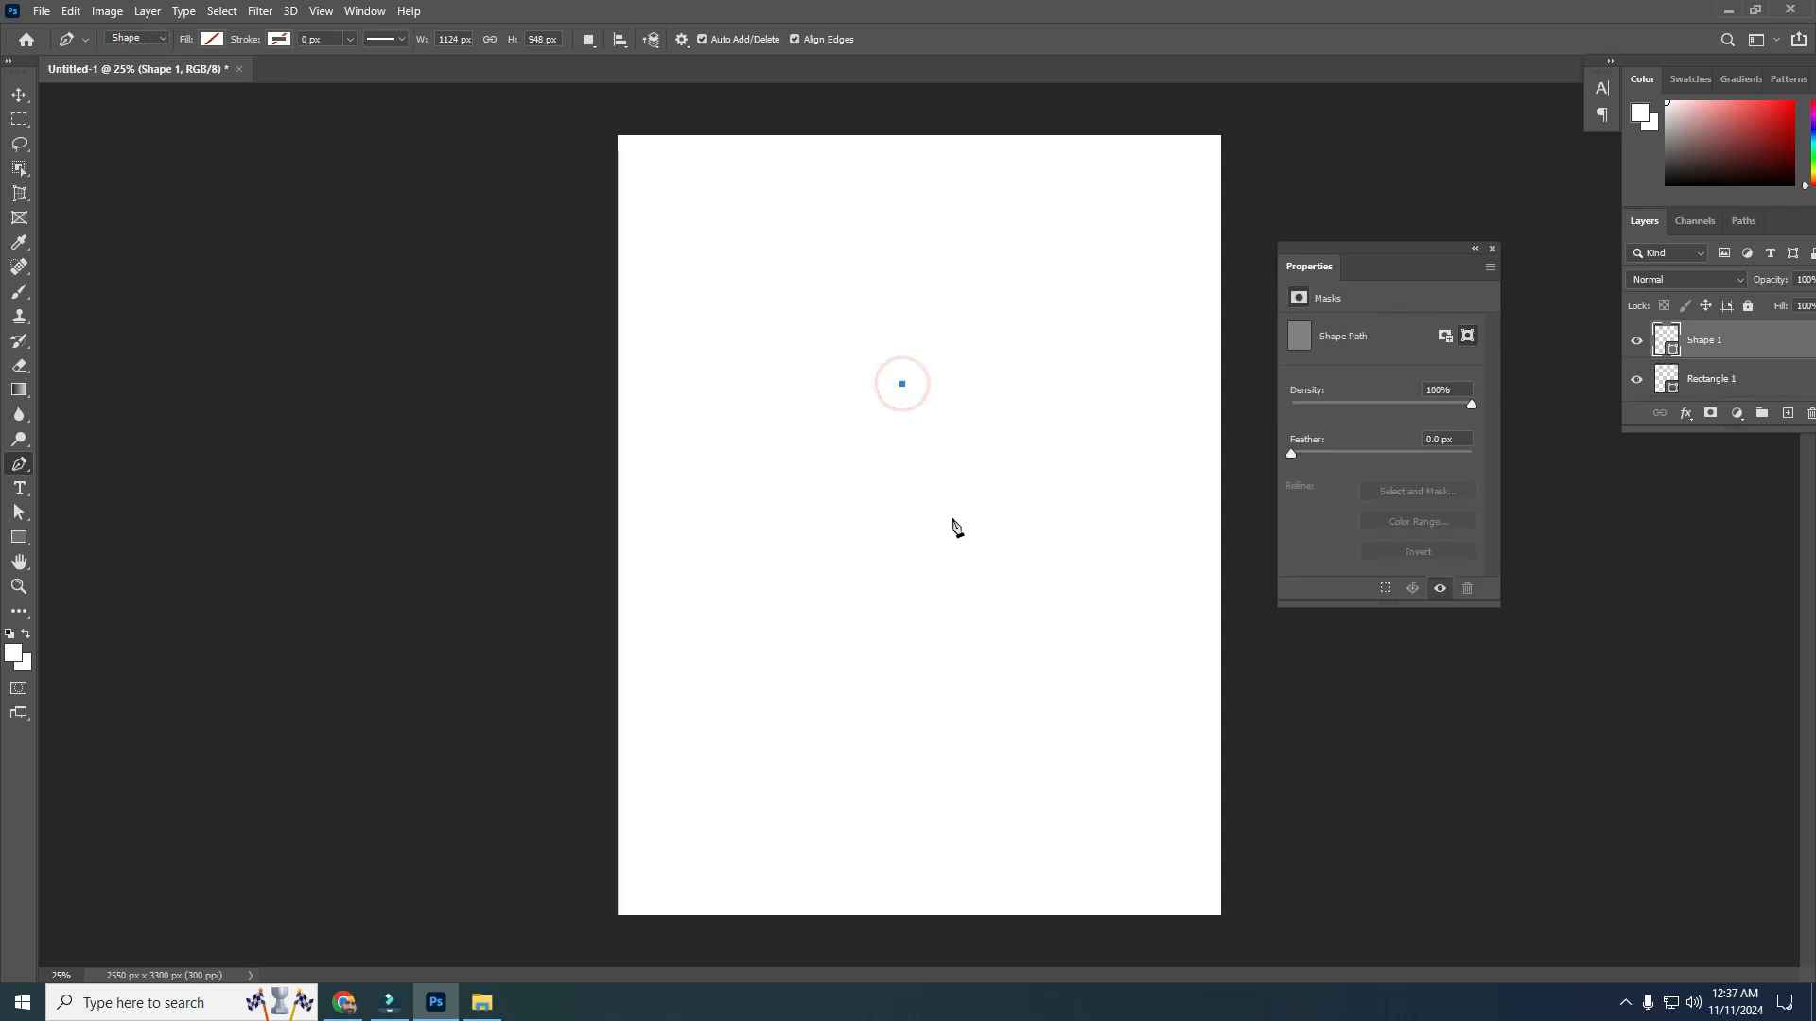
left_click_drag(916, 528, 731, 767)
left_click(916, 526)
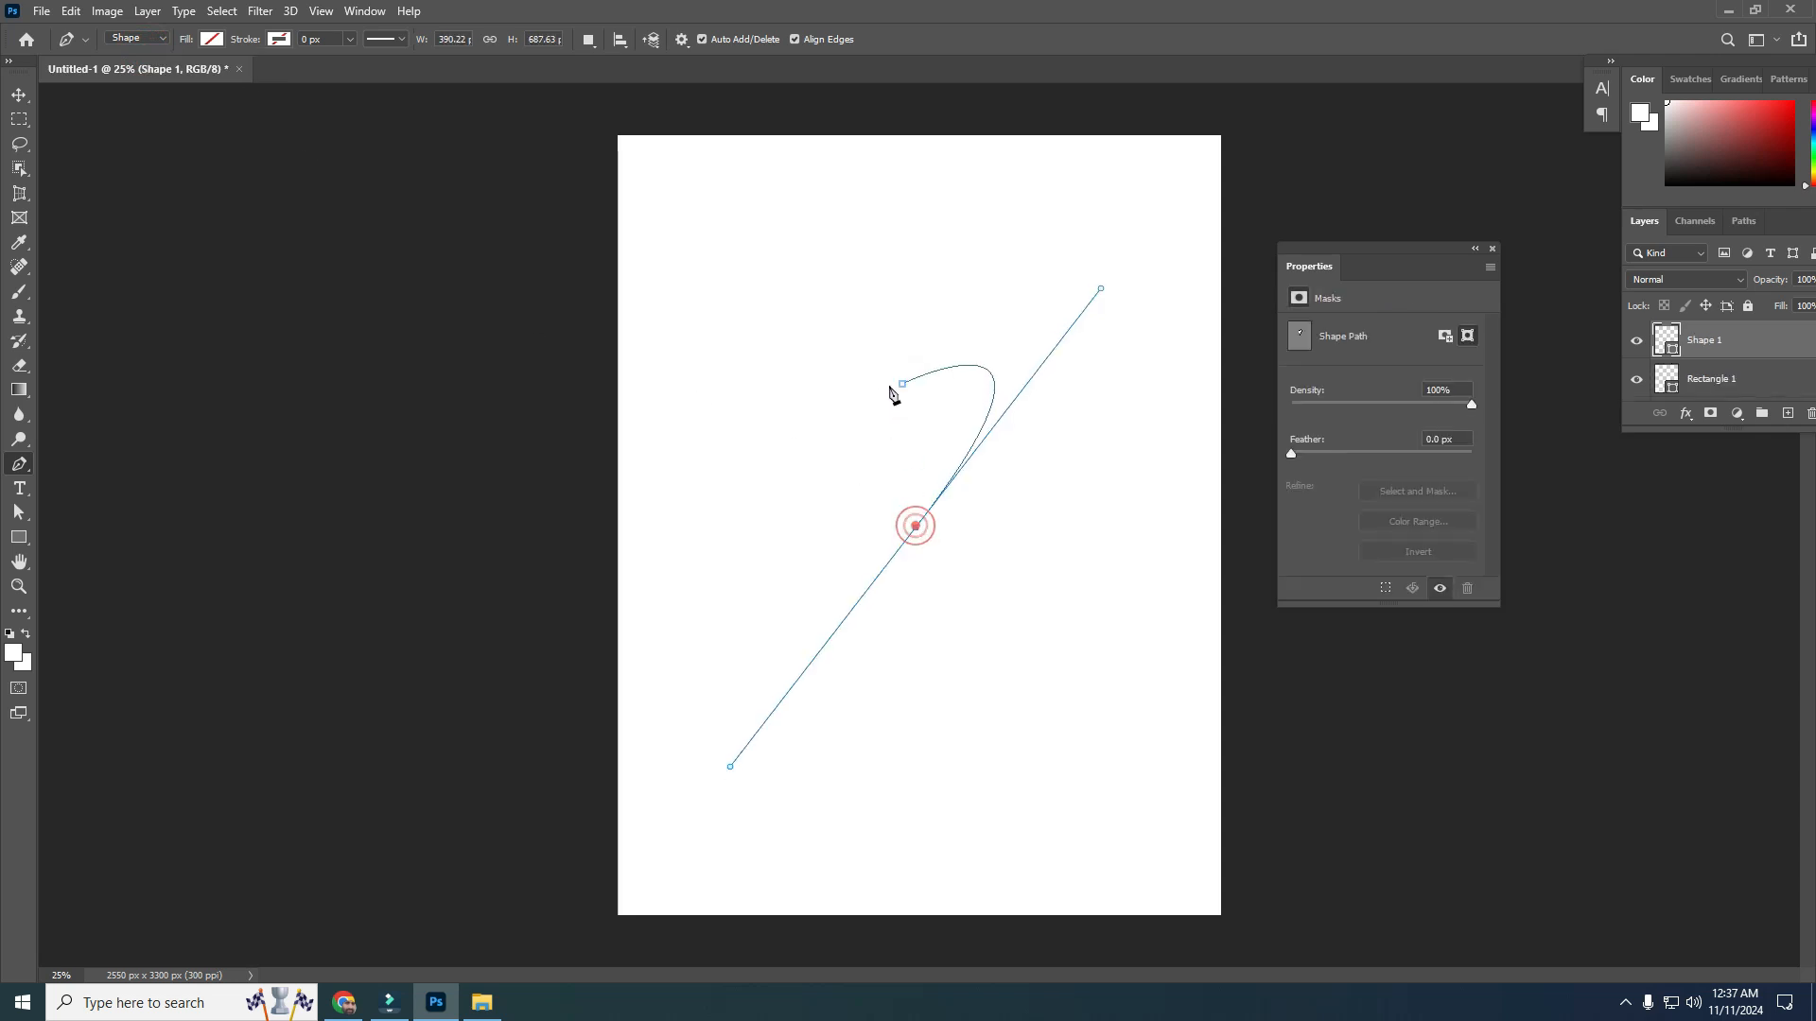
left_click_drag(901, 383, 929, 403)
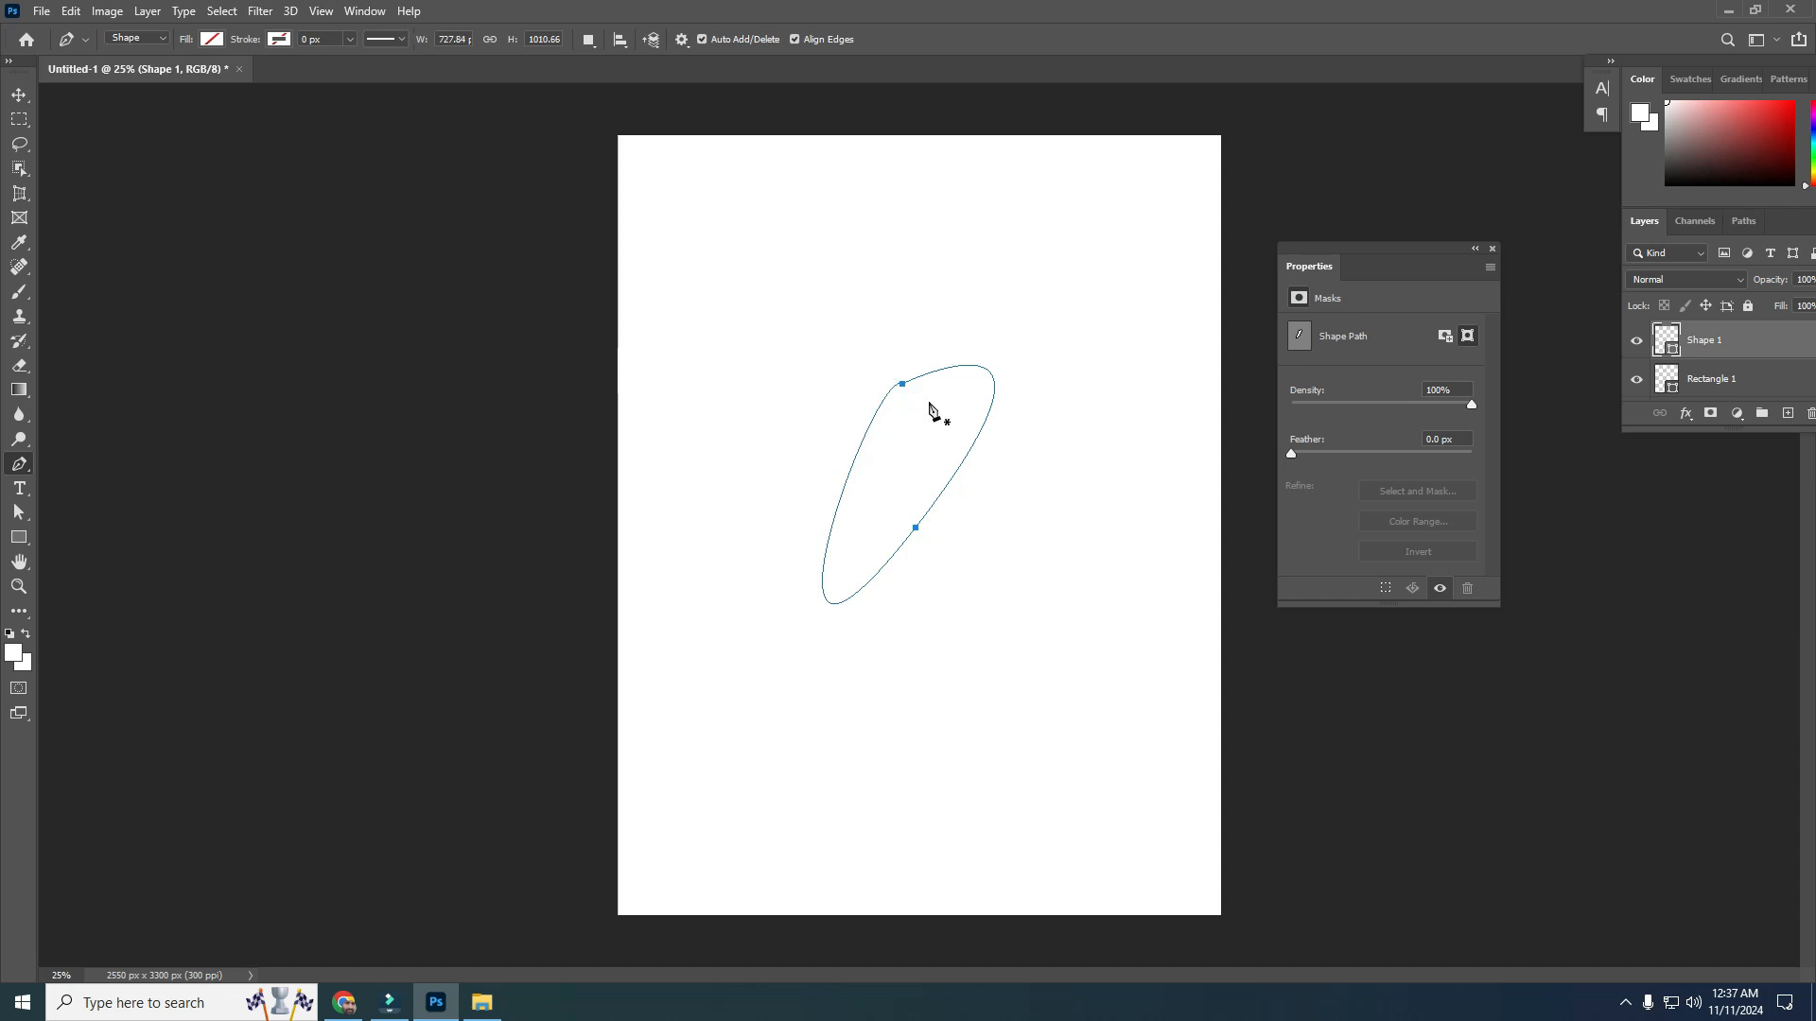
key("ctrl+z")
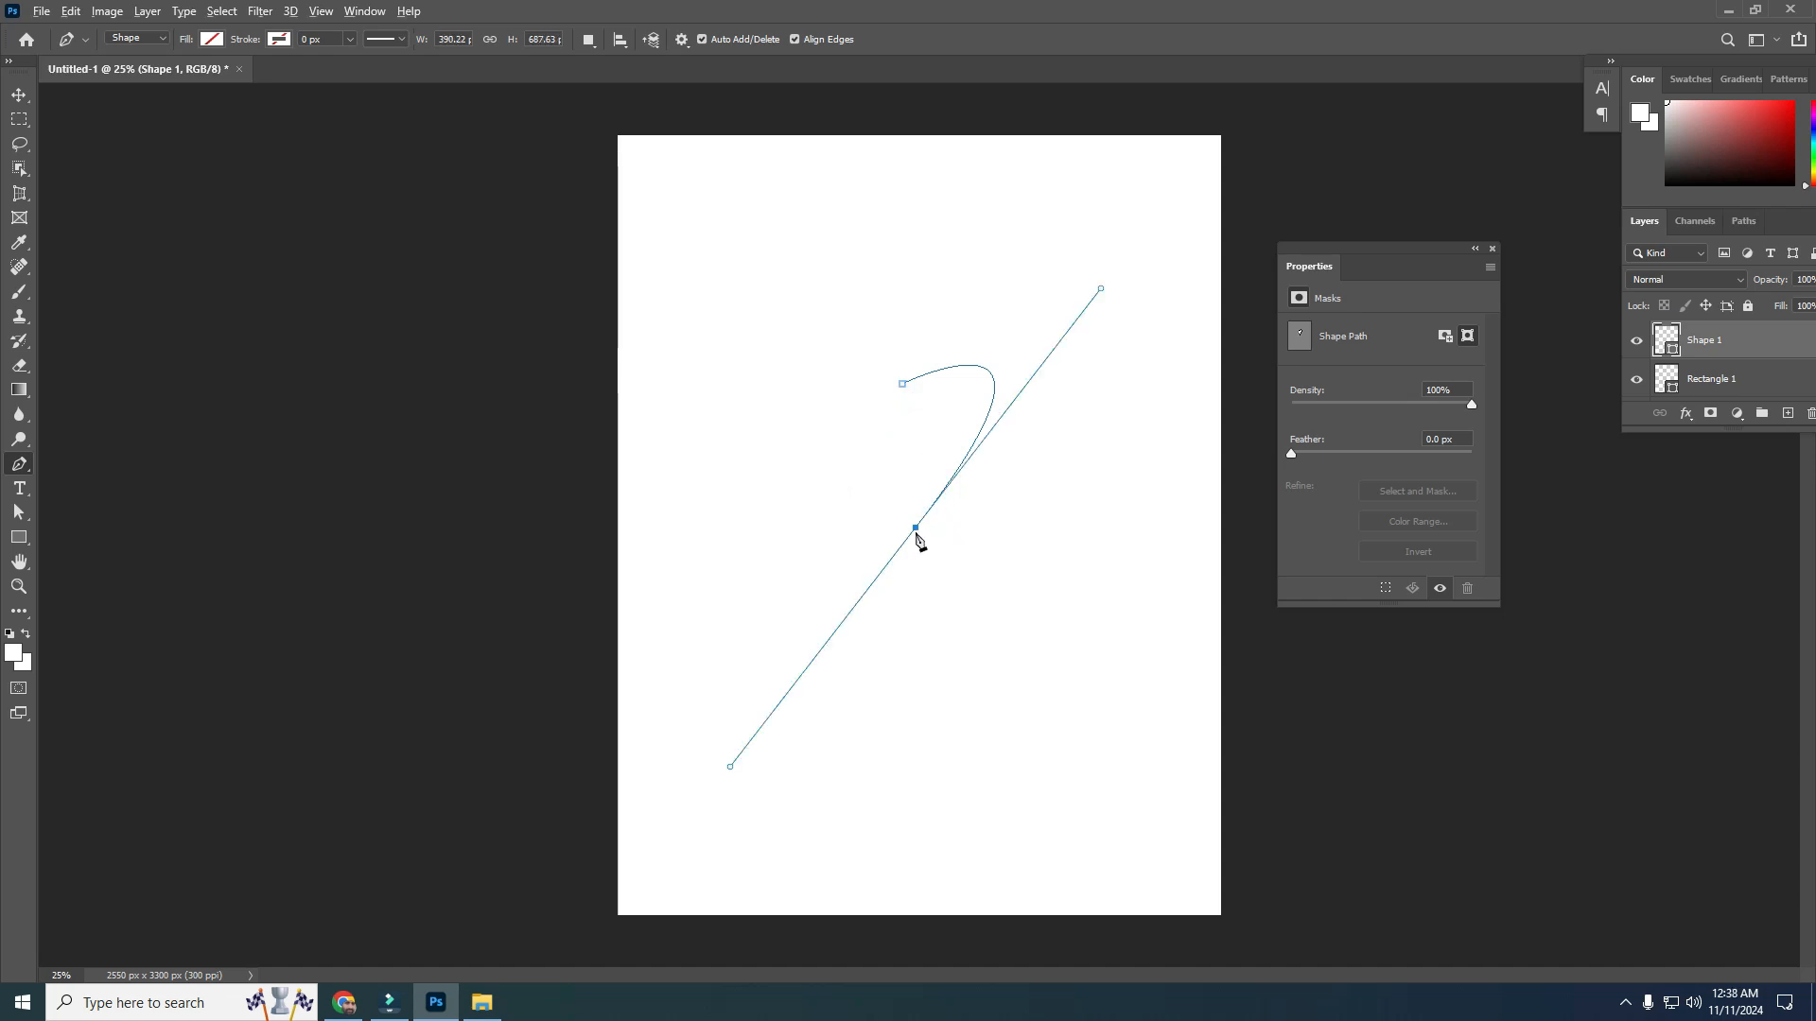
left_click_drag(912, 544, 732, 774)
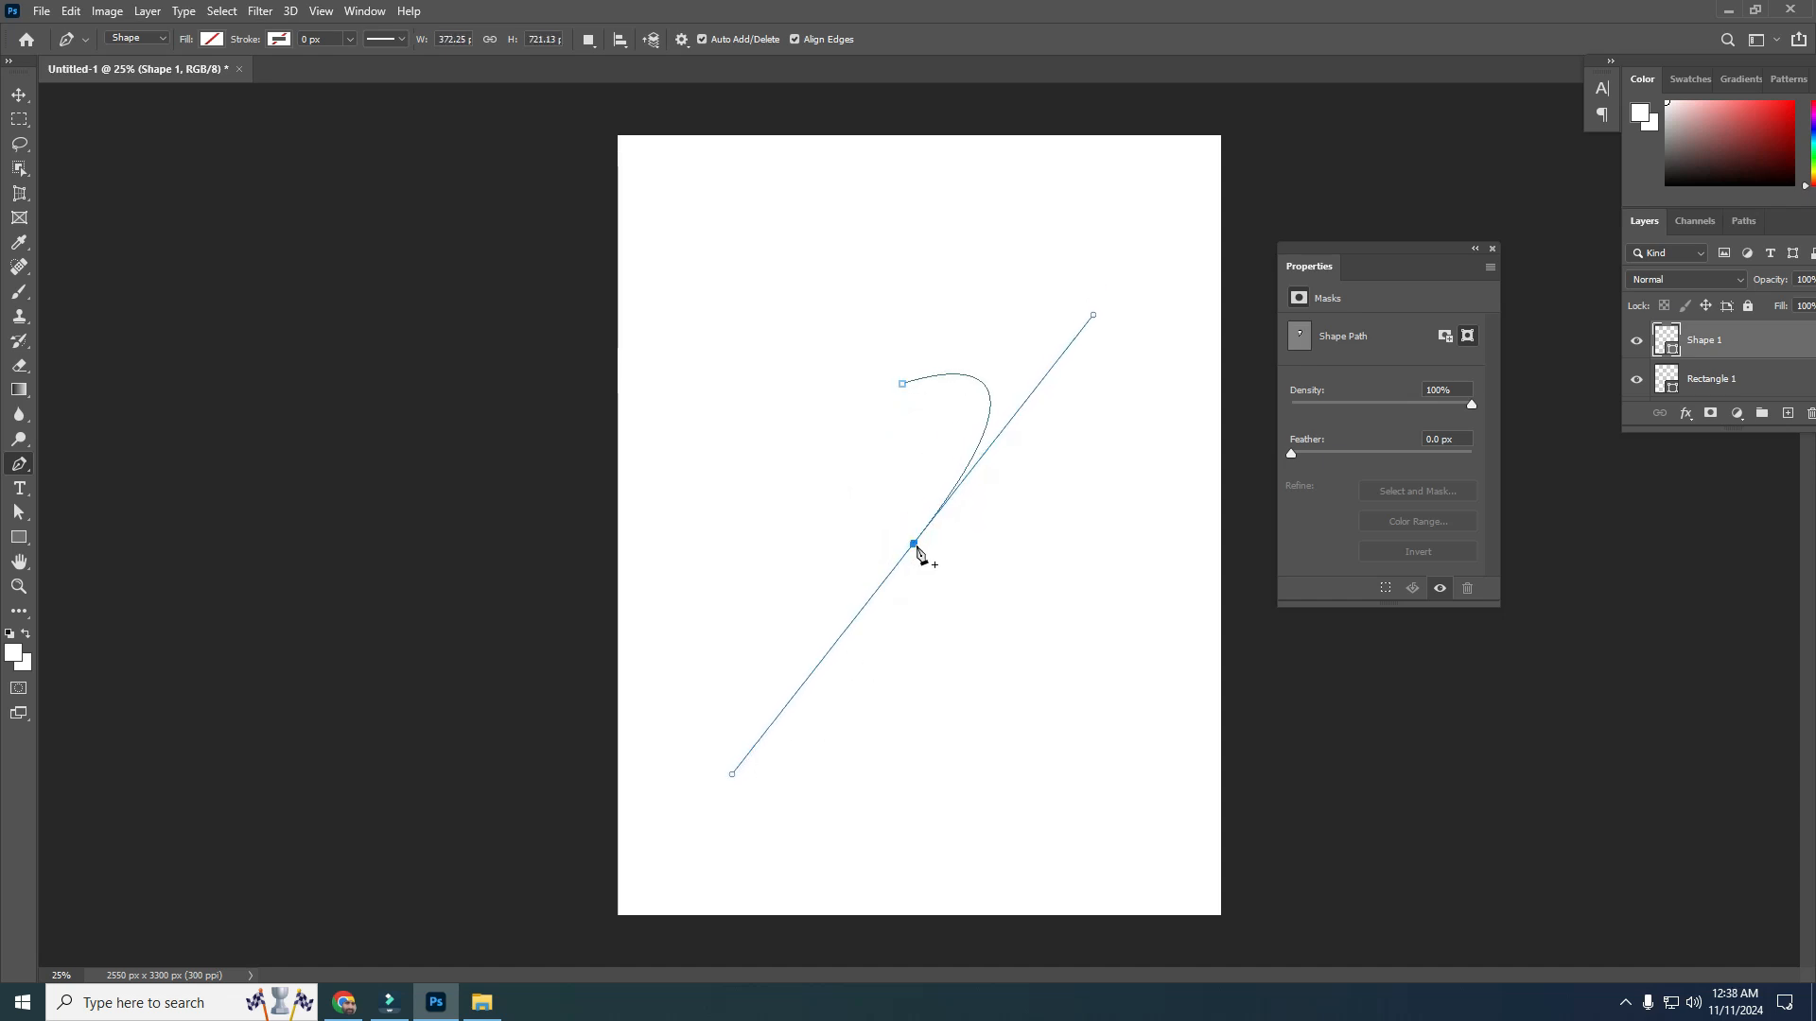
left_click(913, 545)
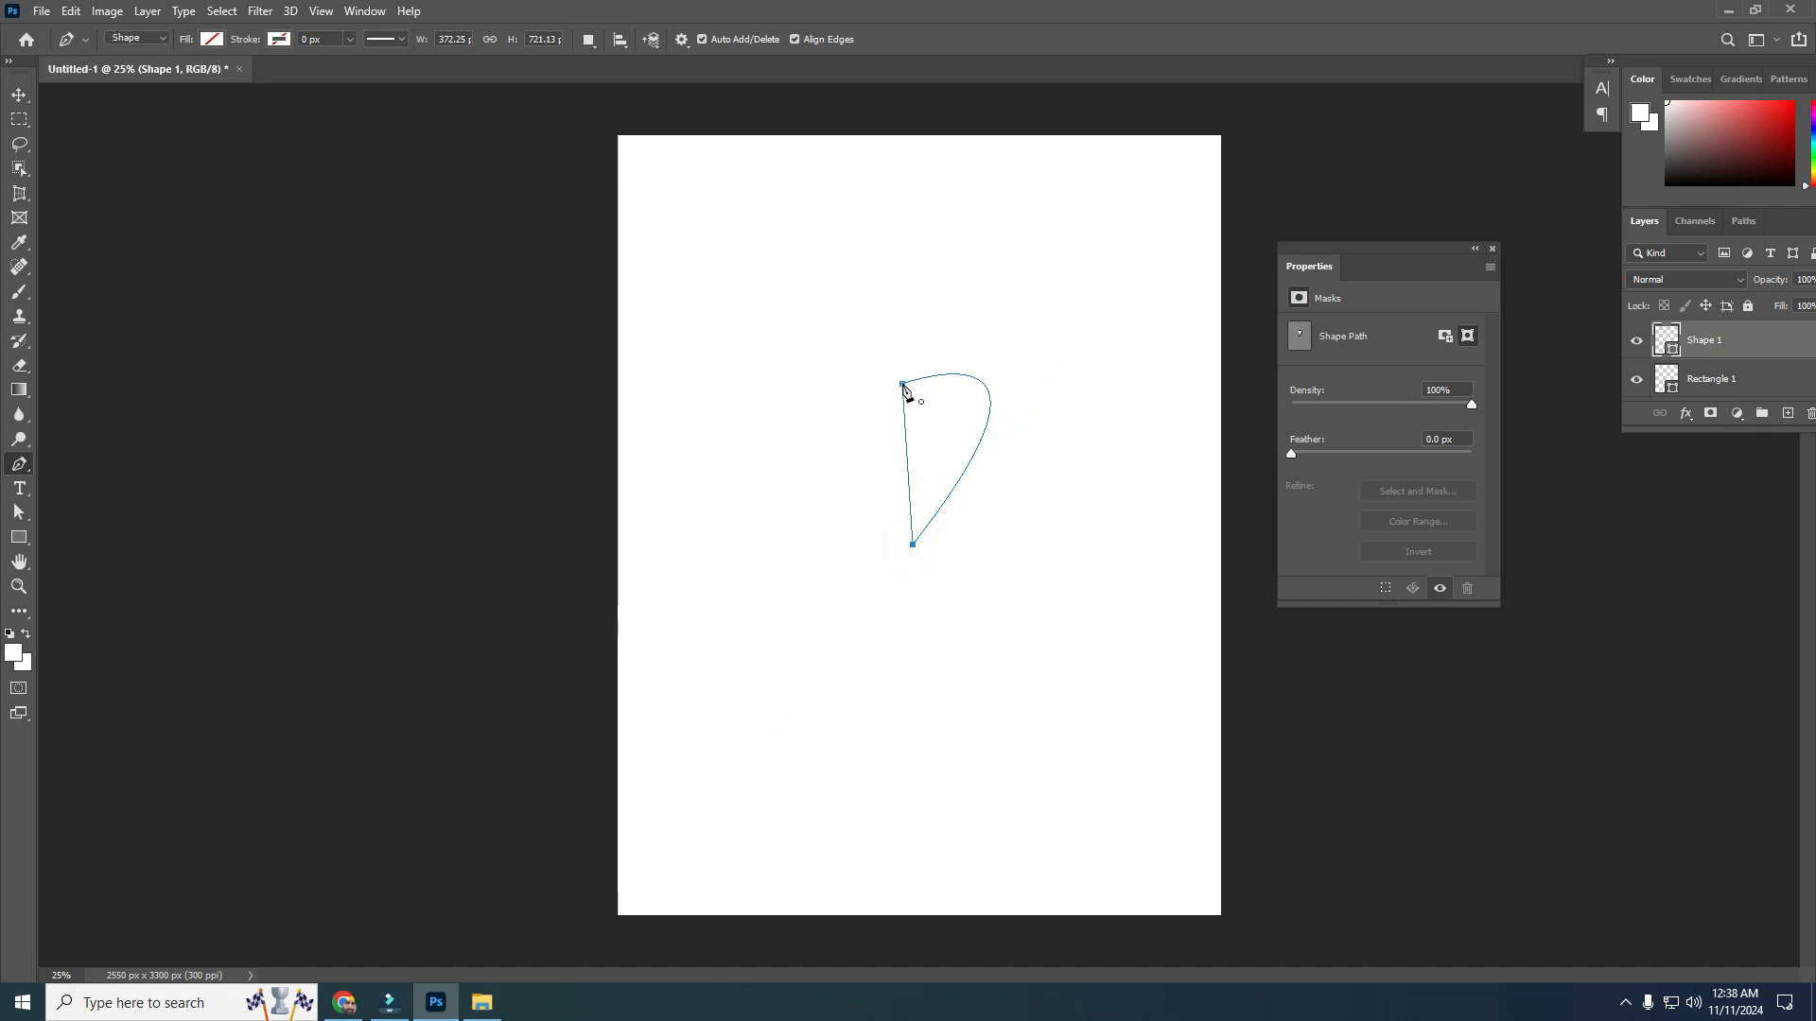
left_click_drag(902, 384, 1071, 455)
Convert the heart shape layer into a frame
left_click(149, 13)
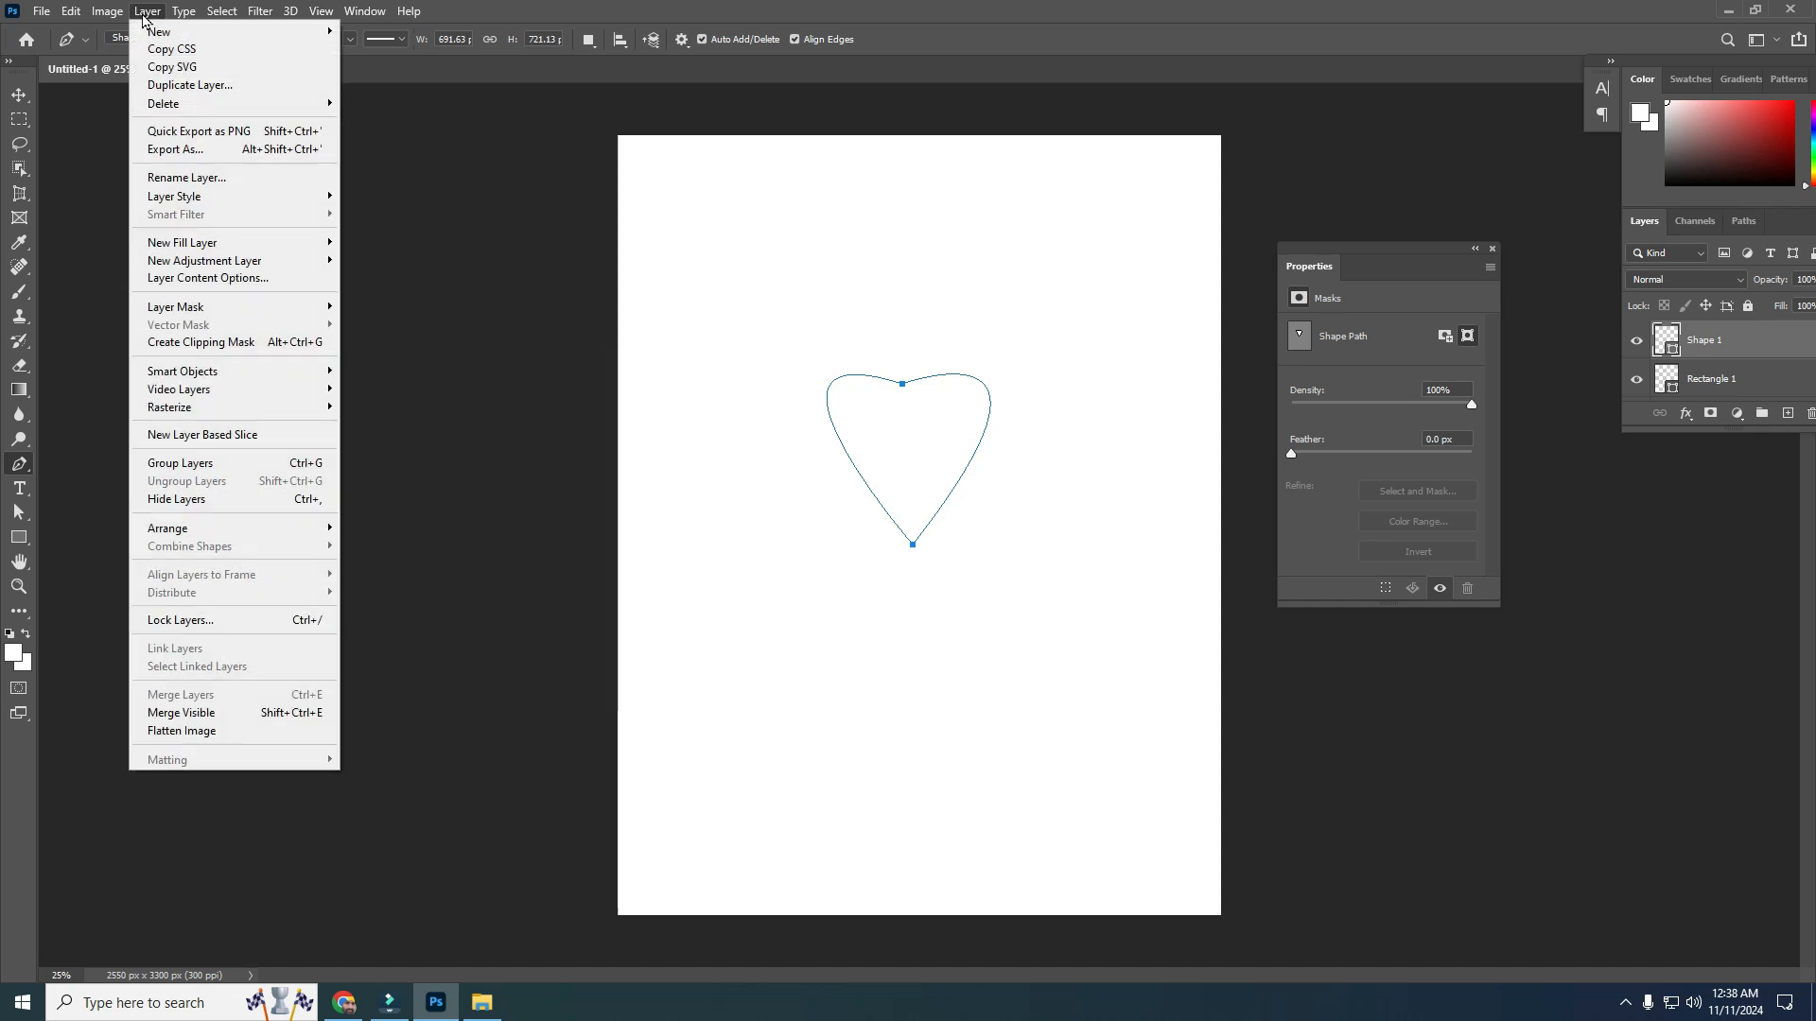
mouse_move(168, 35)
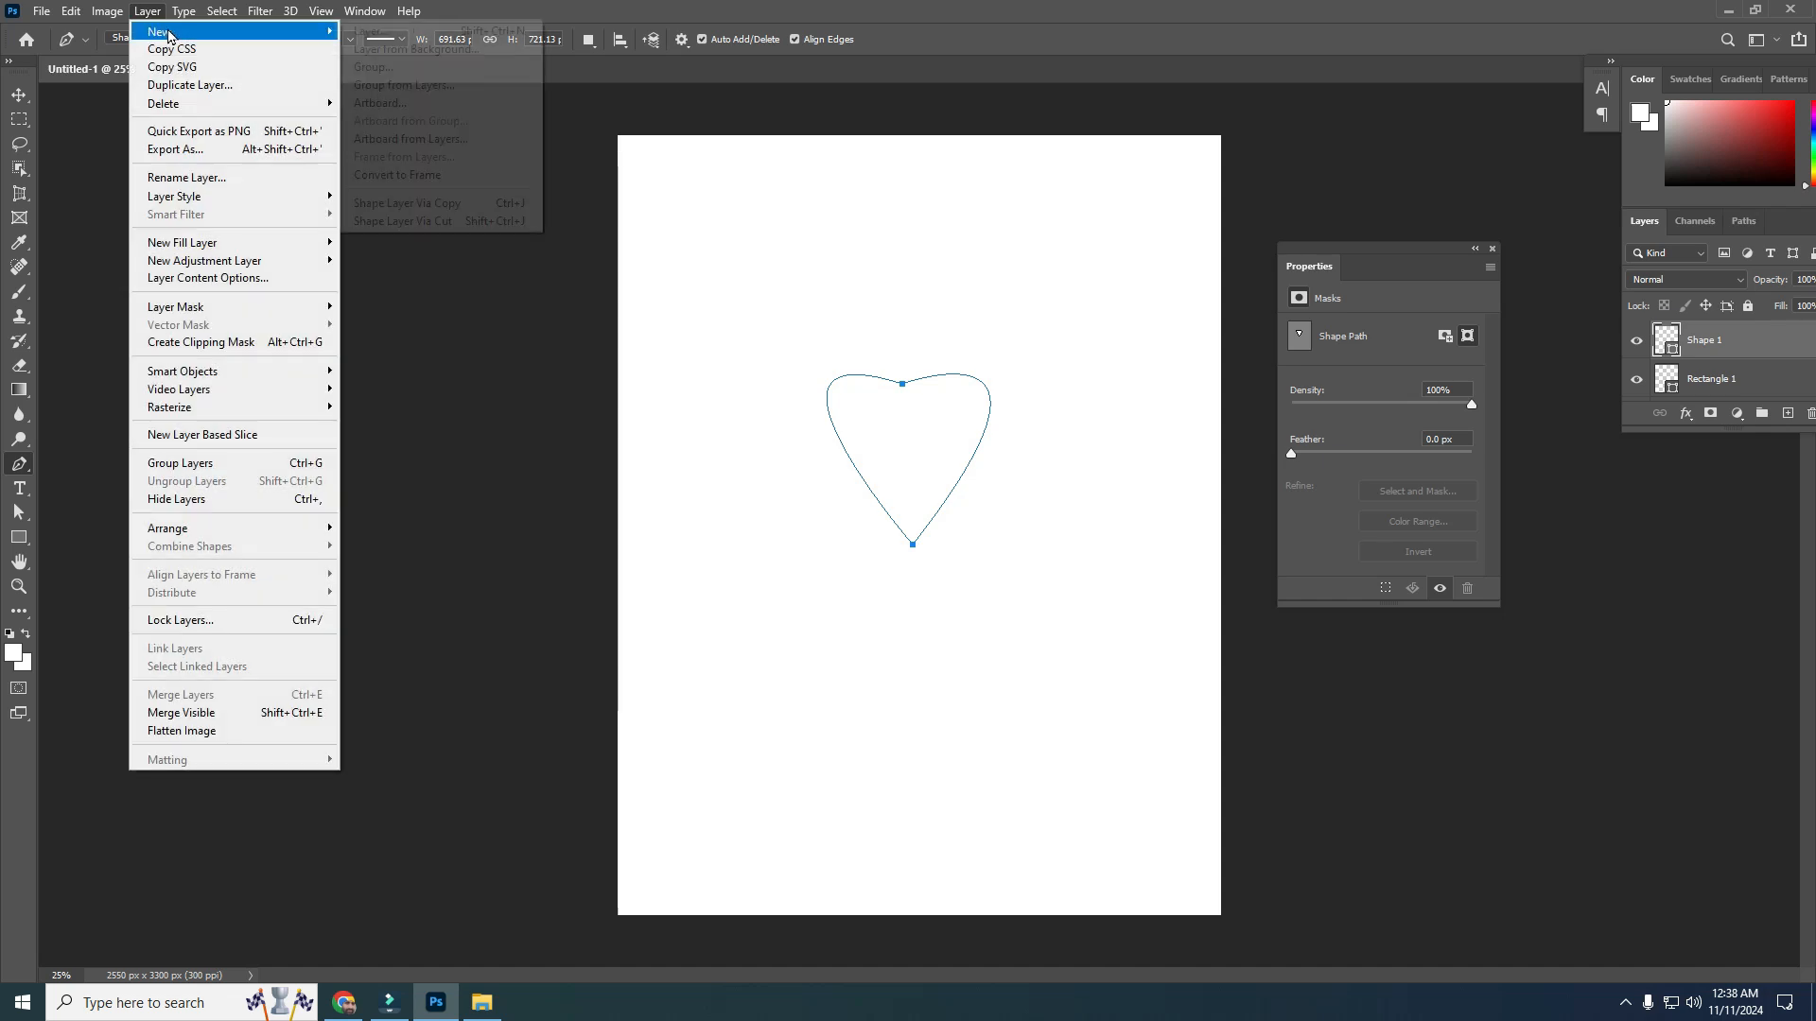
left_click(379, 176)
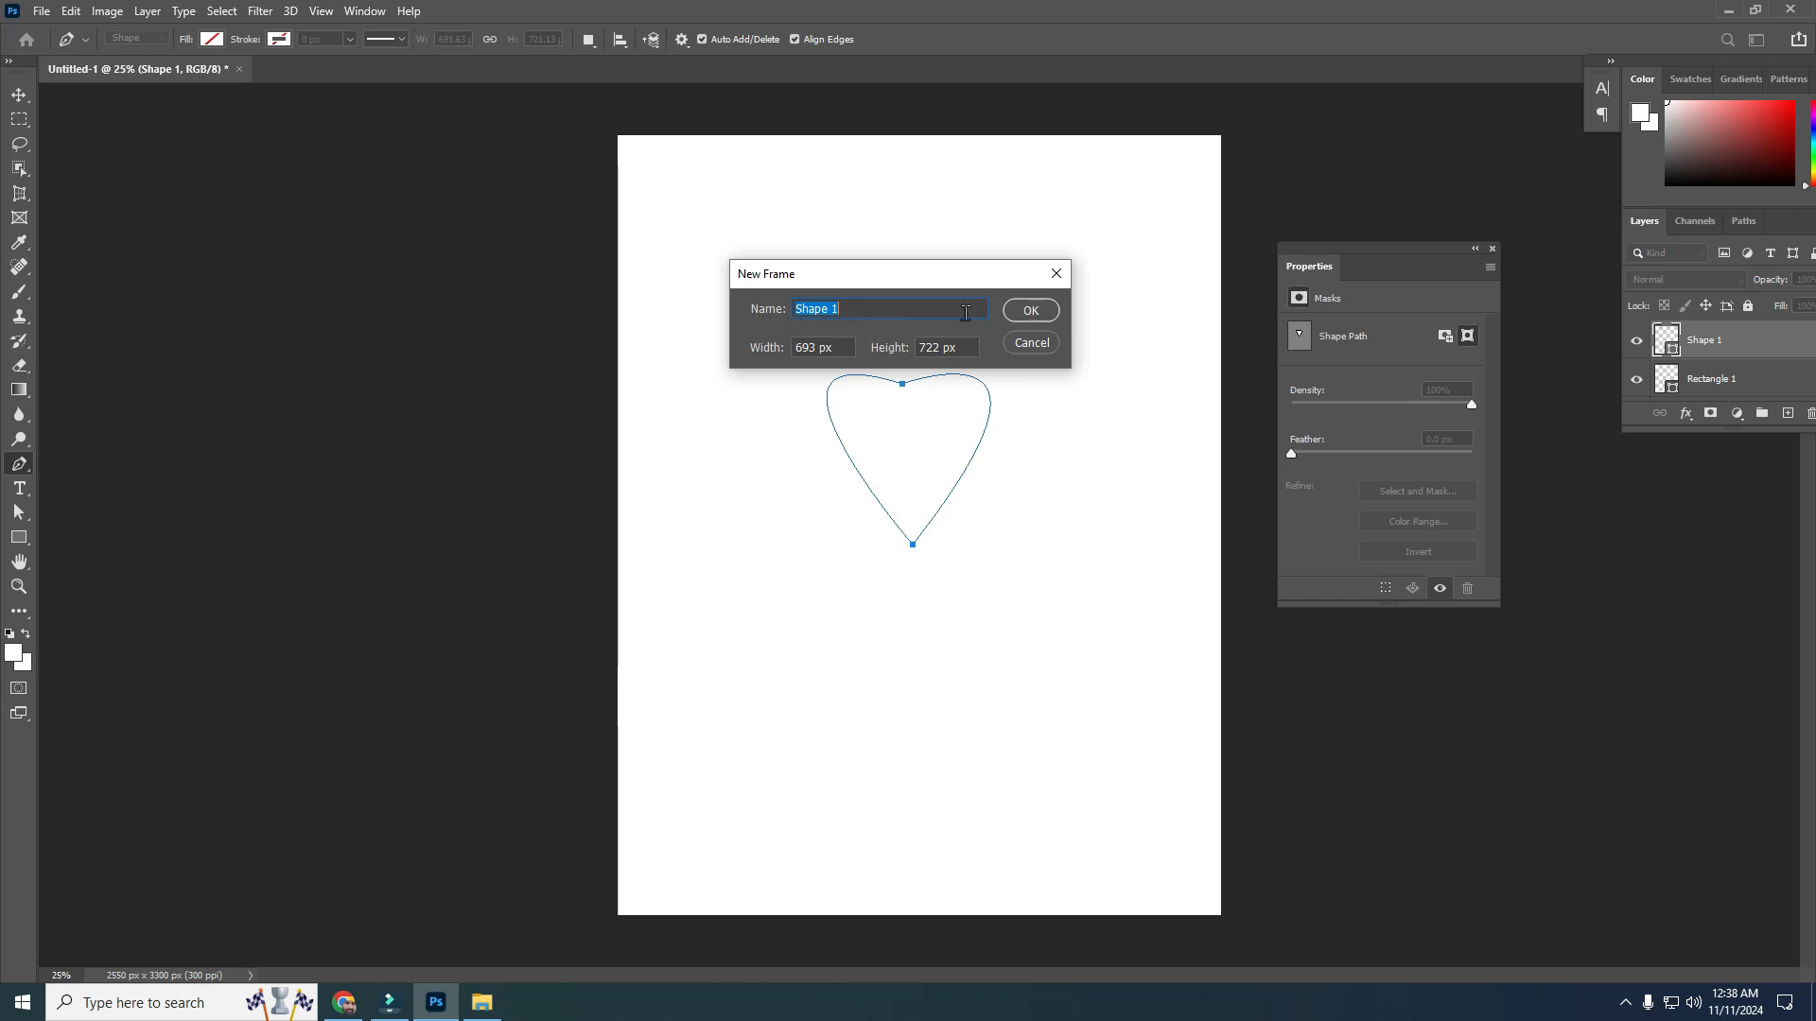
left_click(1037, 315)
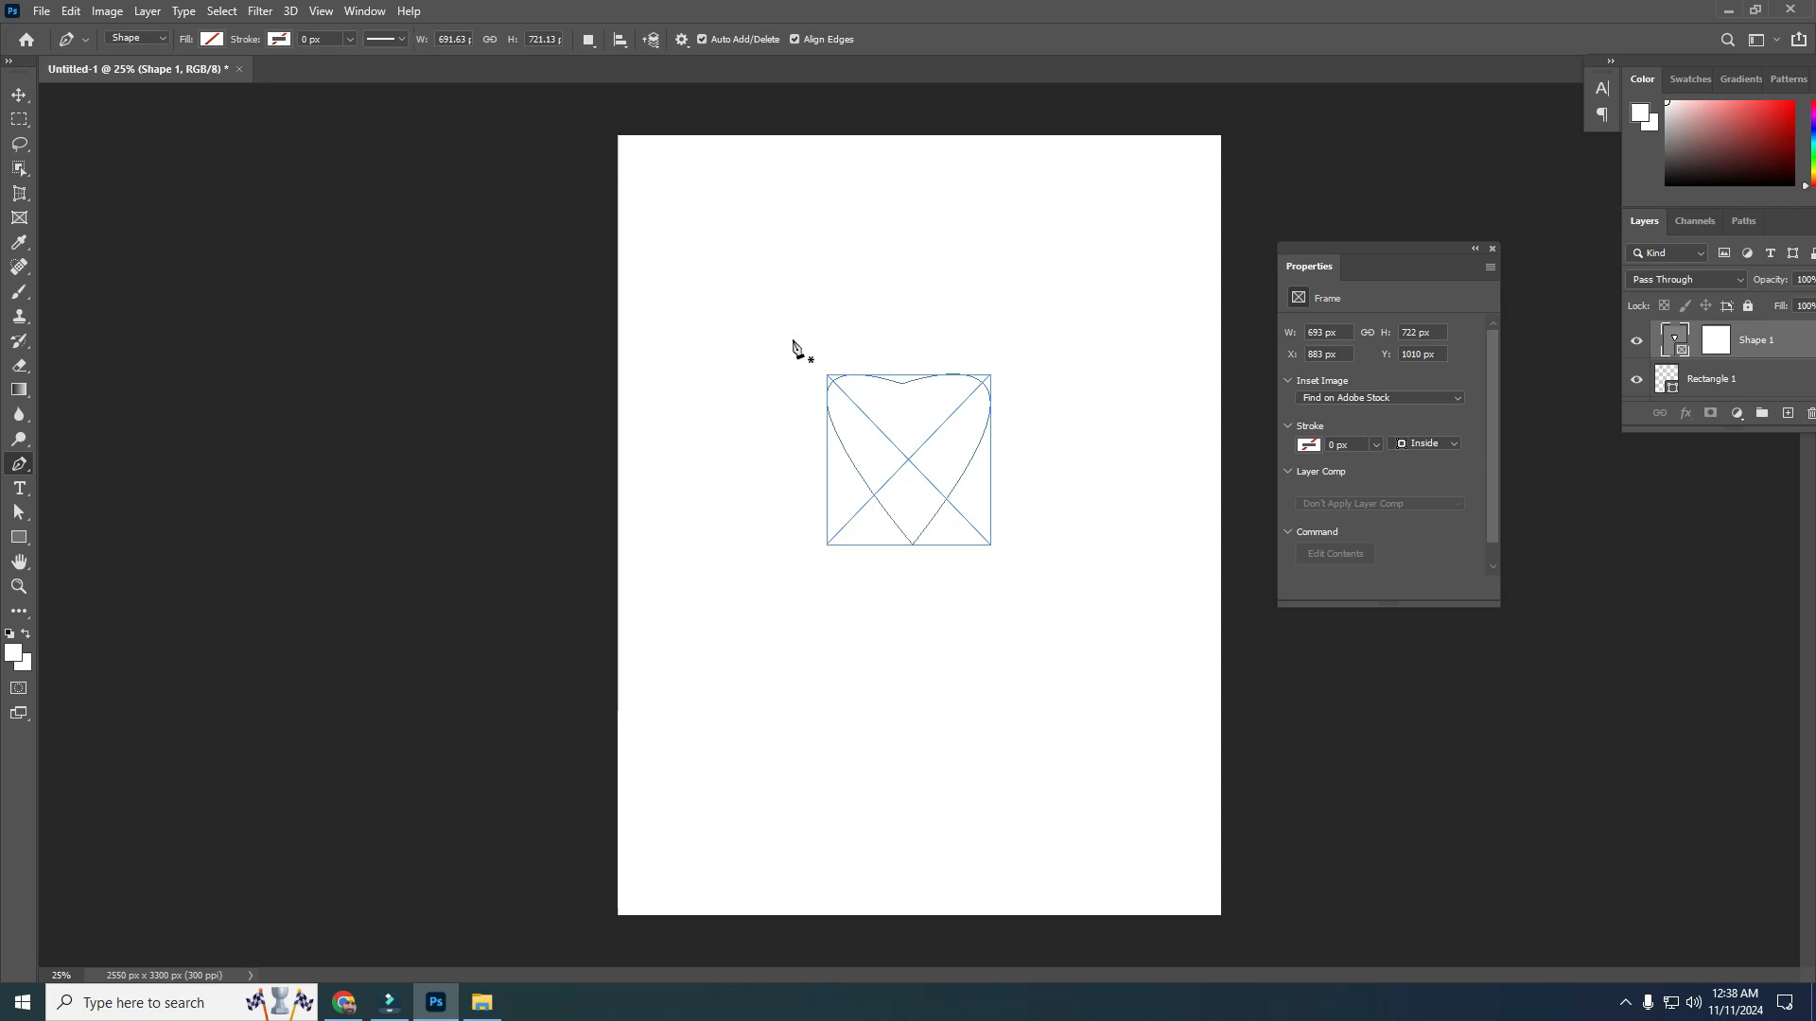
Drag the james-kevin photo from the free images folder into the heart frame
left_click(481, 1003)
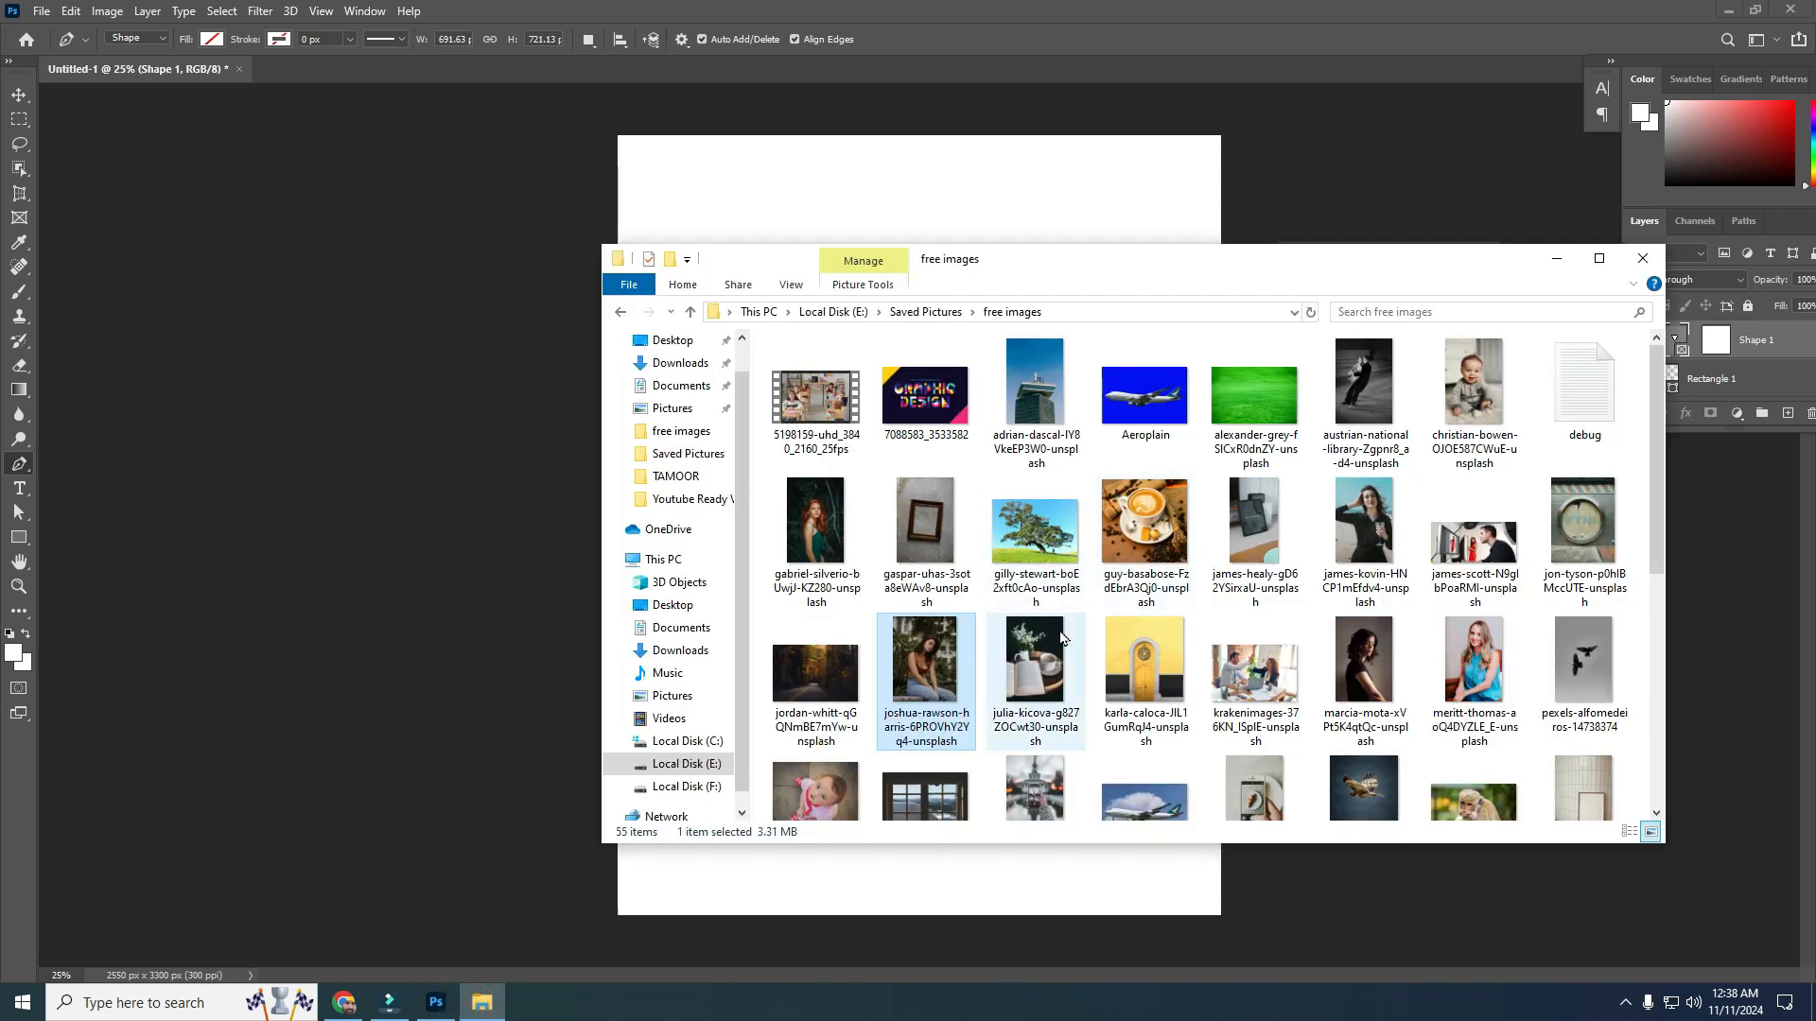
left_click_drag(1371, 534, 884, 496)
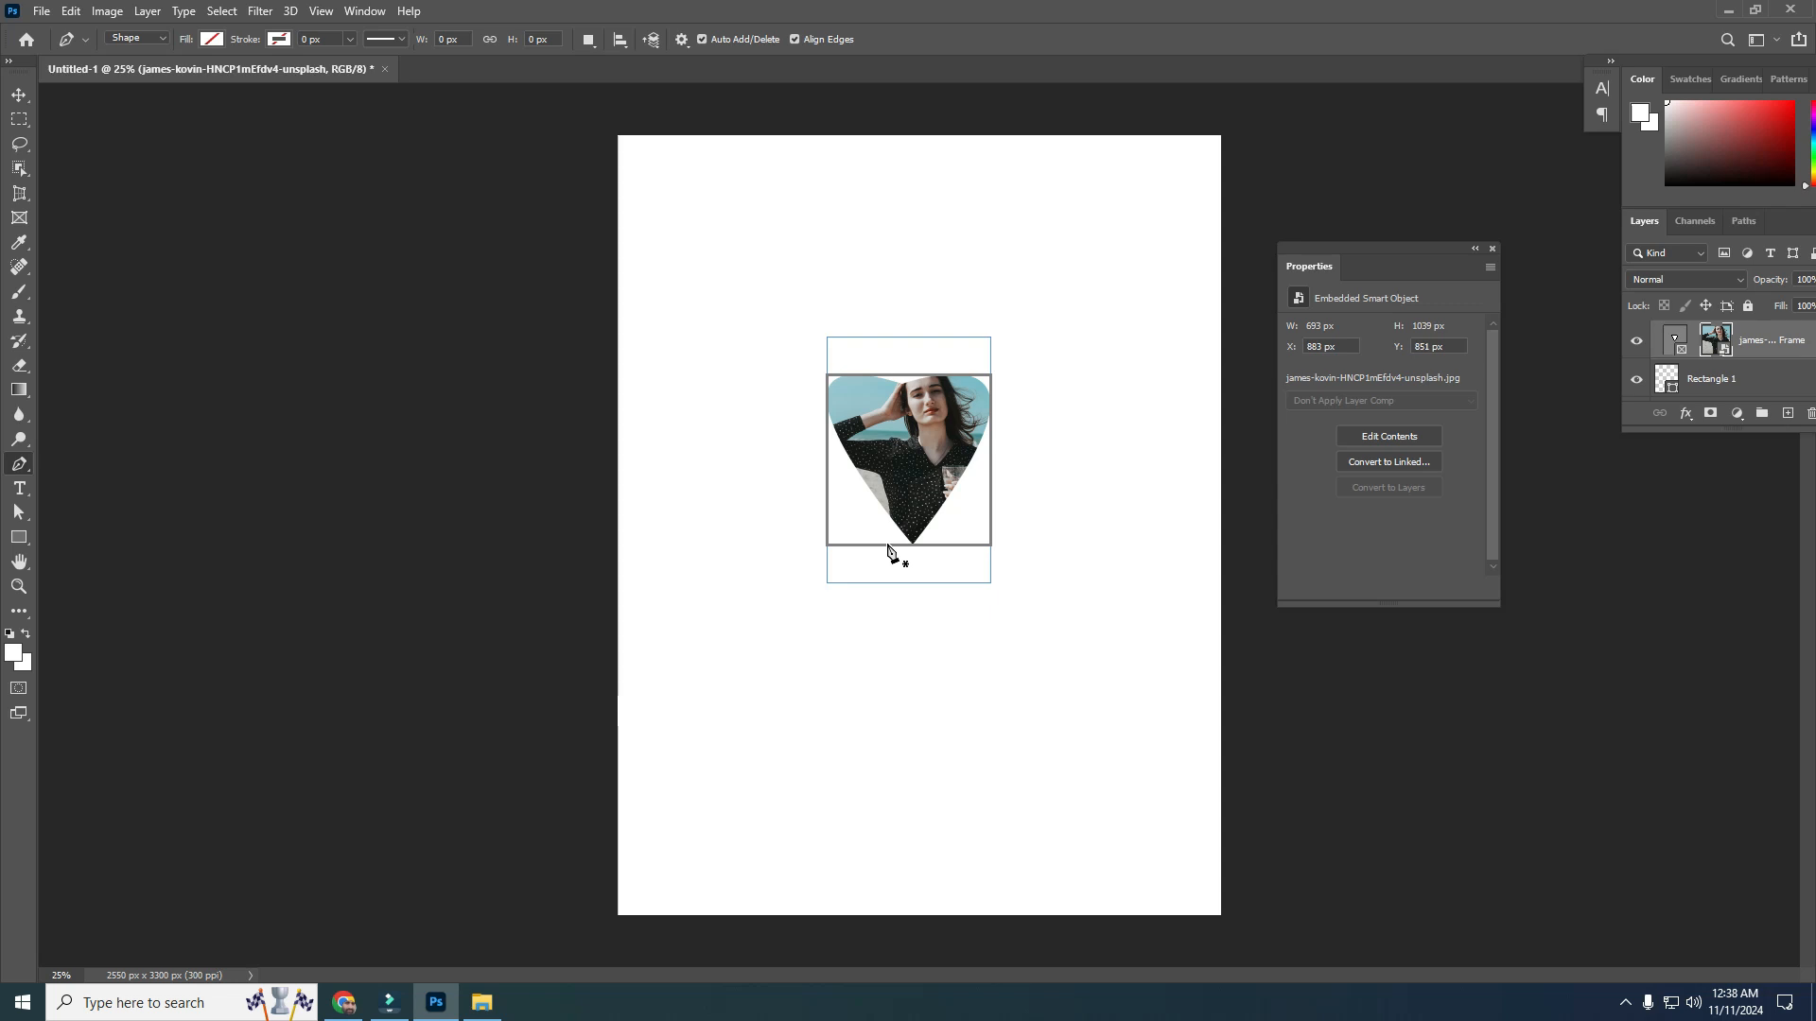
Scale down and reposition the photo inside the heart frame with Free Transform, then close the Properties panel
key("ctrl+t")
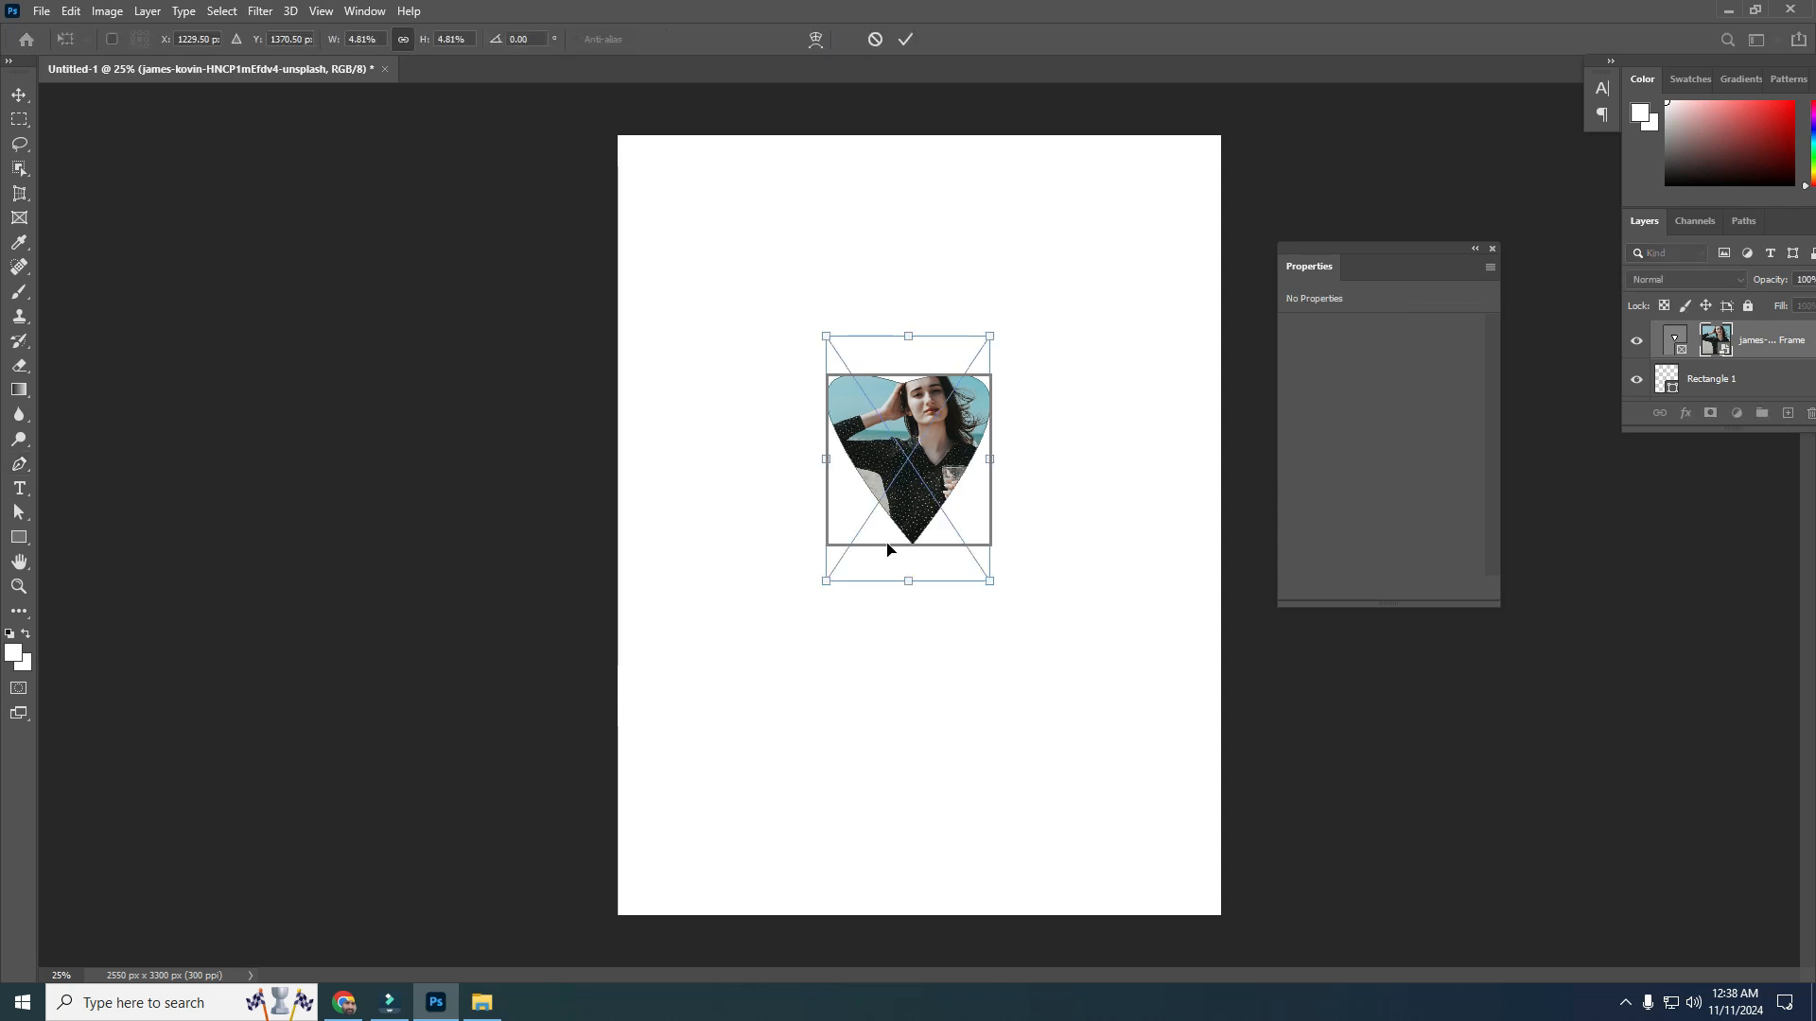
left_click_drag(826, 335, 832, 383)
left_click_drag(890, 441, 879, 445)
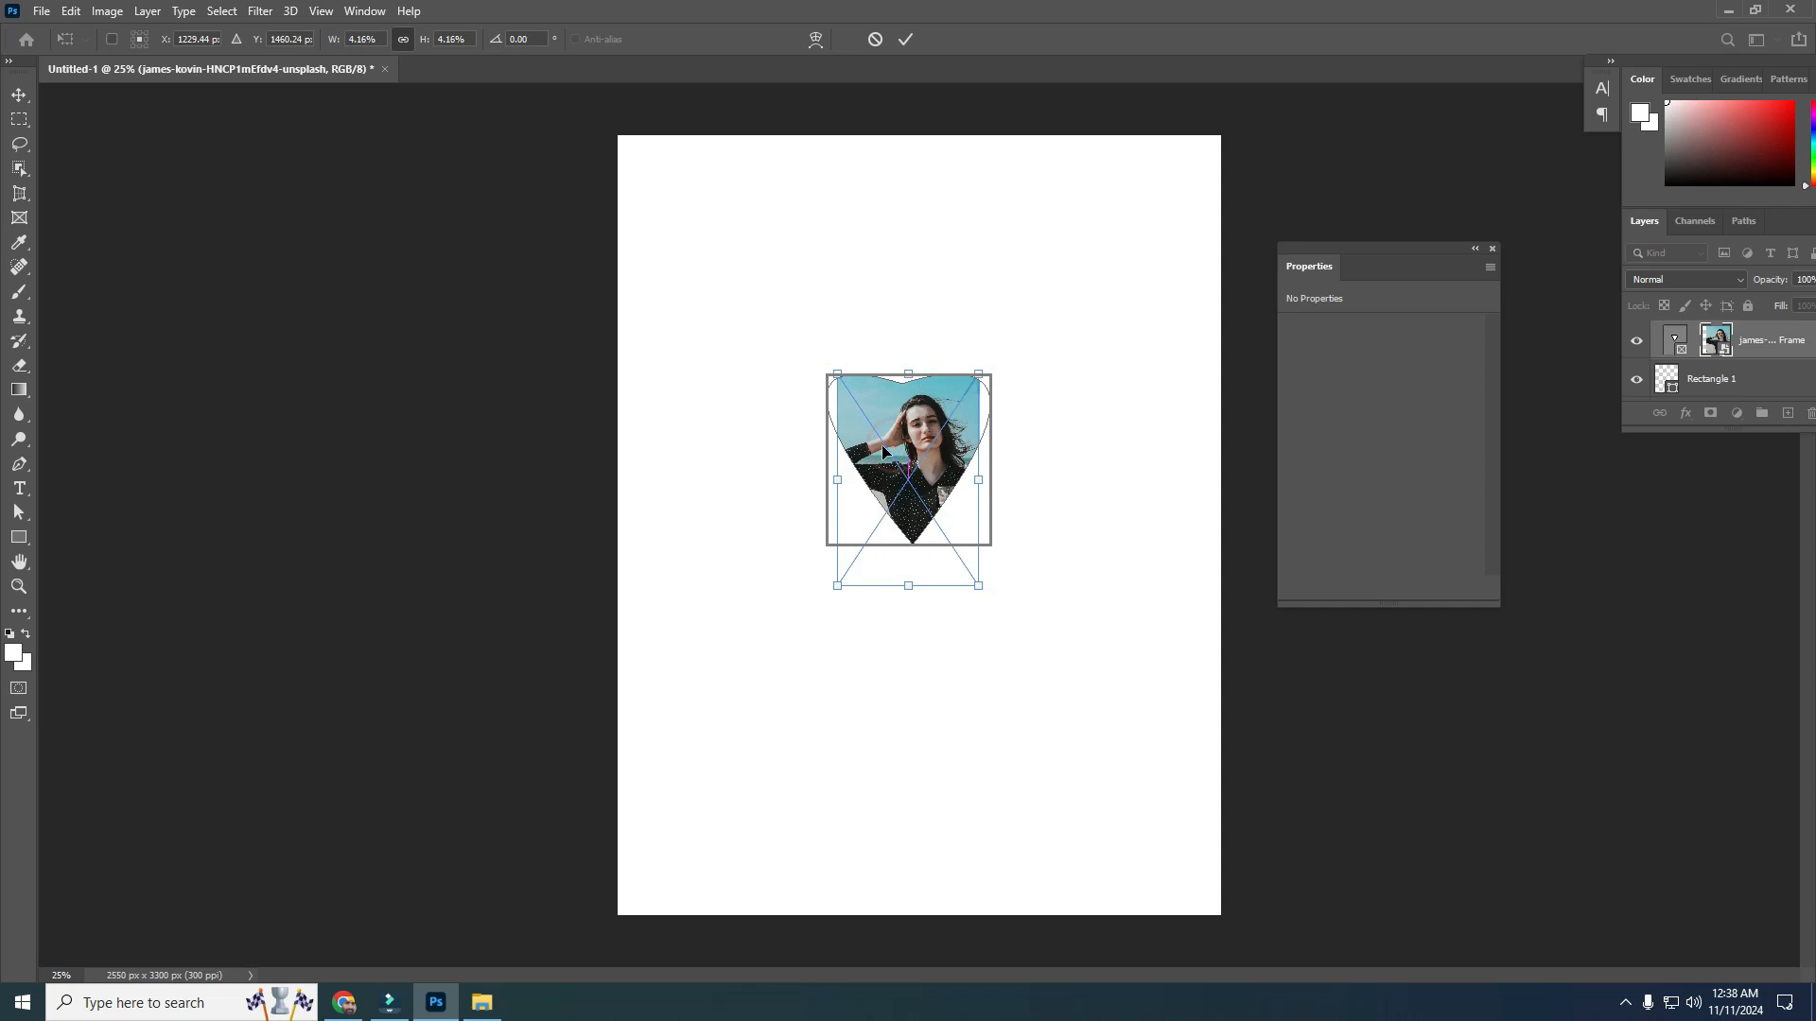
left_click_drag(981, 595, 989, 606)
left_click(1491, 248)
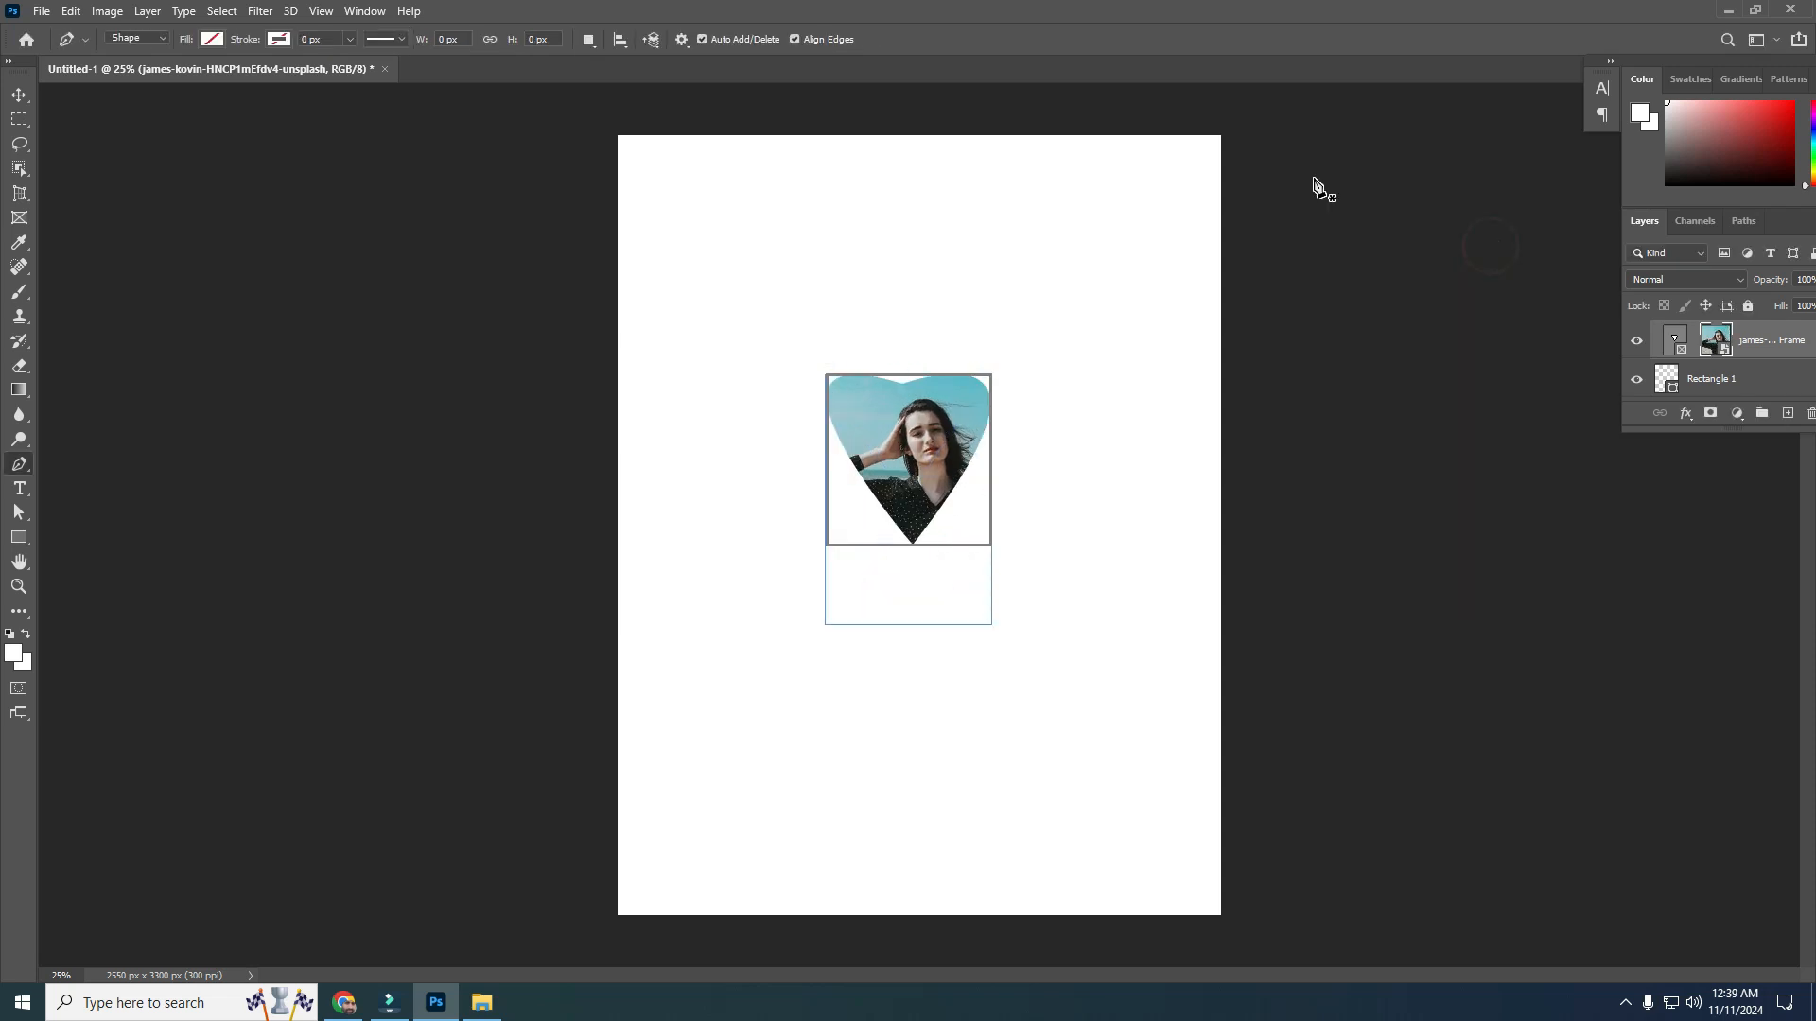